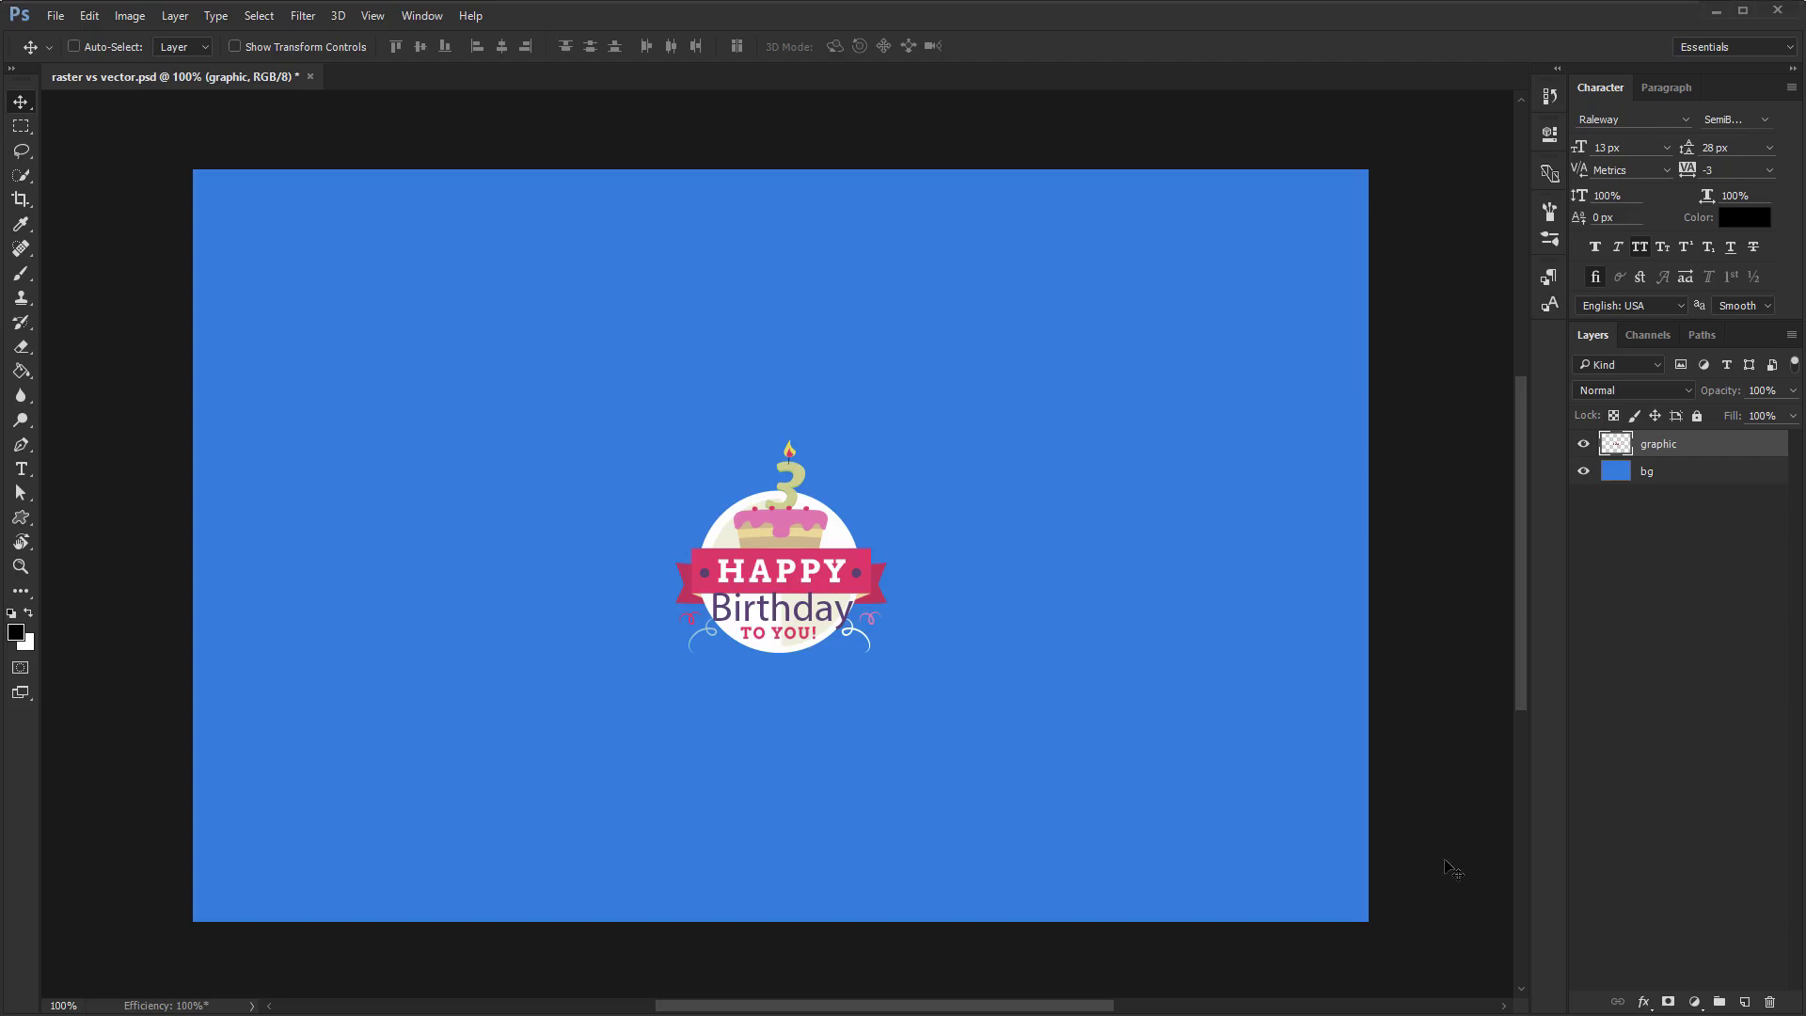
Switch from Photoshop to the Illustrator copy of the birthday graphic on its lilac artboard
key("alt+Tab")
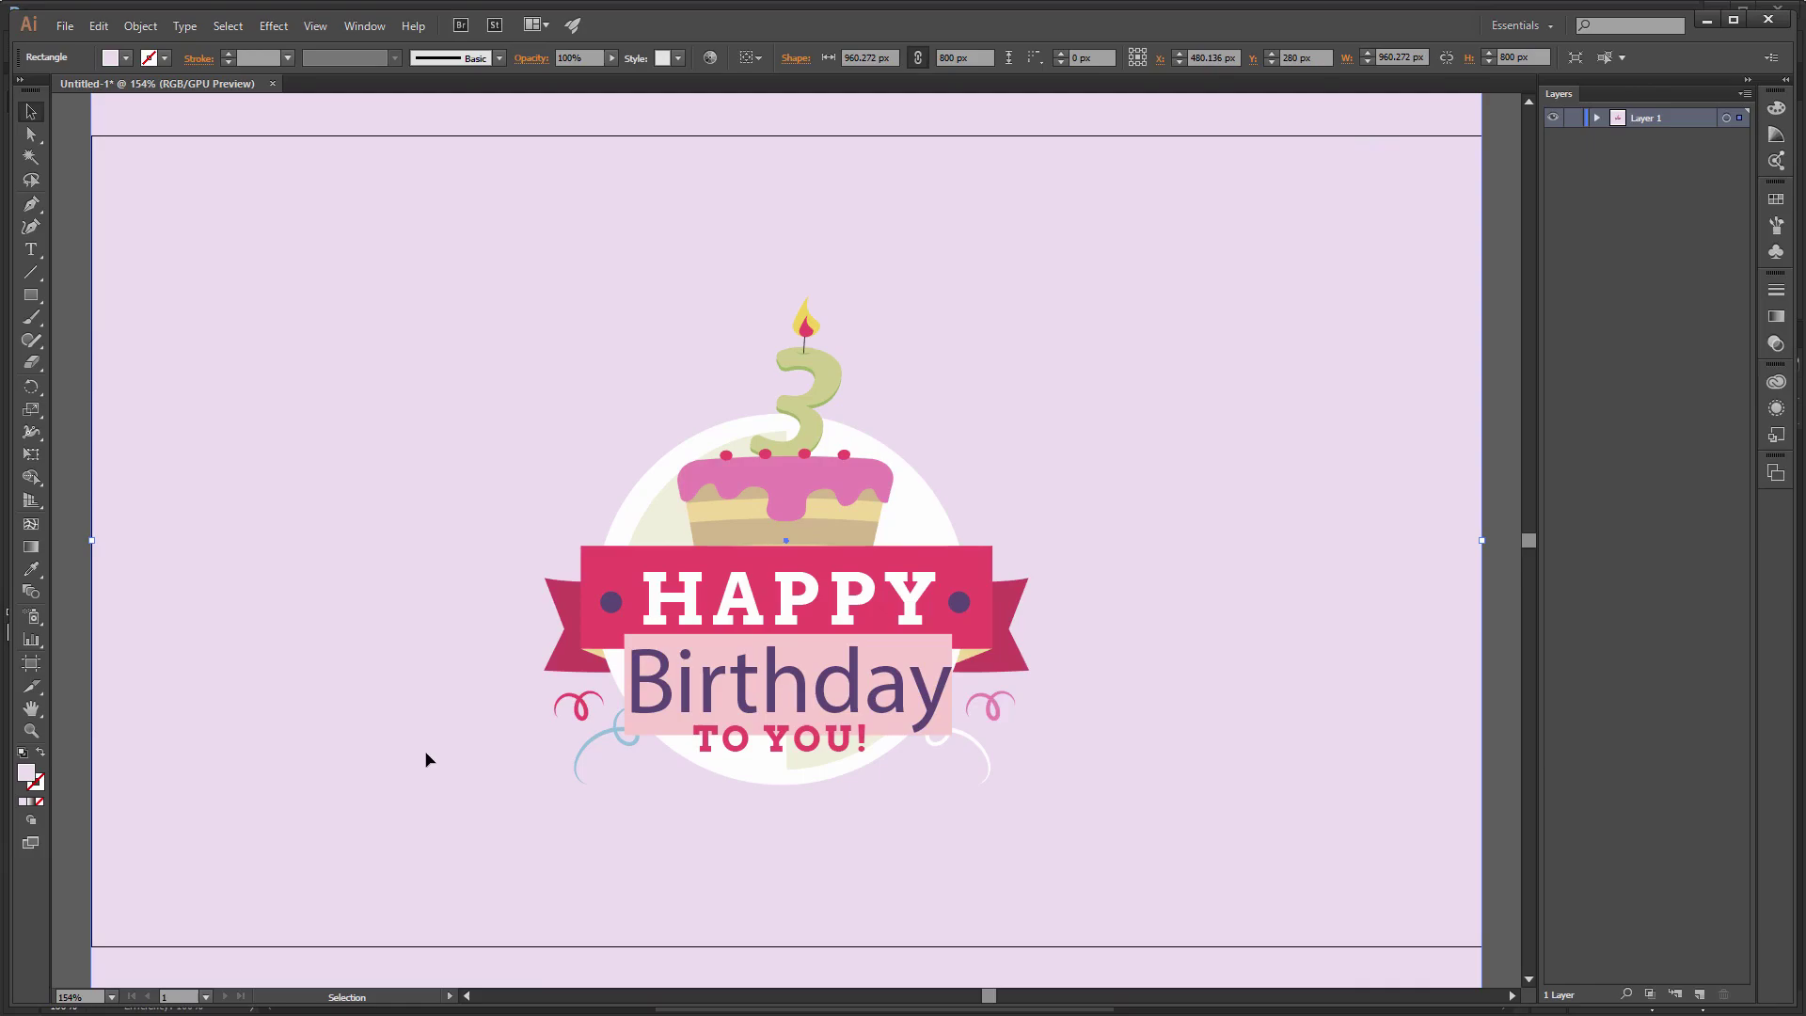
Zoom deep into the HAPPY lettering in Illustrator to show its smooth vector edges
key("alt+Tab")
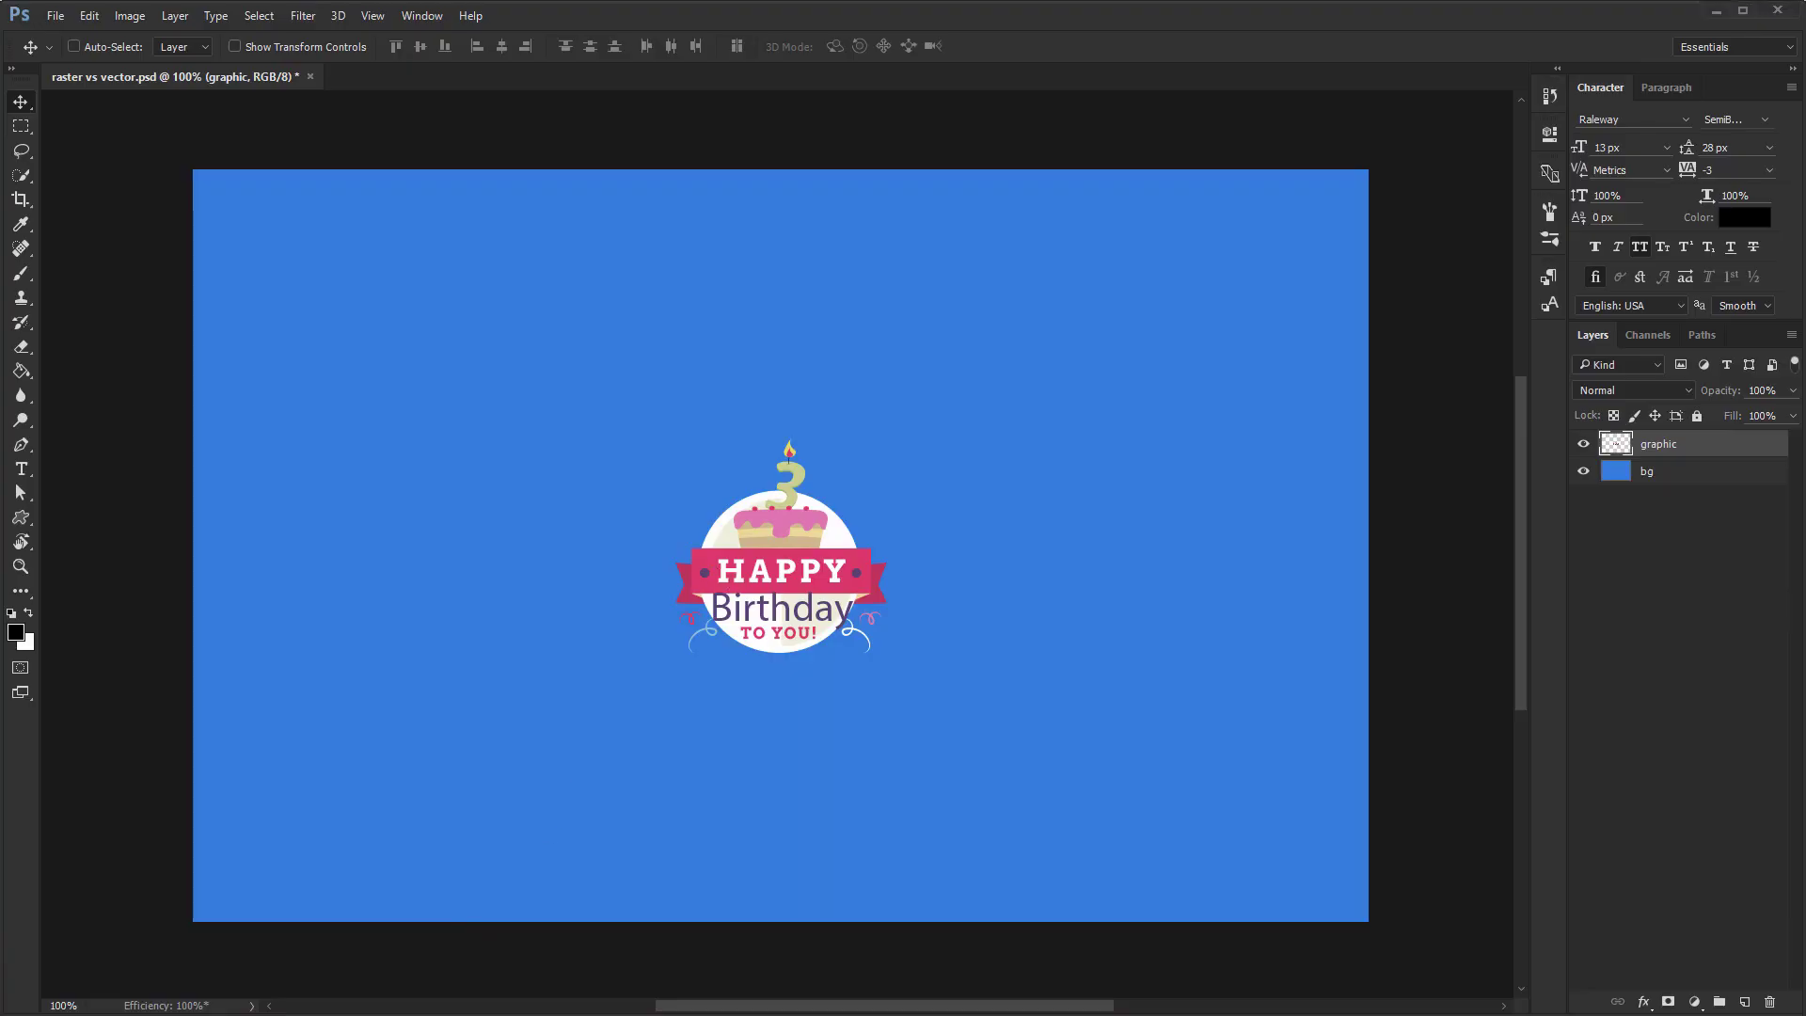
key("alt+Tab")
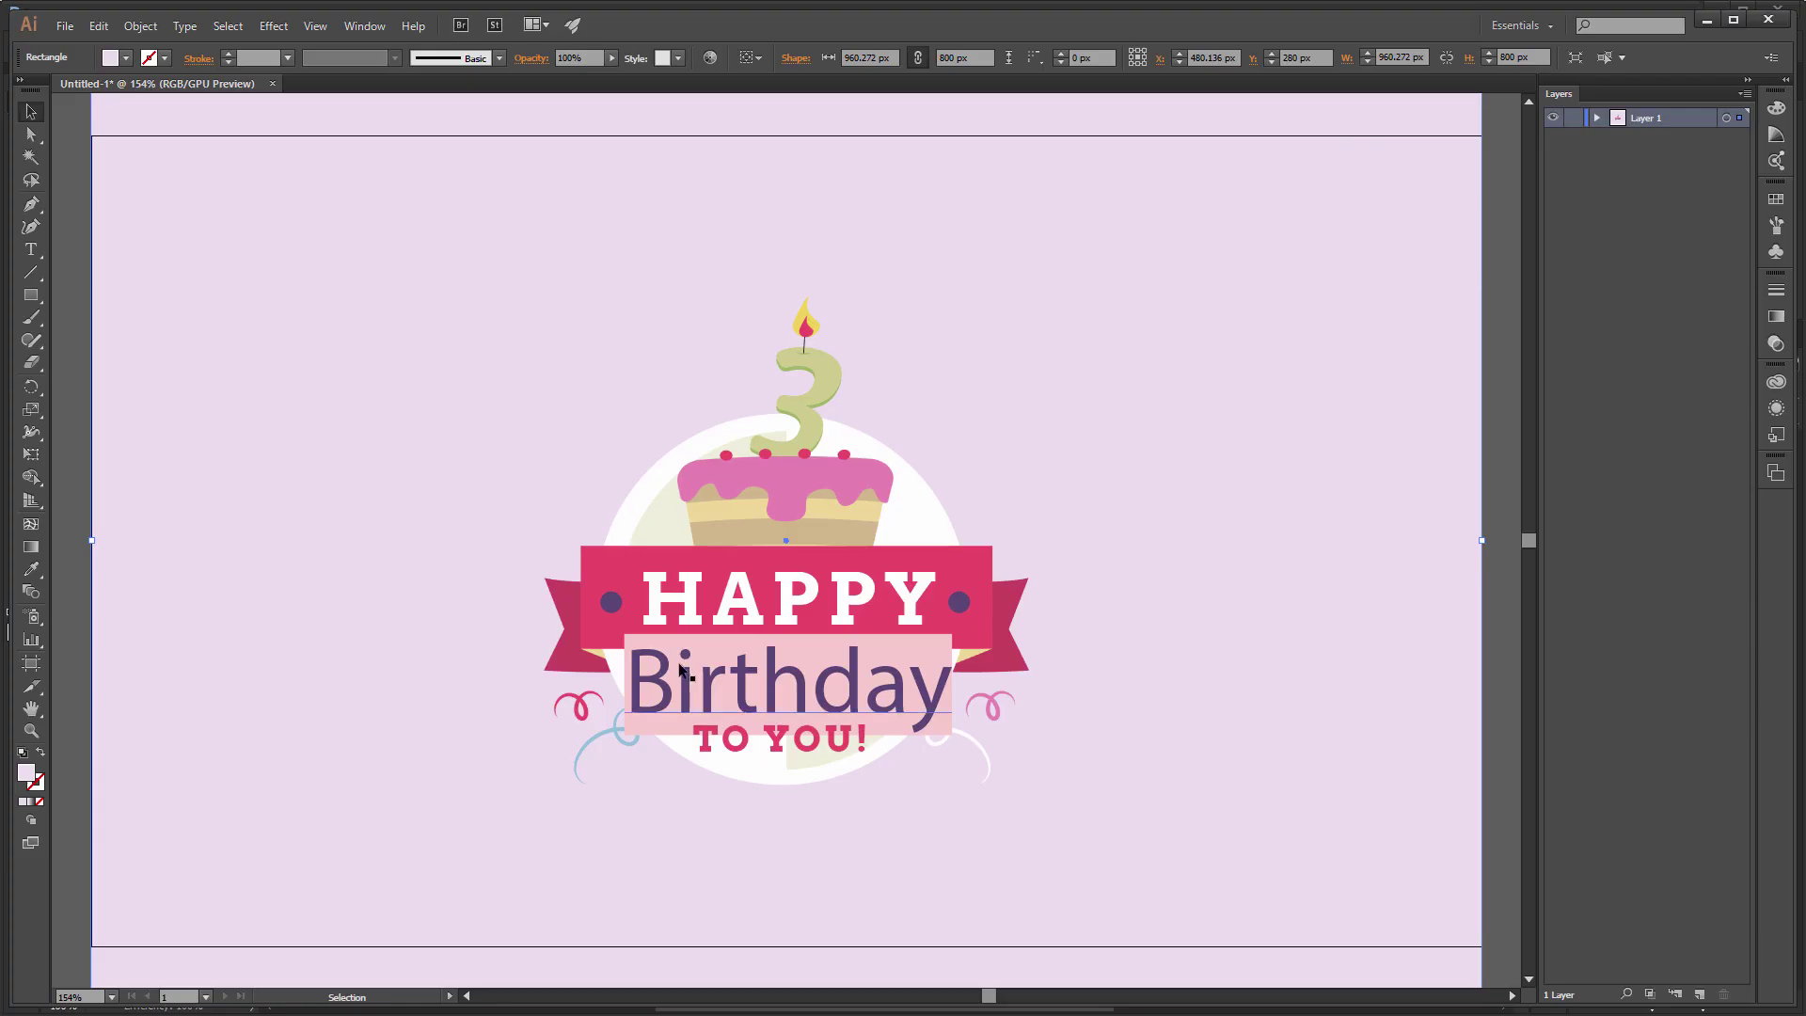
key("z")
left_click(786, 659)
left_click(772, 531)
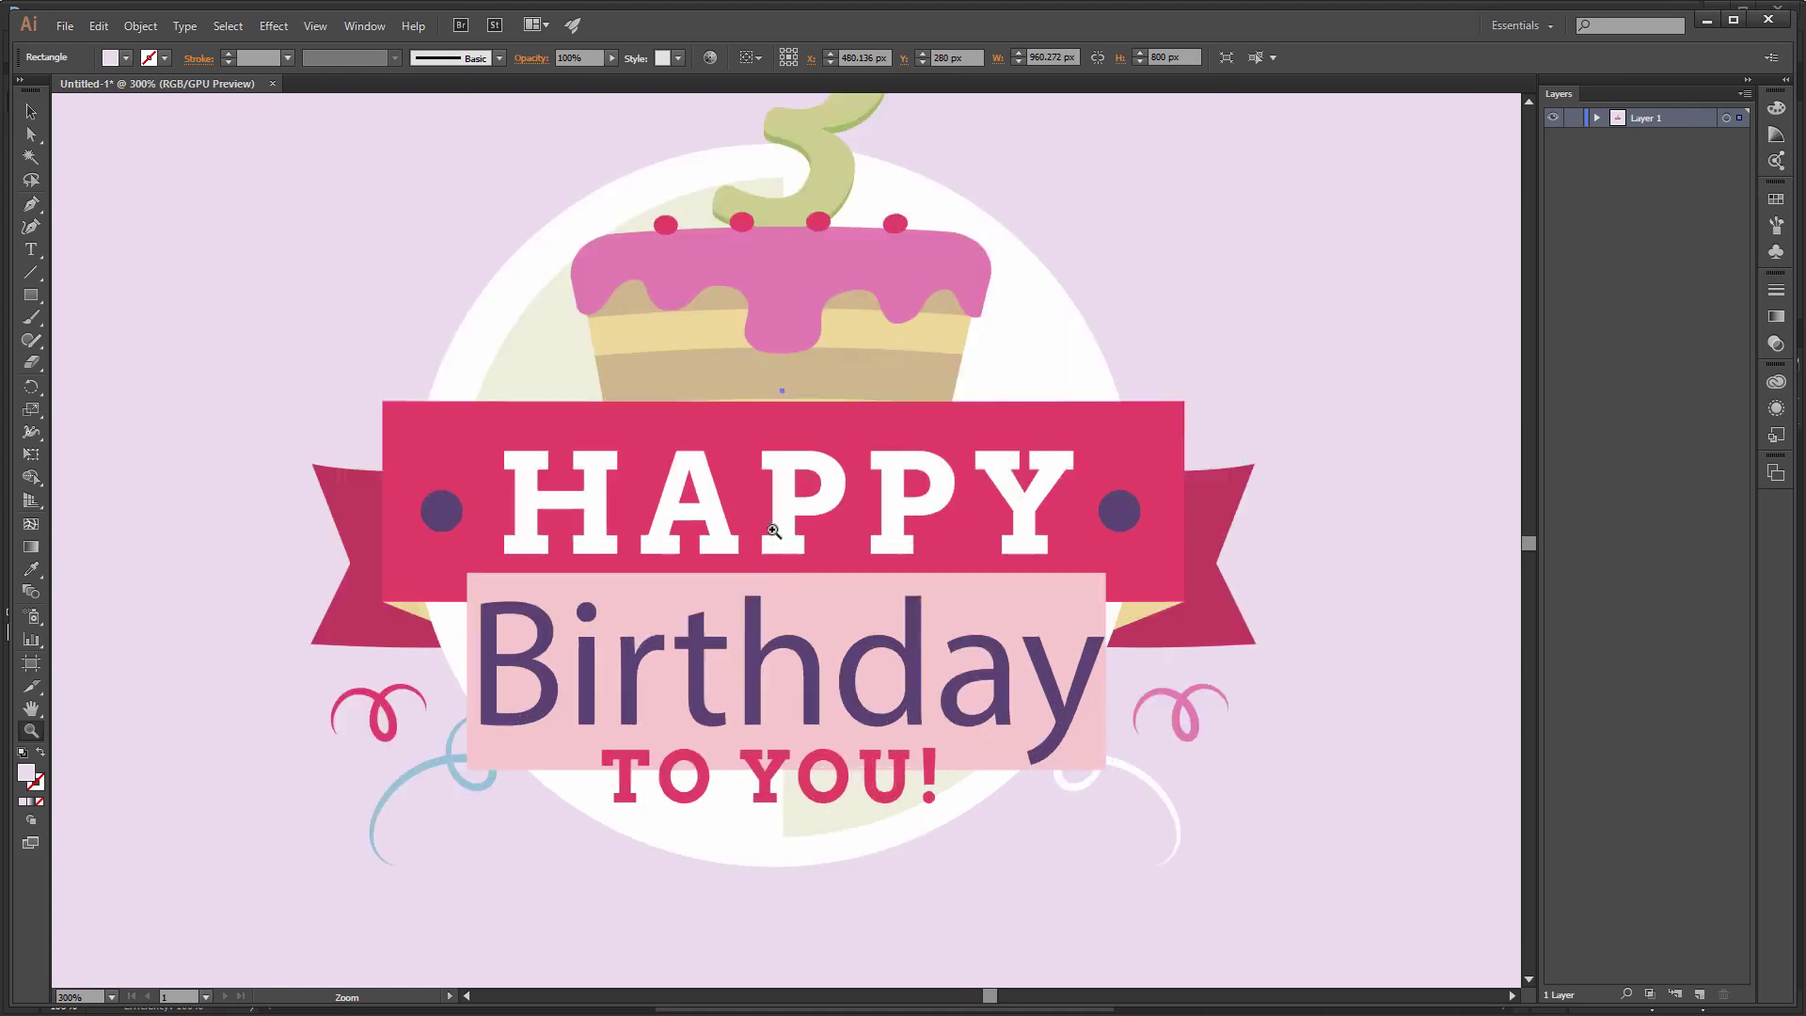
left_click(773, 531)
left_click(770, 524)
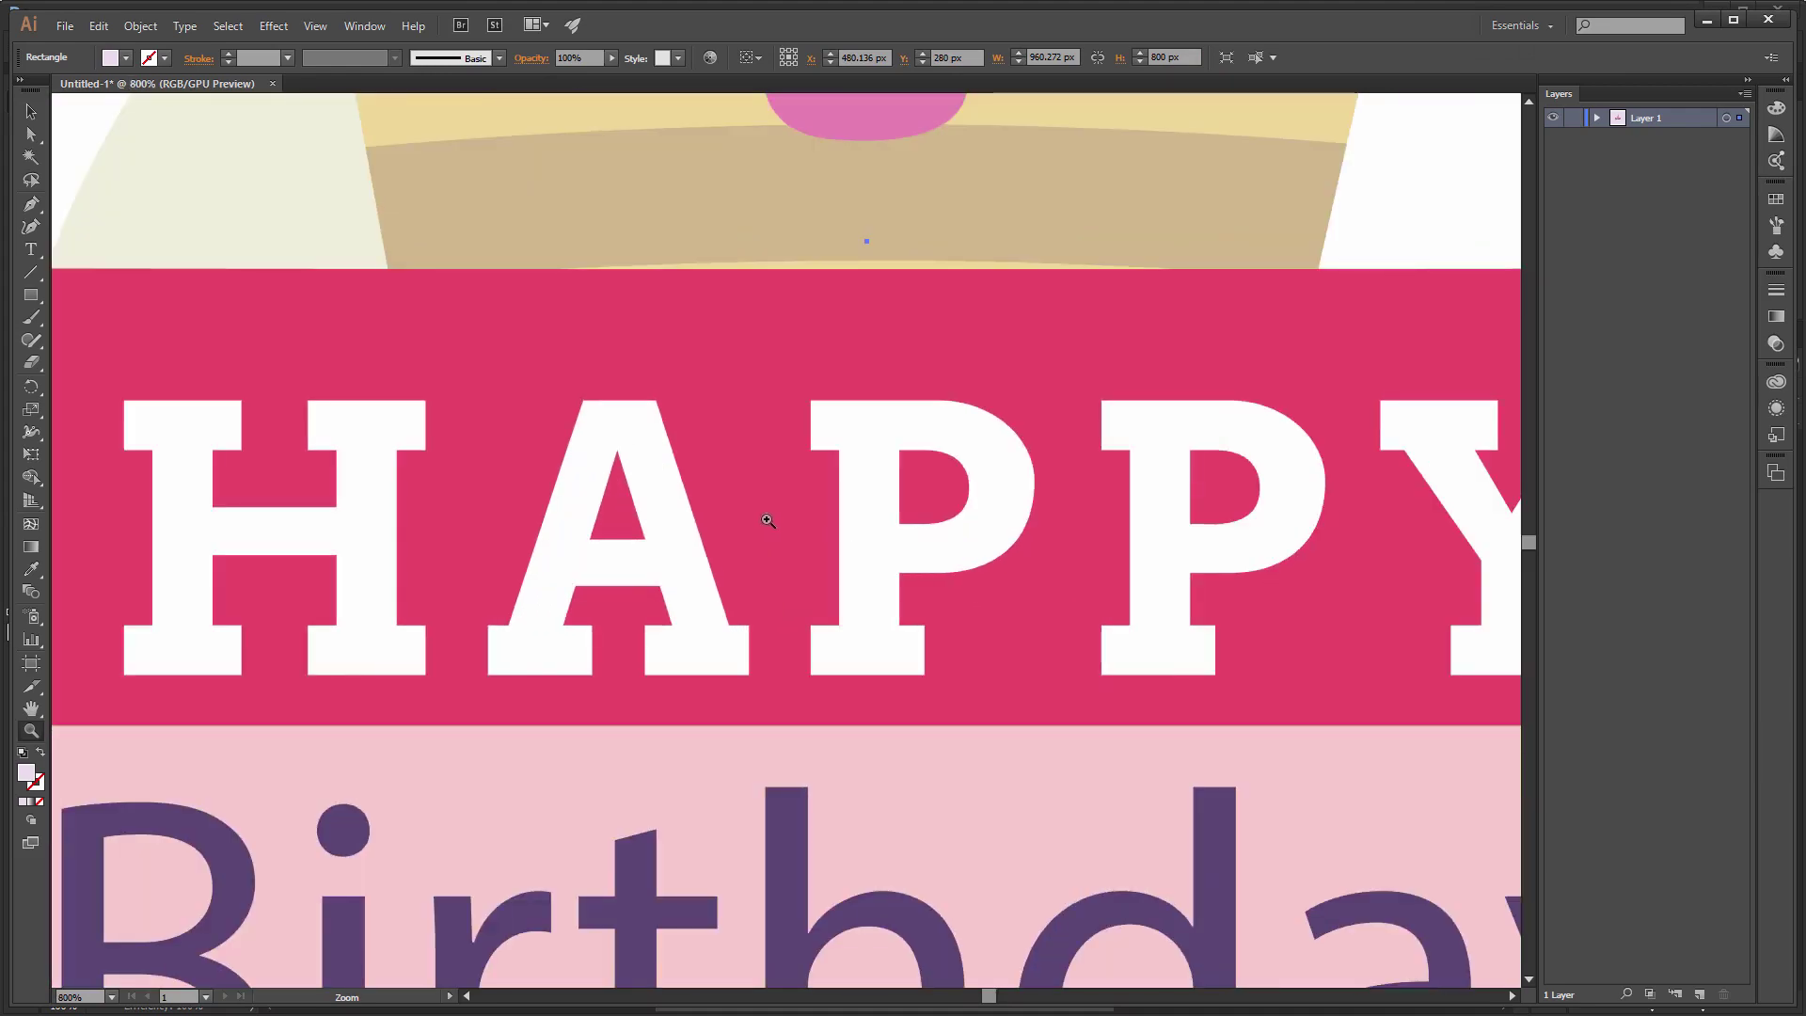
Pan the magnified Illustrator view over the cake and candle, then back to the HAPPY banner
key("space")
left_click_drag(732, 420, 714, 956)
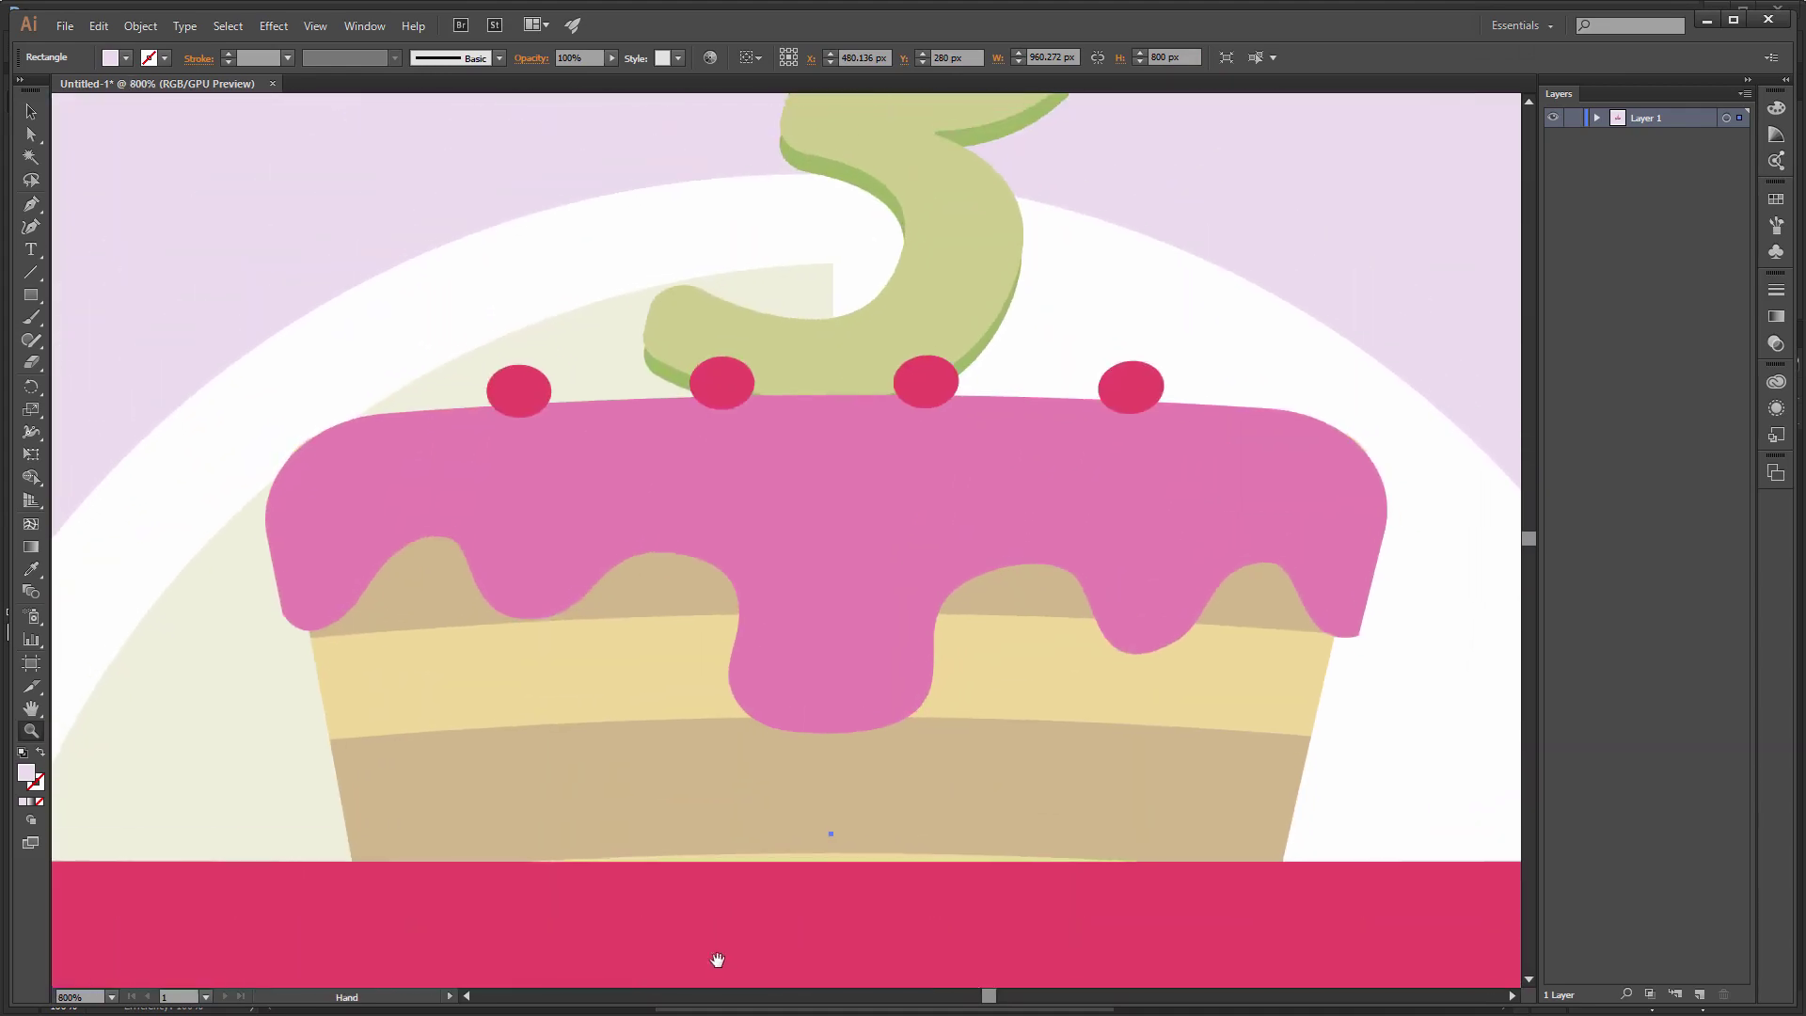
left_click_drag(772, 508, 676, 1001)
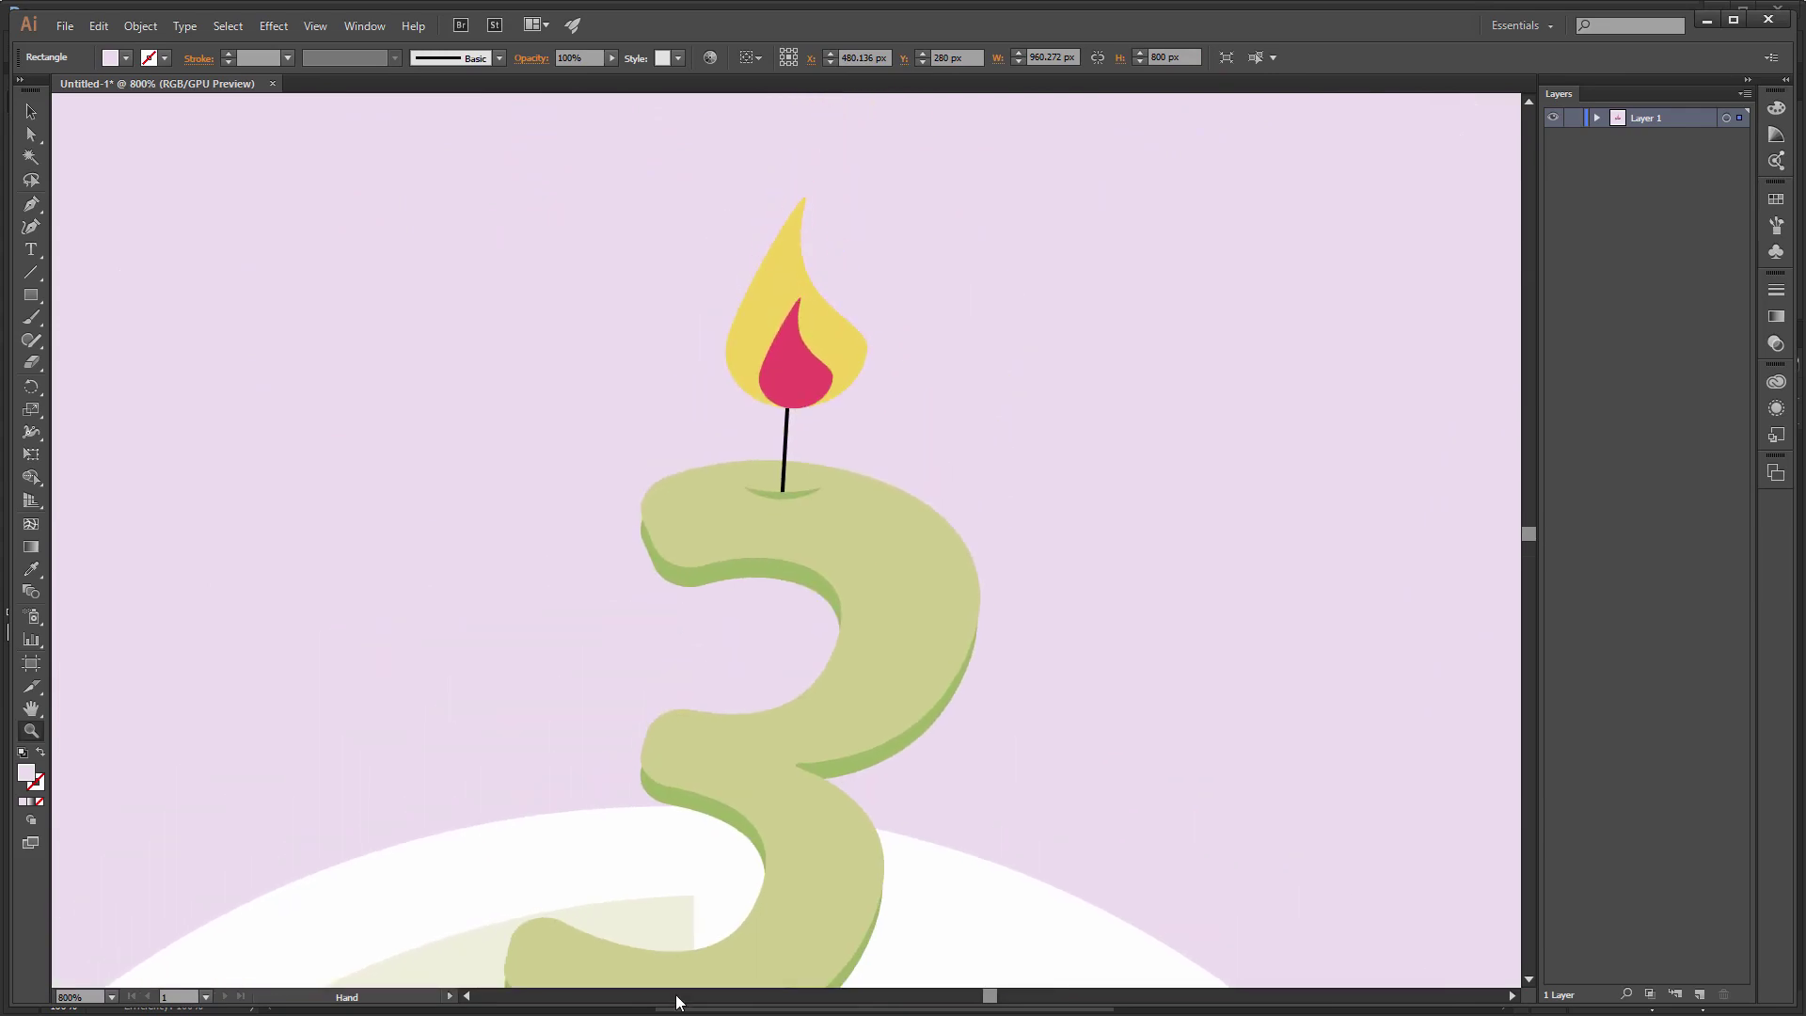
left_click_drag(656, 866, 628, 392)
left_click_drag(556, 838, 891, 242)
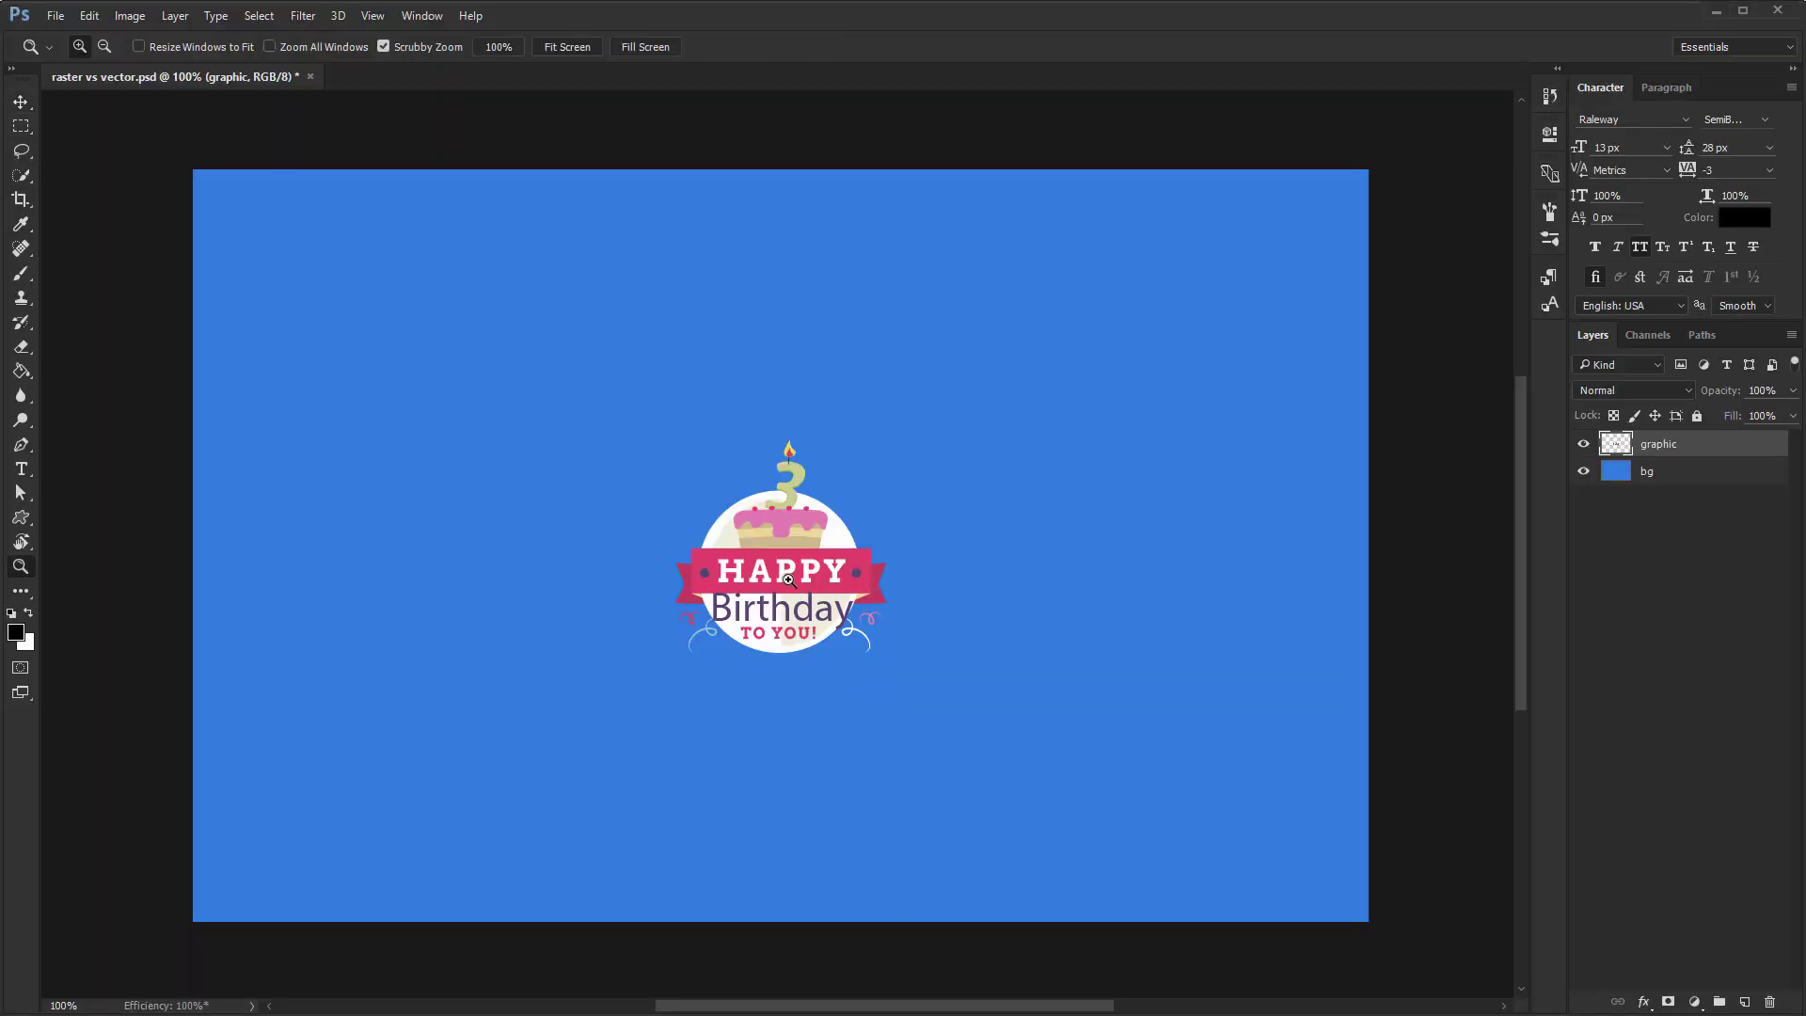
Zoom Photoshop's HAPPY lettering to 3200% so the letter A shows square pixels
left_click(789, 580)
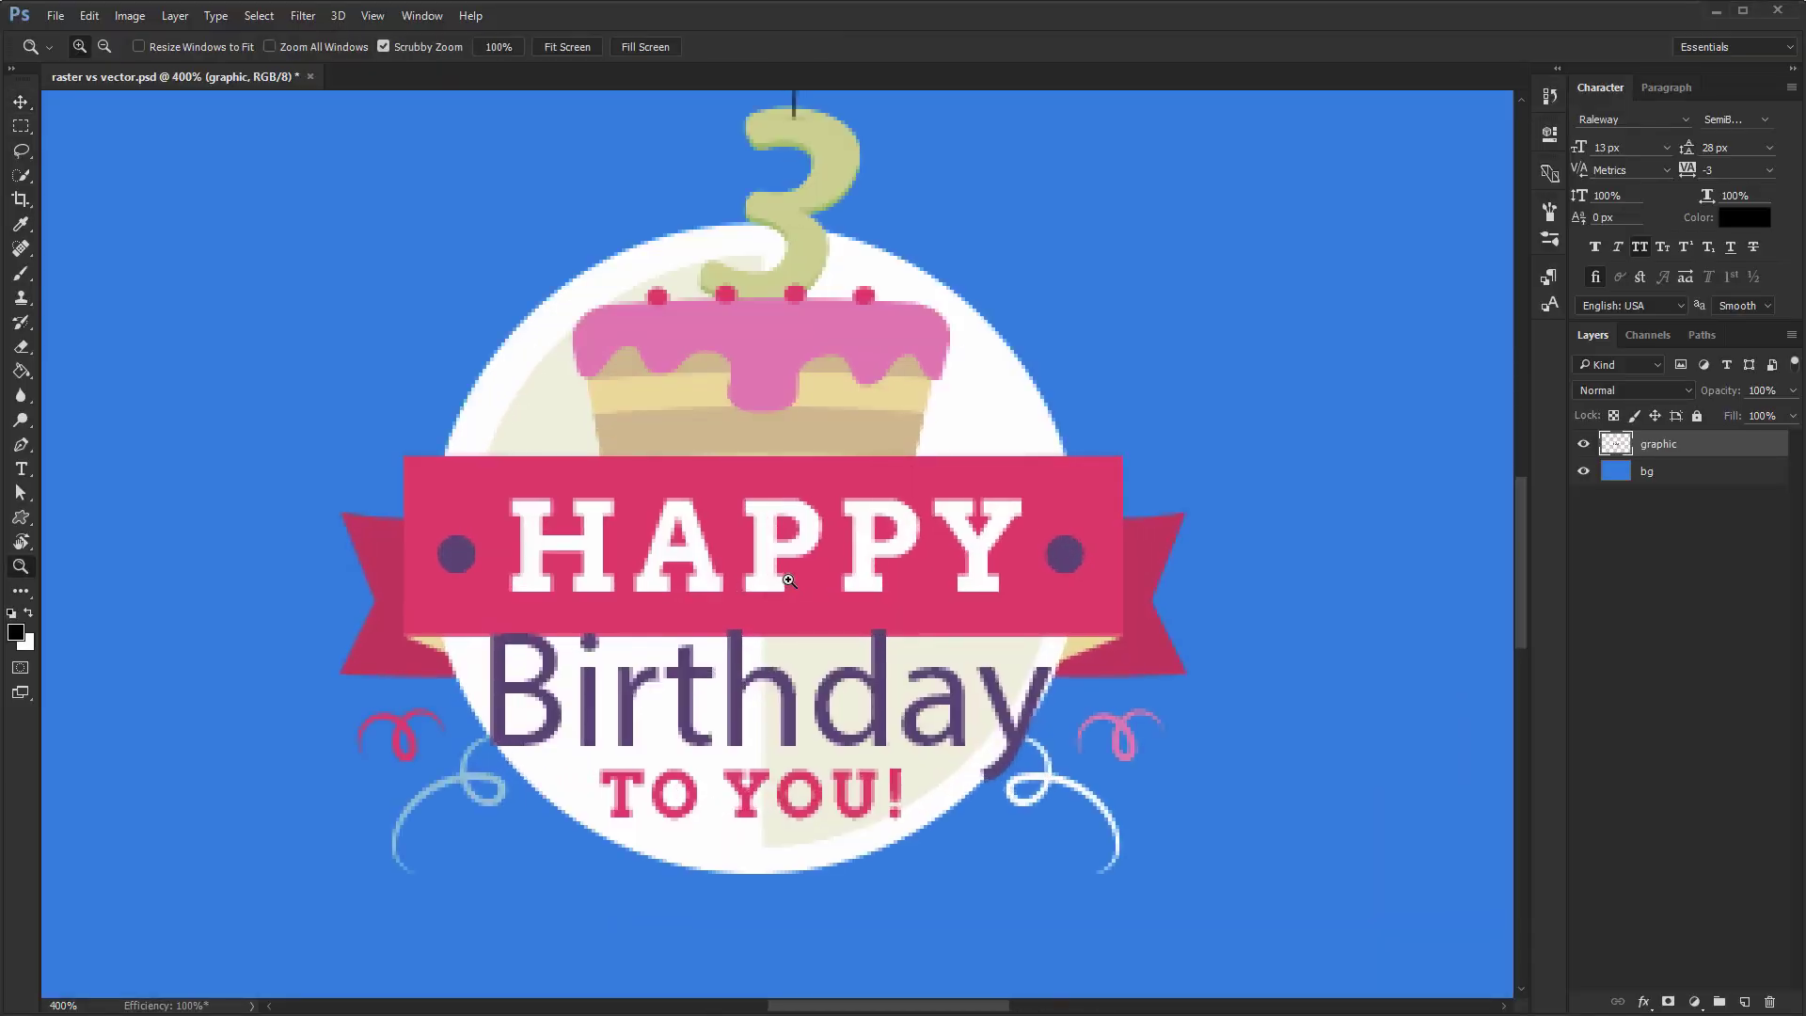
left_click(788, 580)
left_click_drag(645, 517, 747, 559)
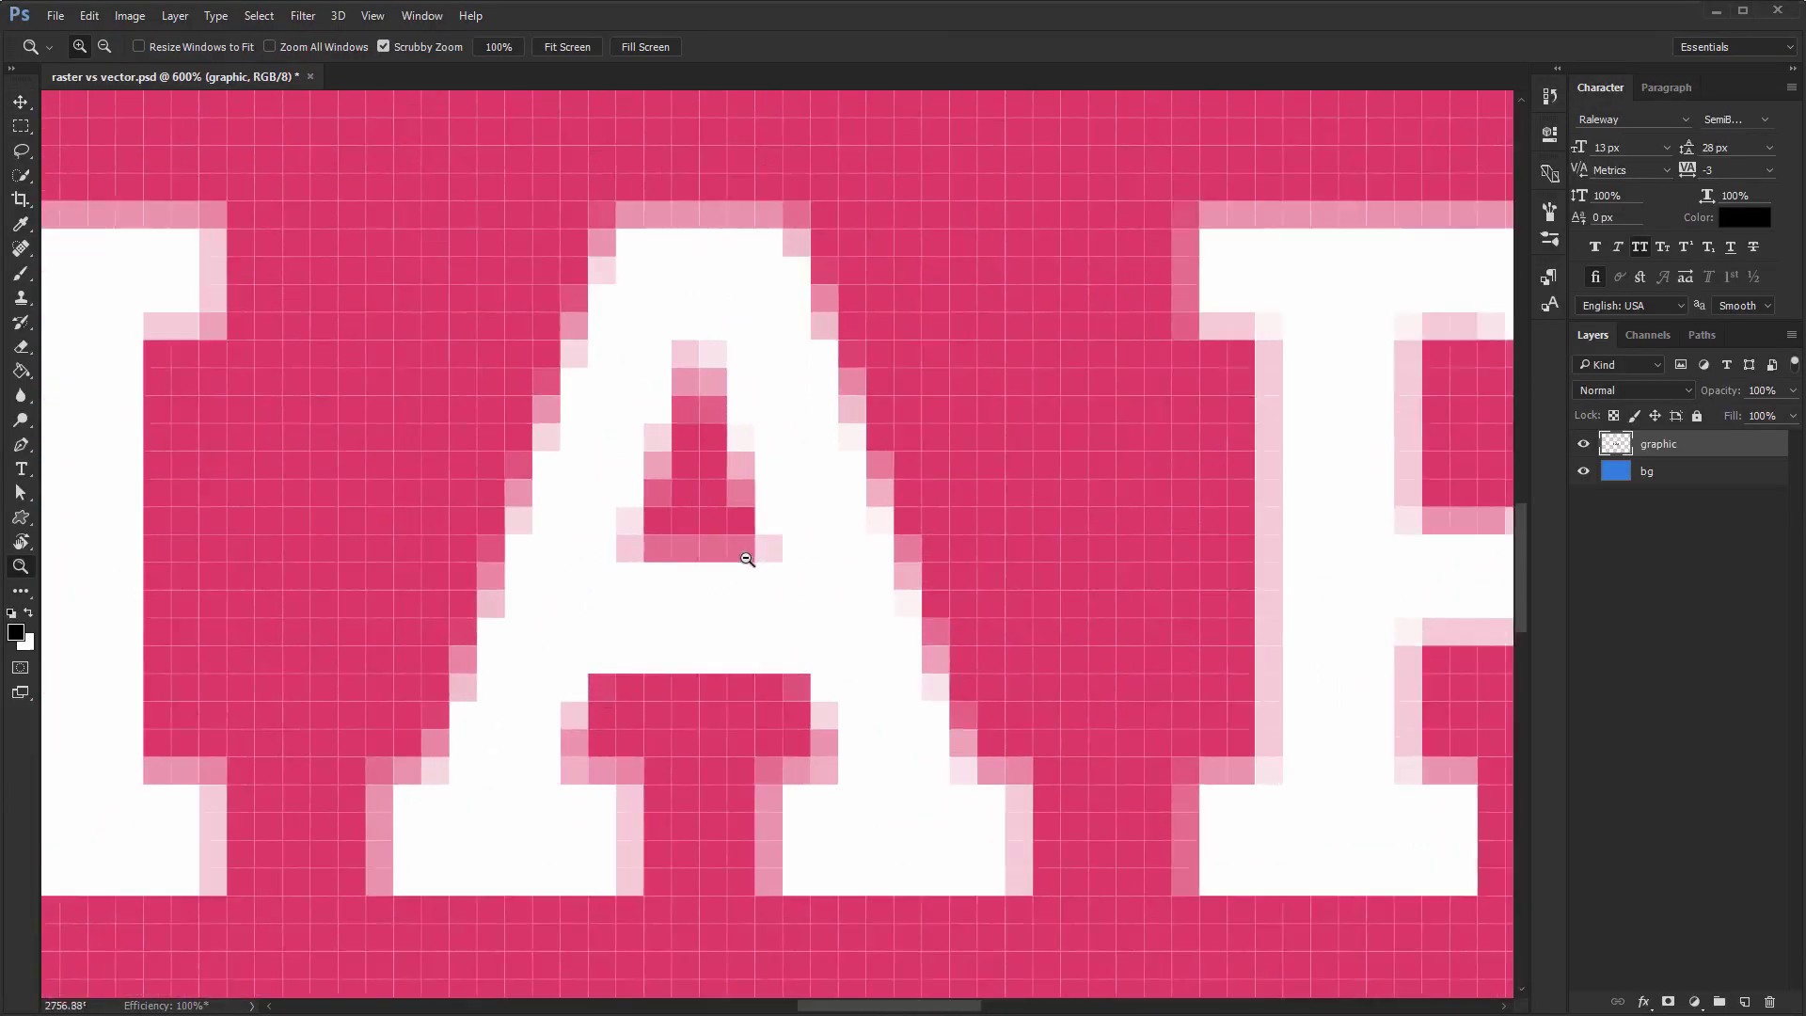
left_click(747, 559)
key("v")
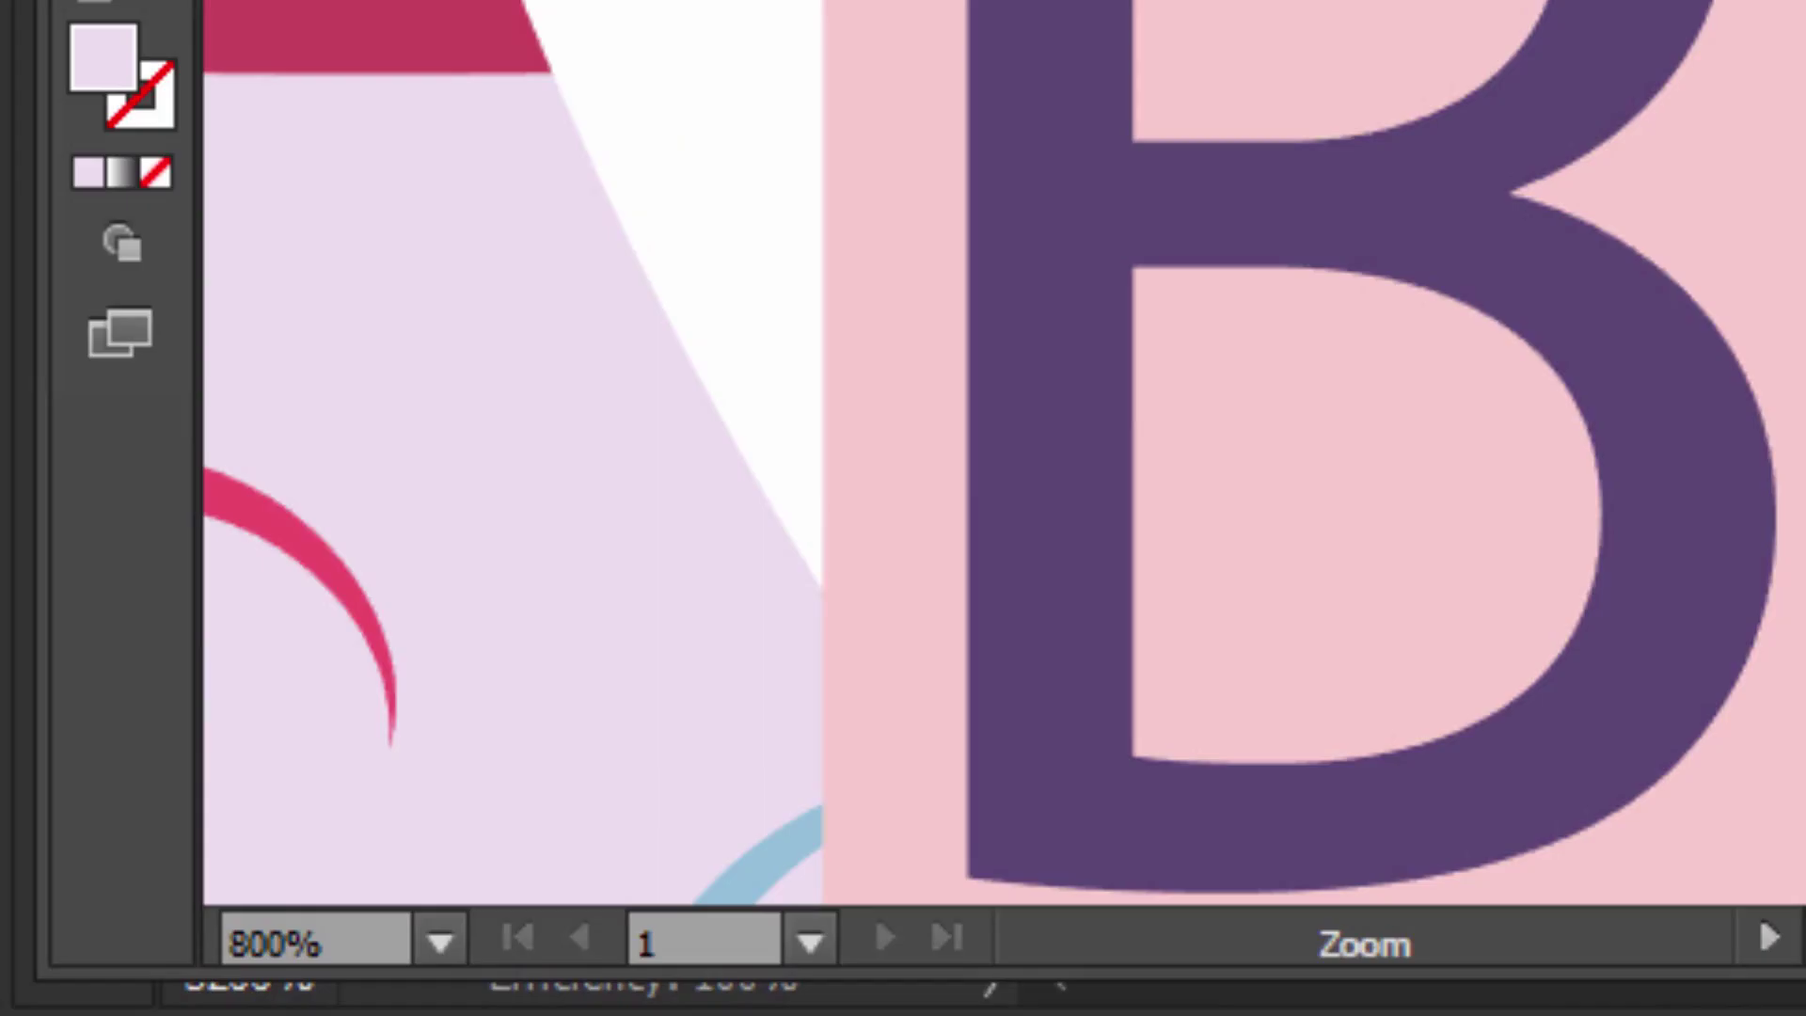
Magnify the Illustrator artwork toward the 64000% maximum, showing its edges stay sharp
scroll(1003, 451, "up", 10)
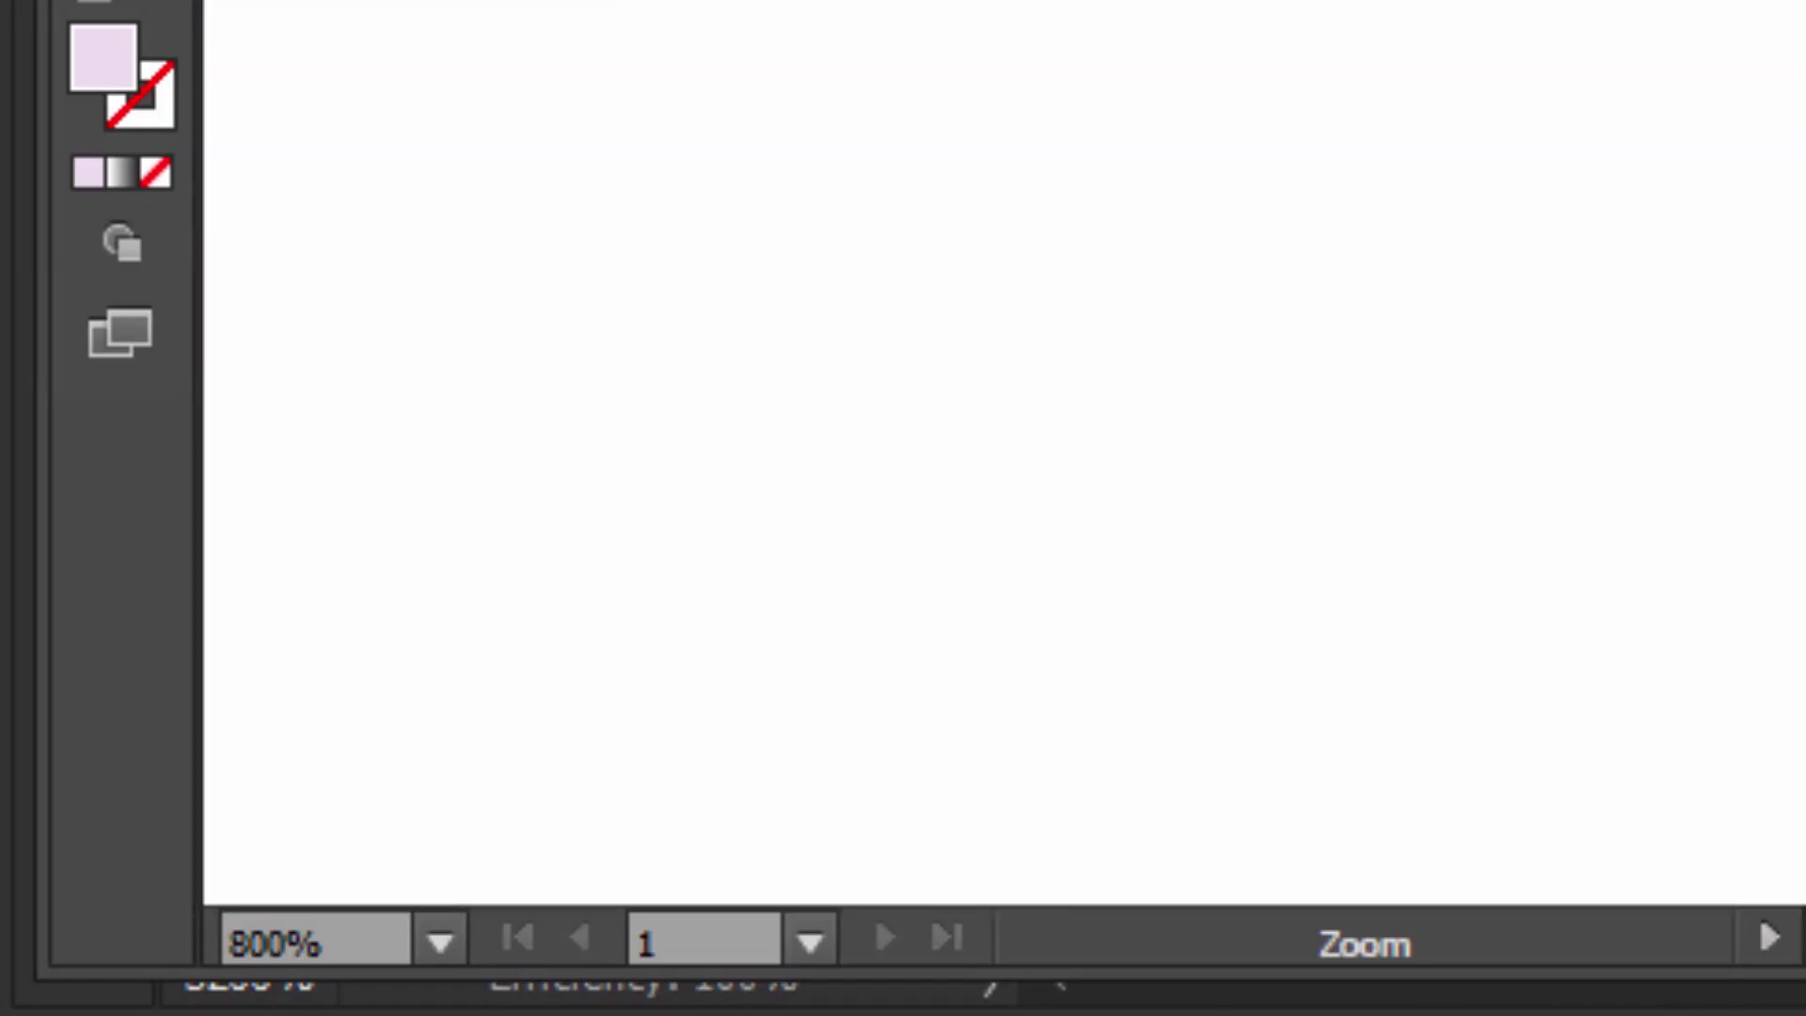
scroll(1003, 452, "up", 2)
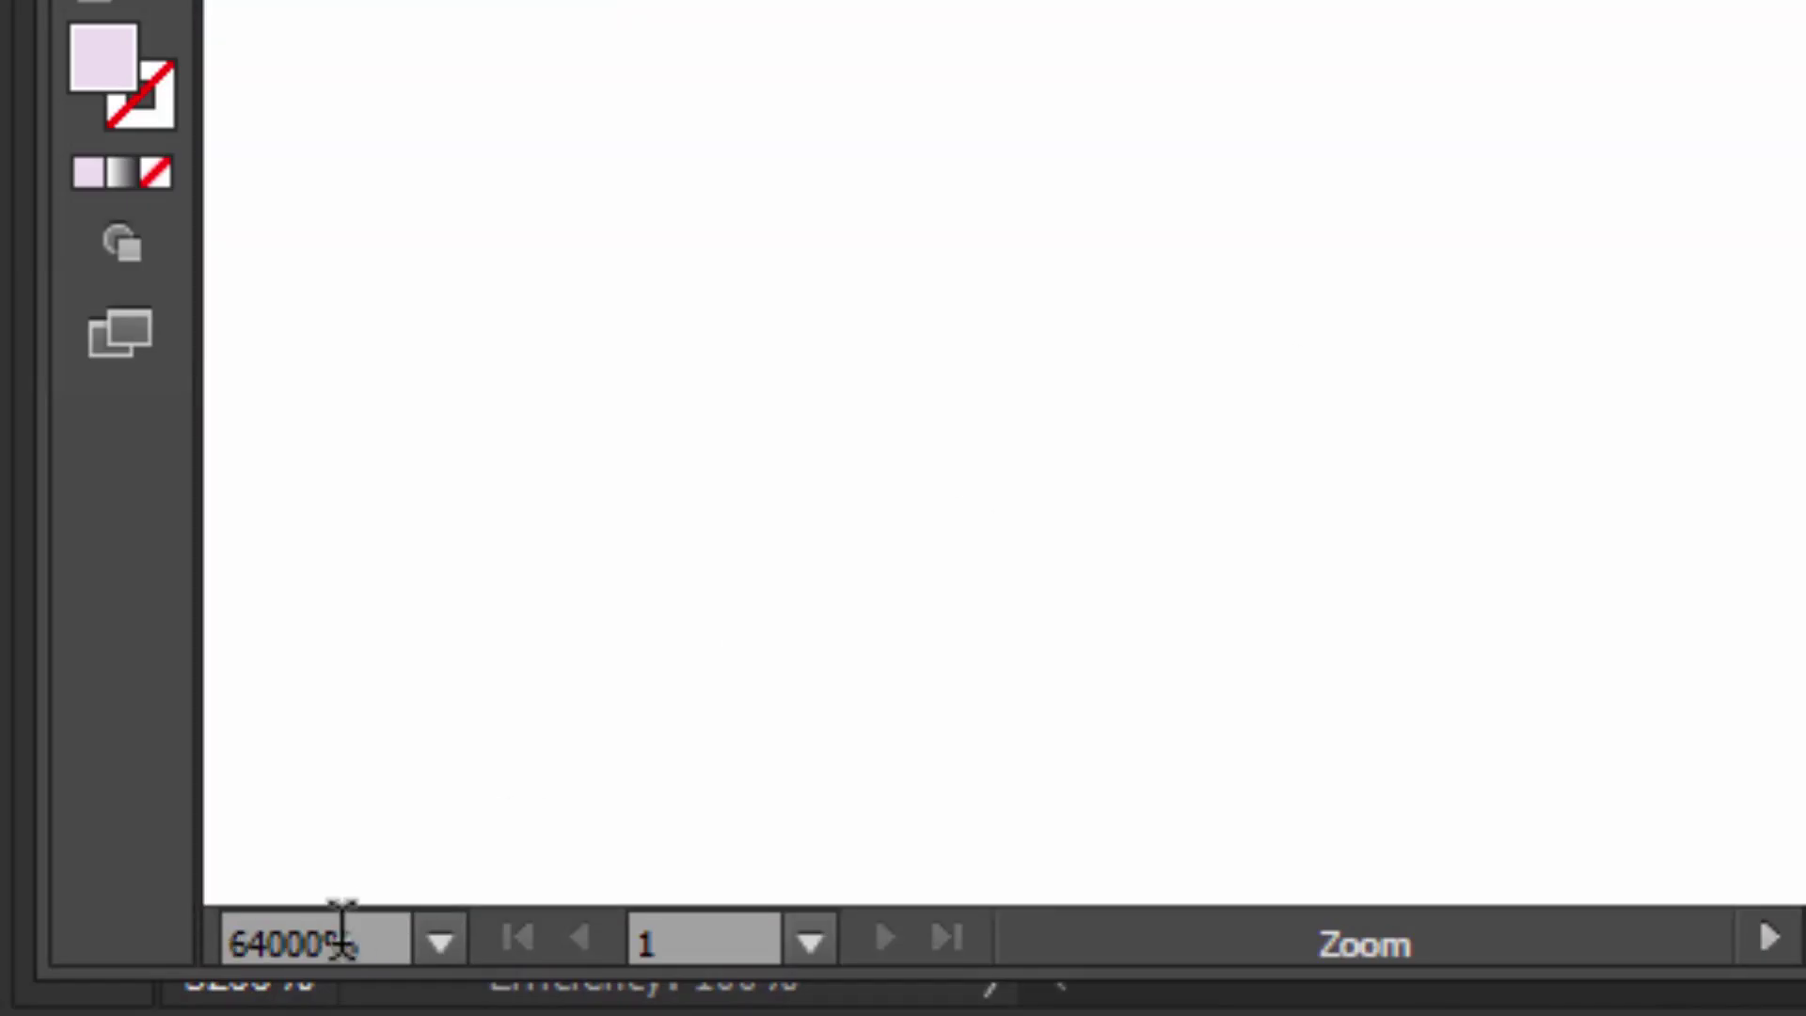
key("h")
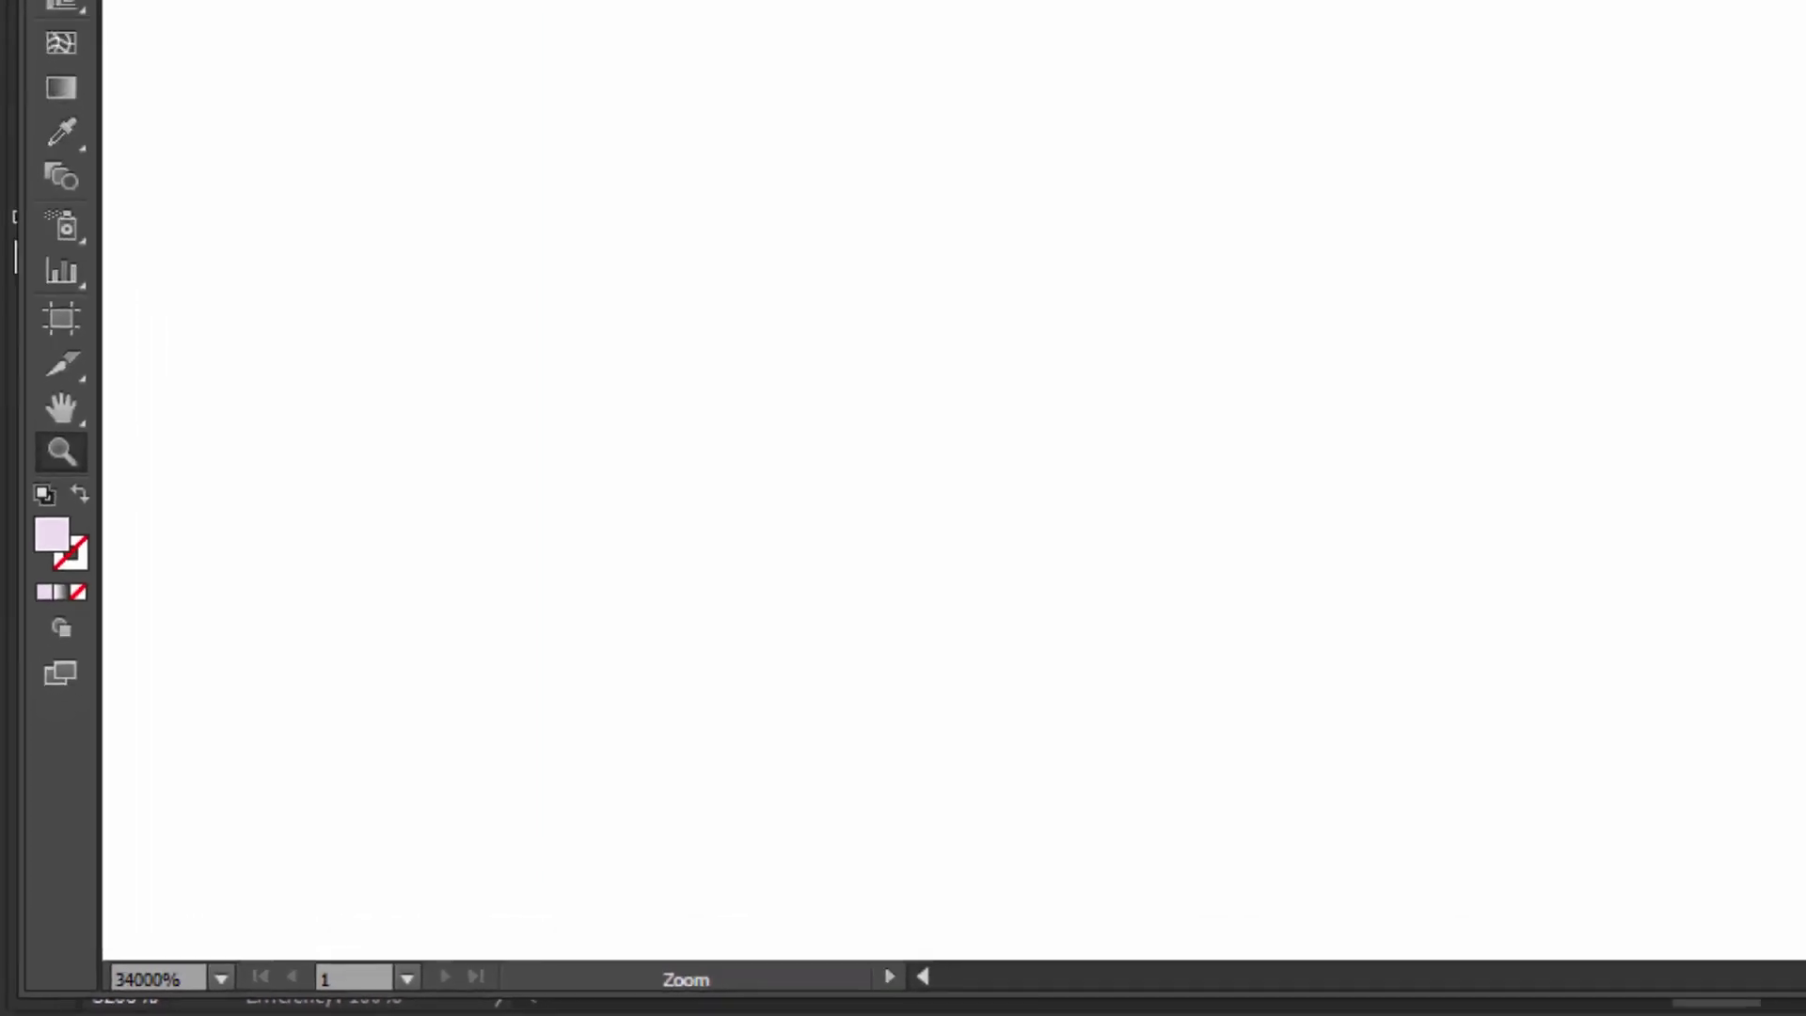
scroll(633, 448, "down", 3)
scroll(616, 512, "up", 5)
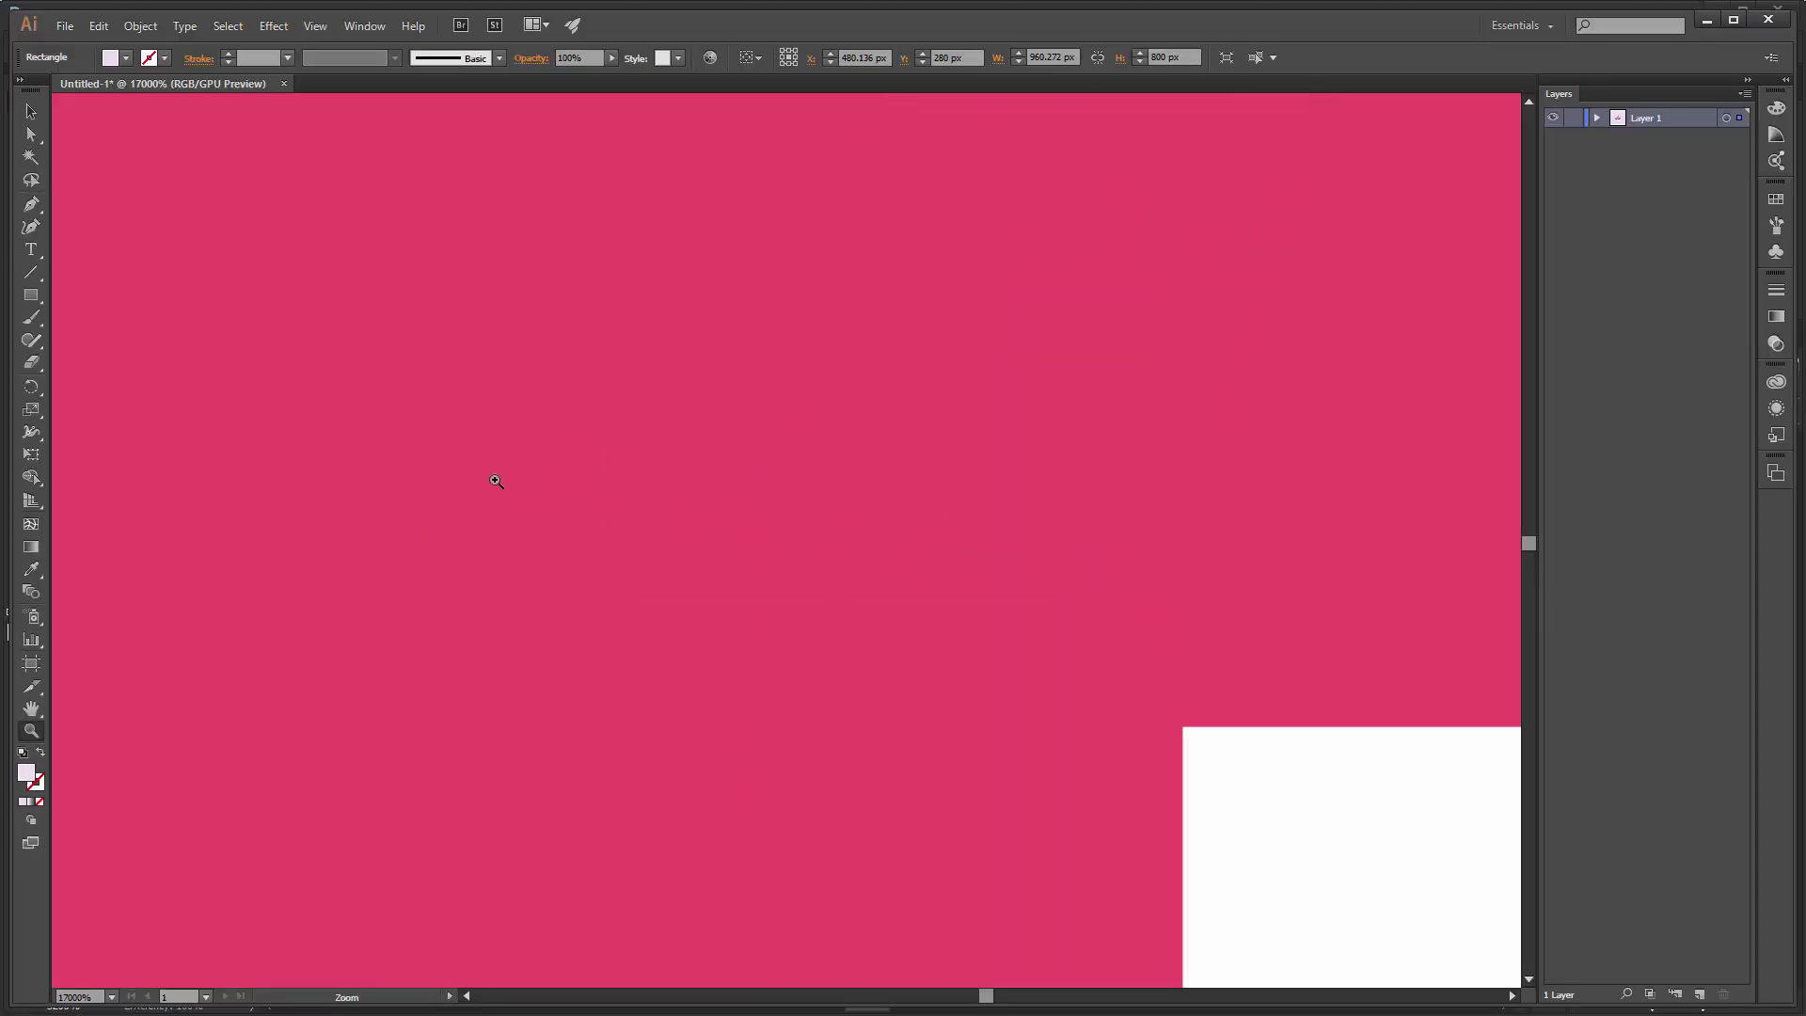
left_click(95, 998)
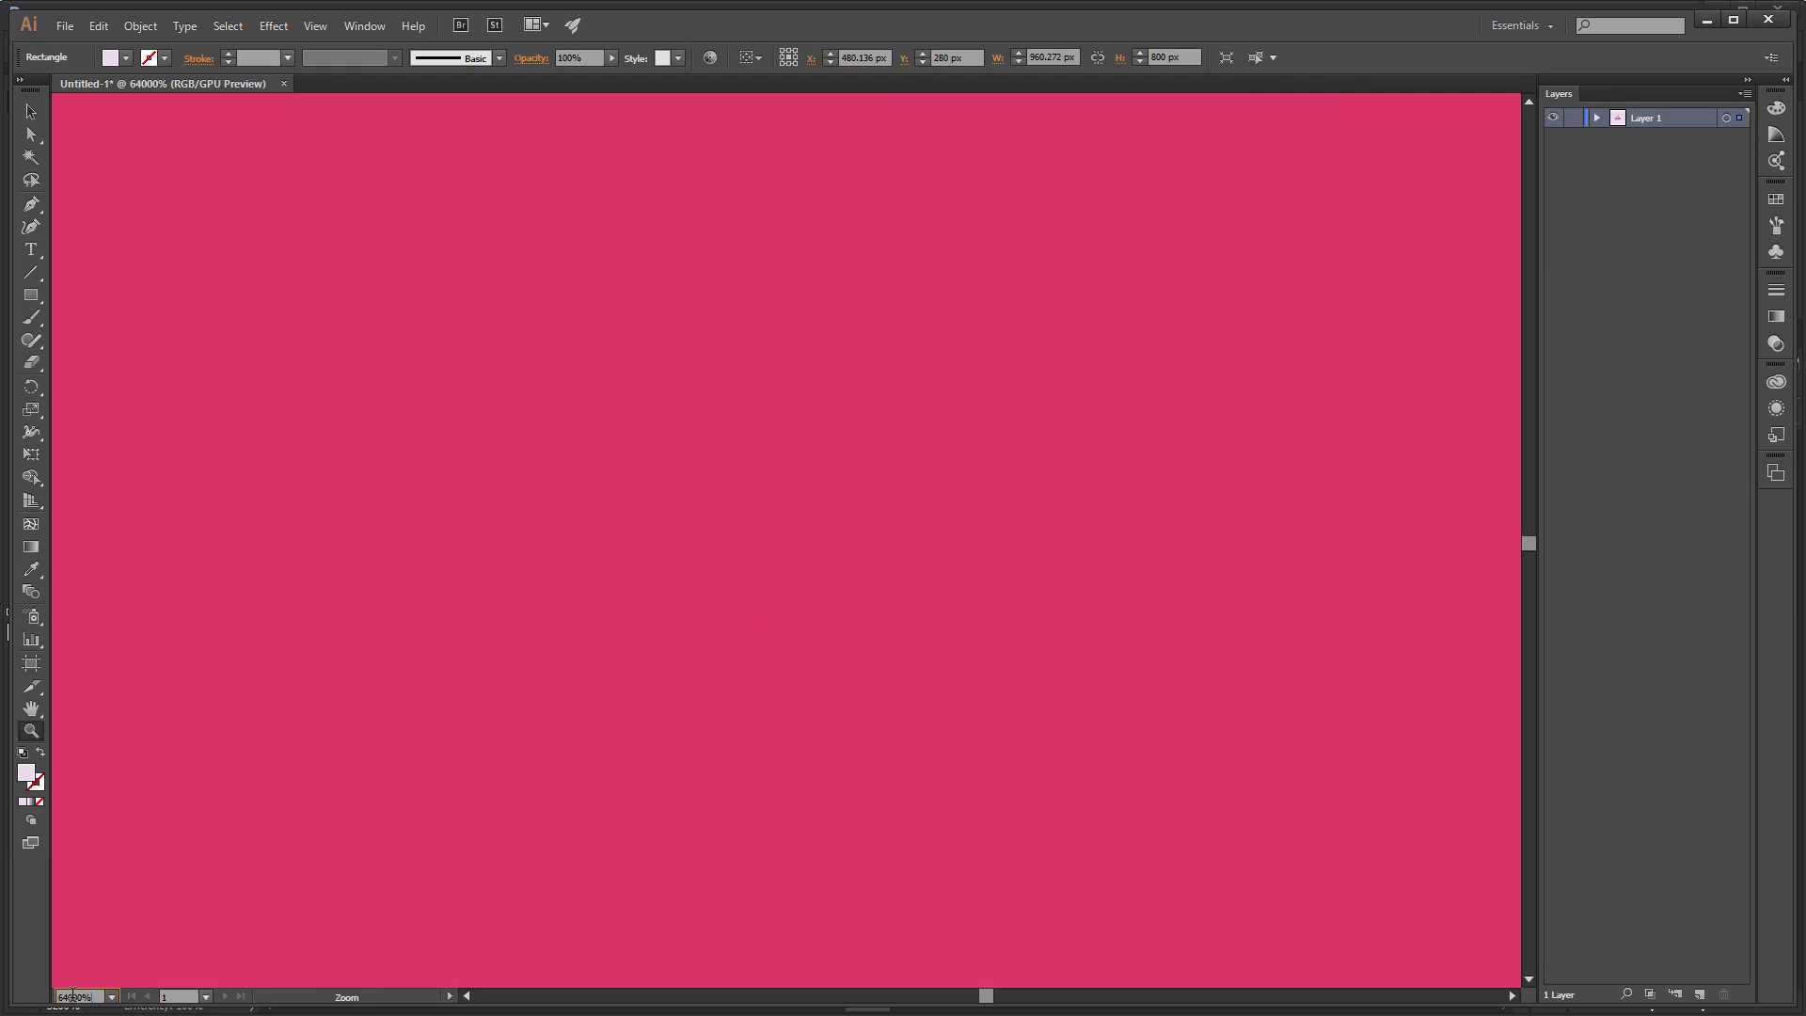
scroll(427, 780, "down", 1)
scroll(541, 723, "down", 10)
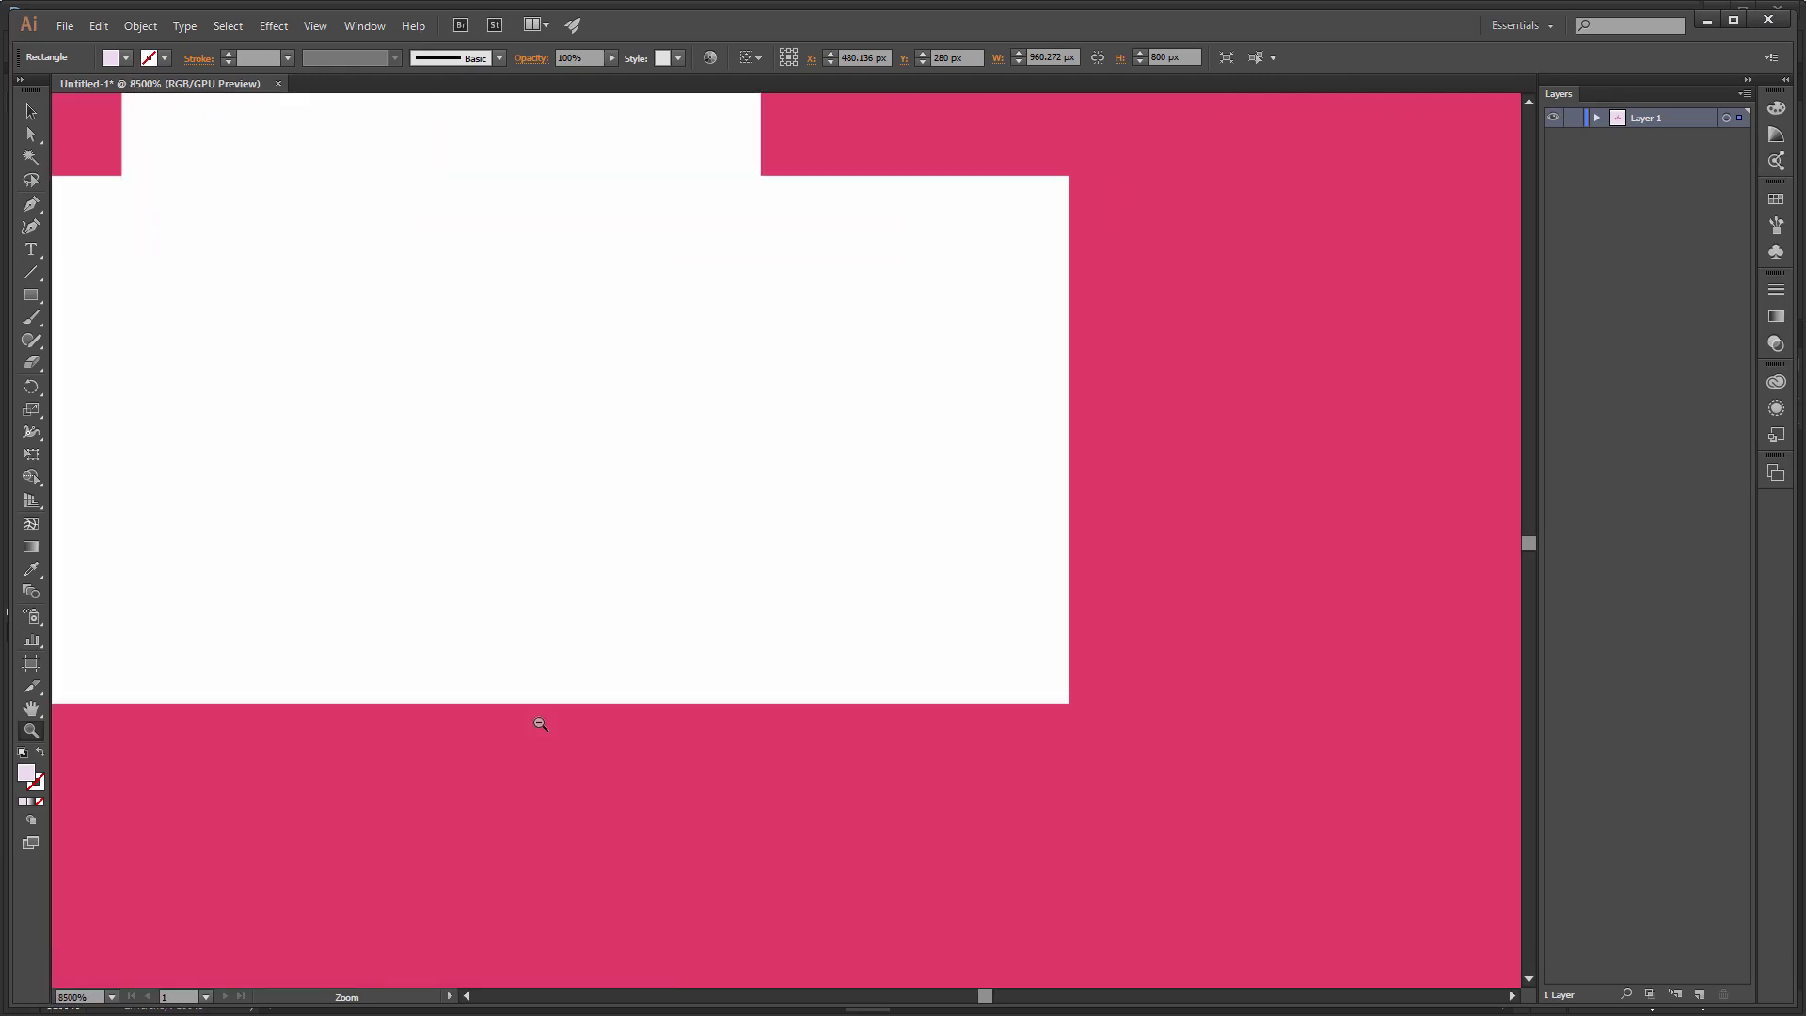
scroll(540, 724, "down", 3)
Zoom back out to the full artboard at 100% and return to the Photoshop file
scroll(537, 720, "left", 3)
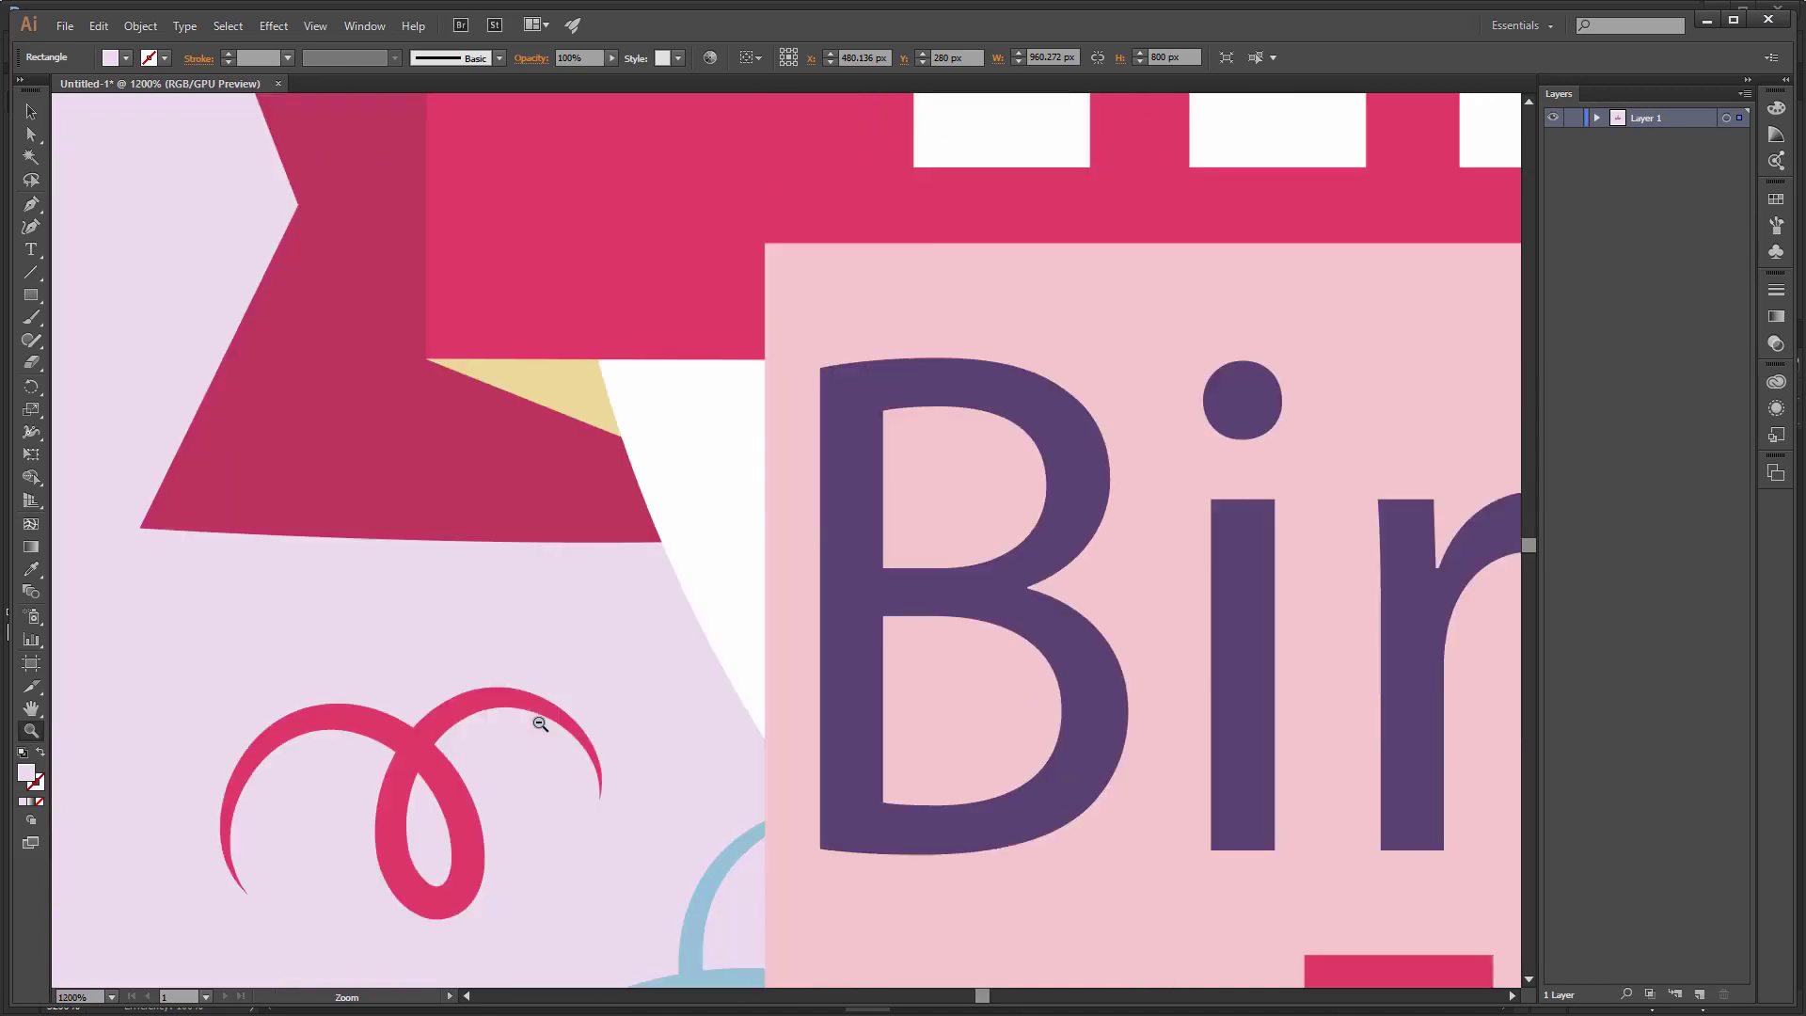
scroll(739, 742, "up", 10)
scroll(911, 674, "right", 2)
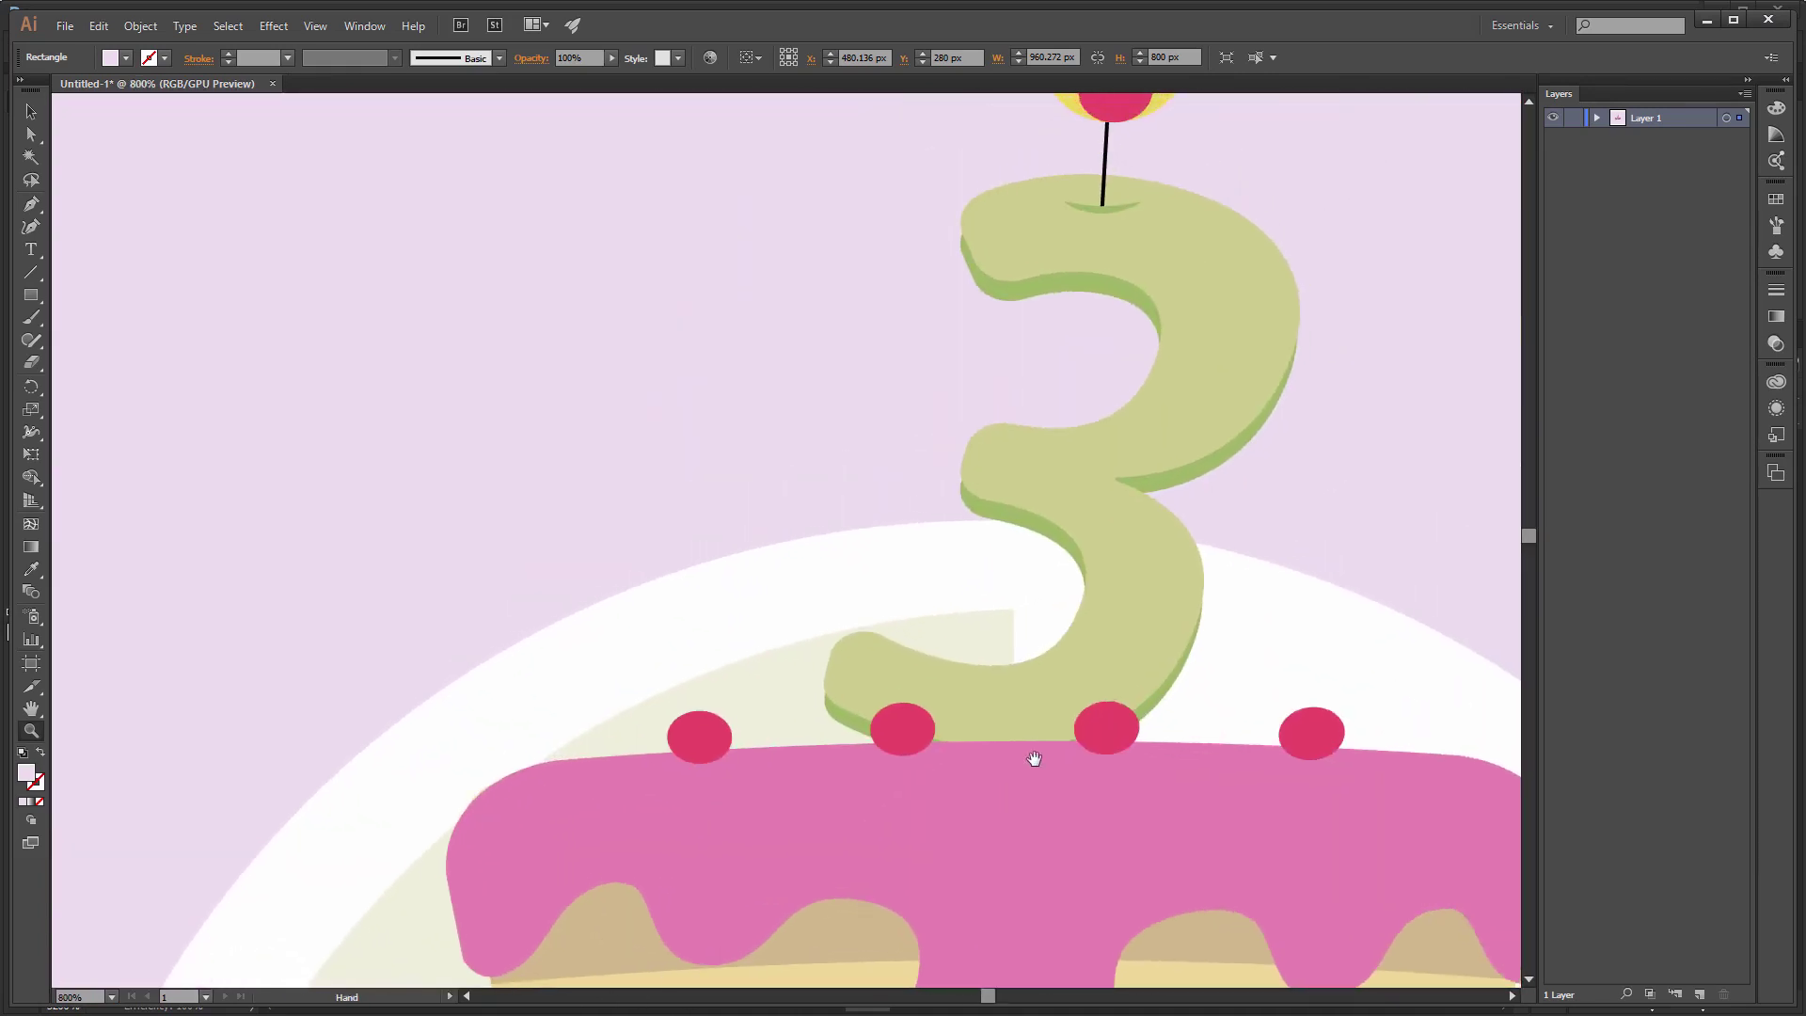
left_click_drag(1034, 758, 464, 556)
scroll(347, 476, "down", 2)
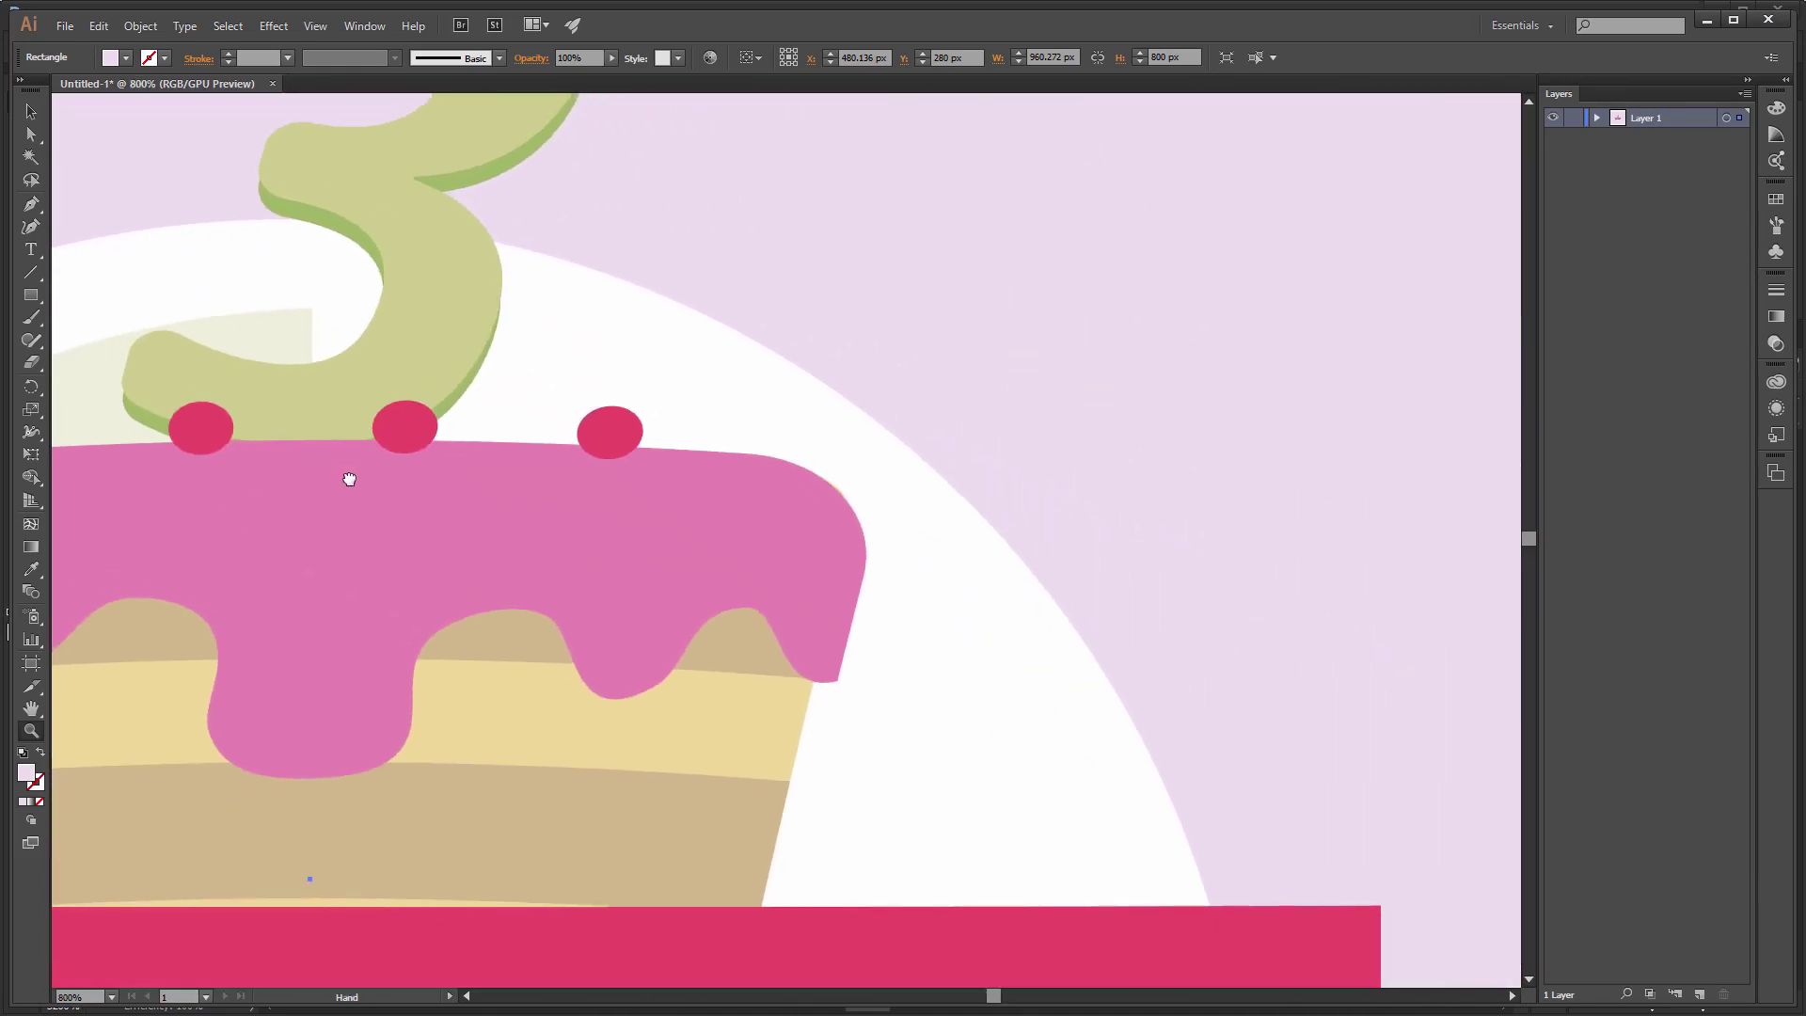
key("ctrl+1")
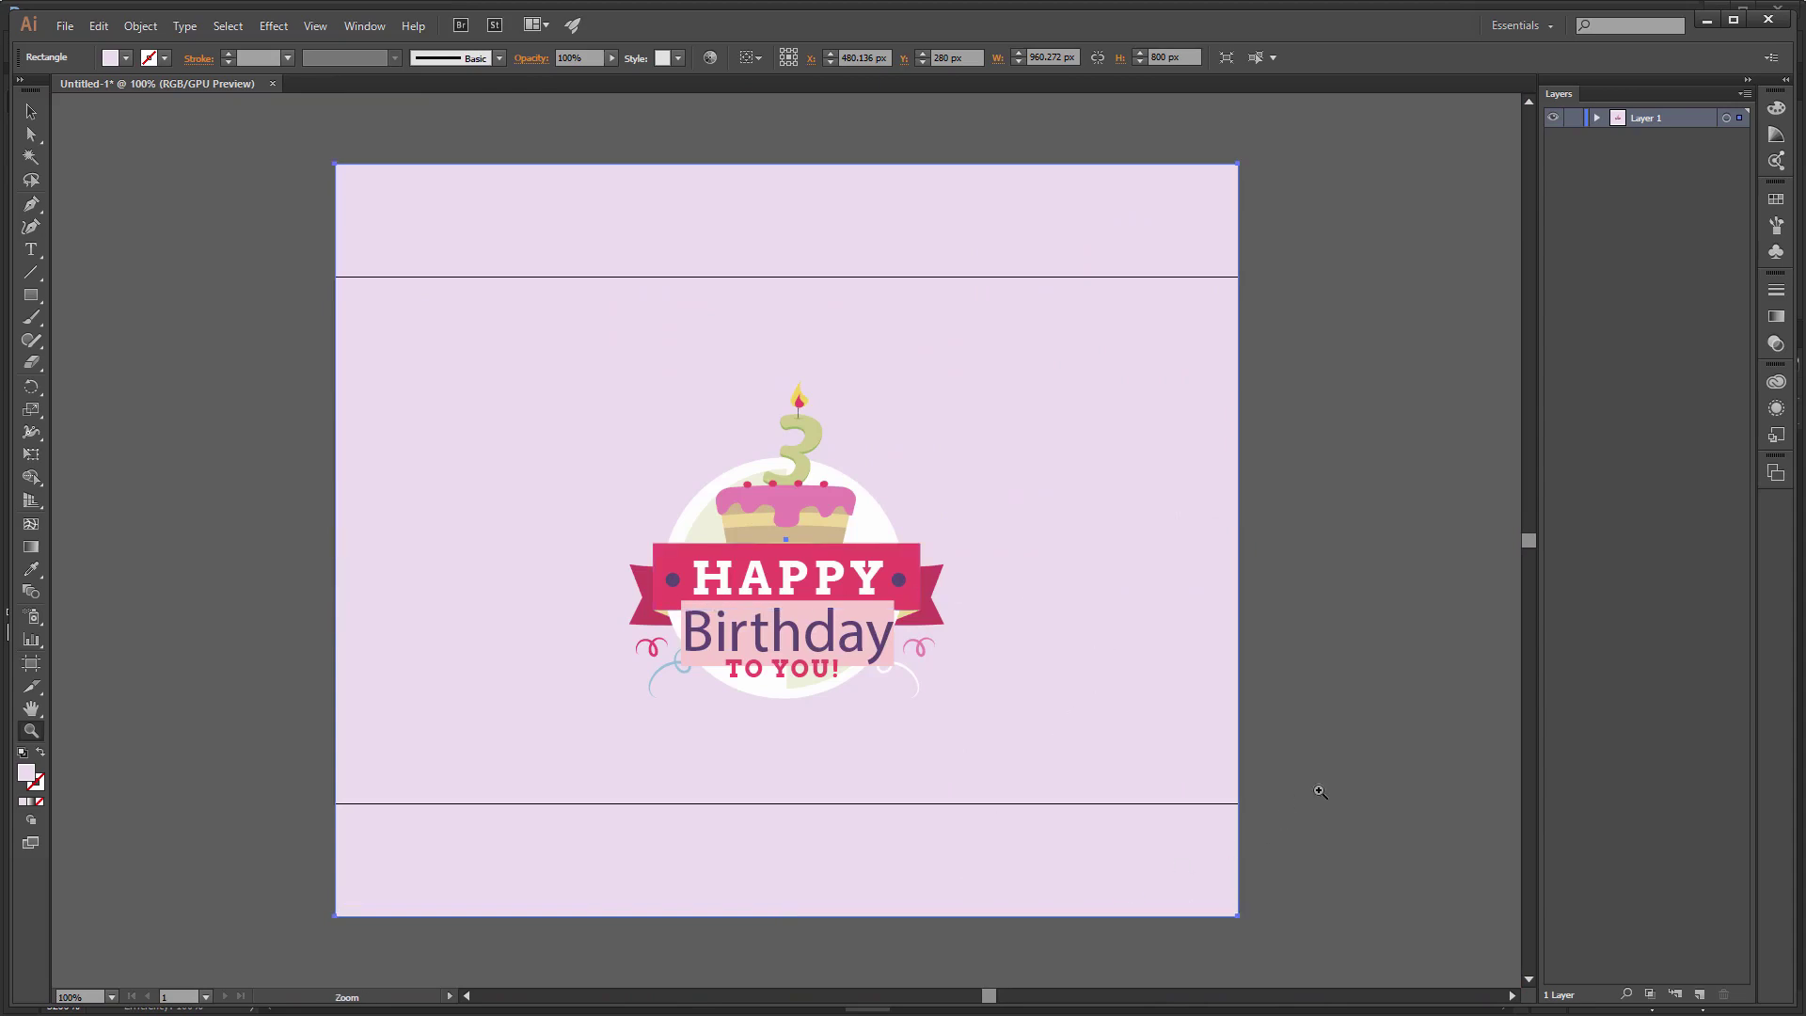
key("v")
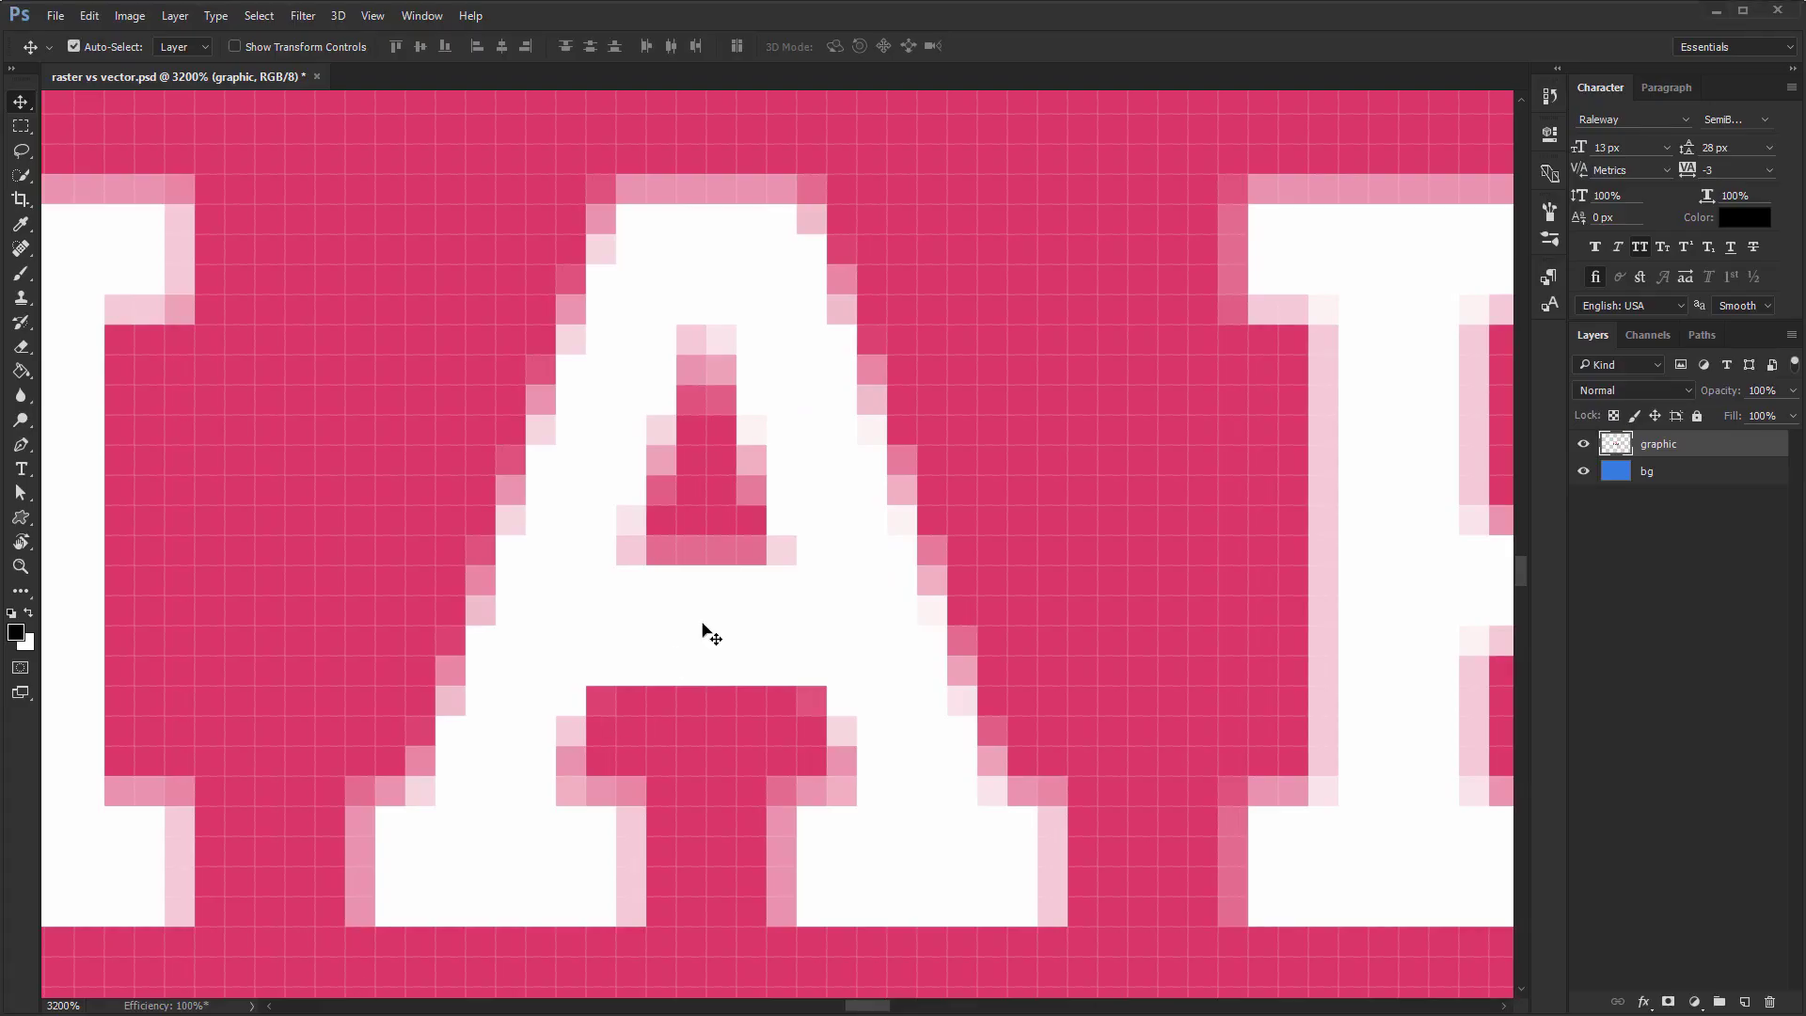
key("ctrl+1")
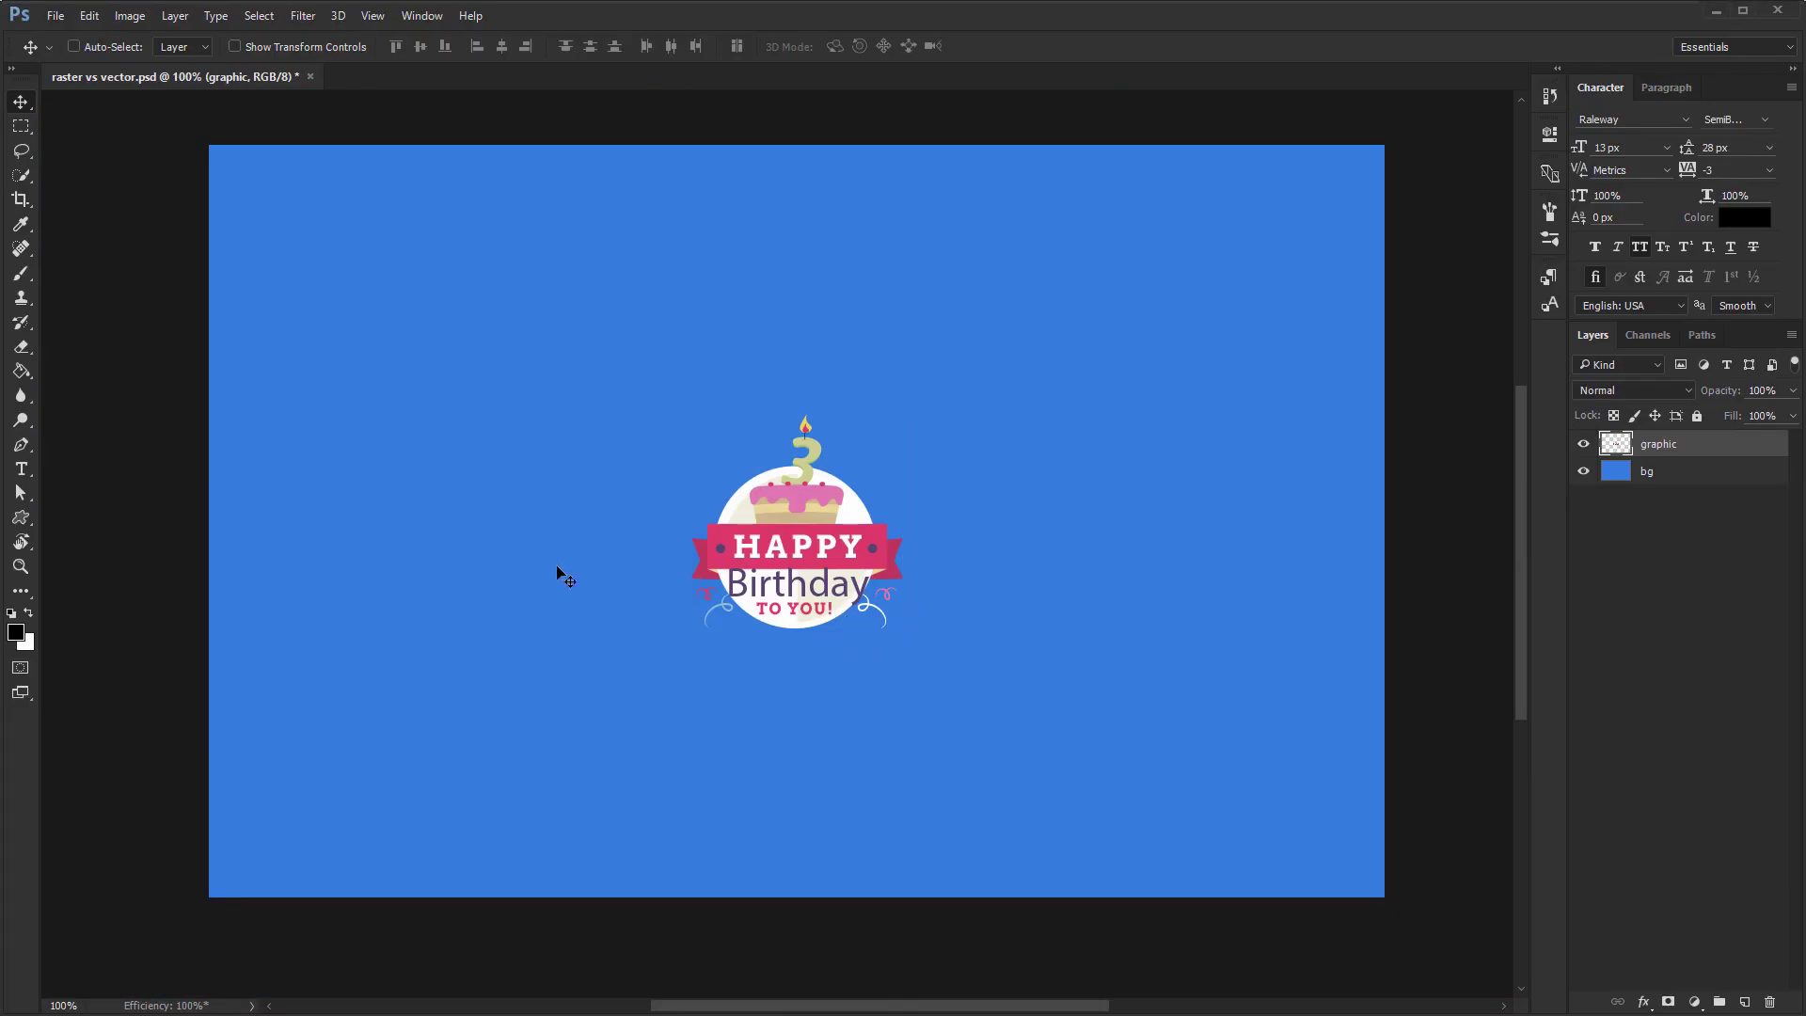
Swap the custom shape tool for the Ellipse Tool, then reopen the shape tool list
left_click(21, 518)
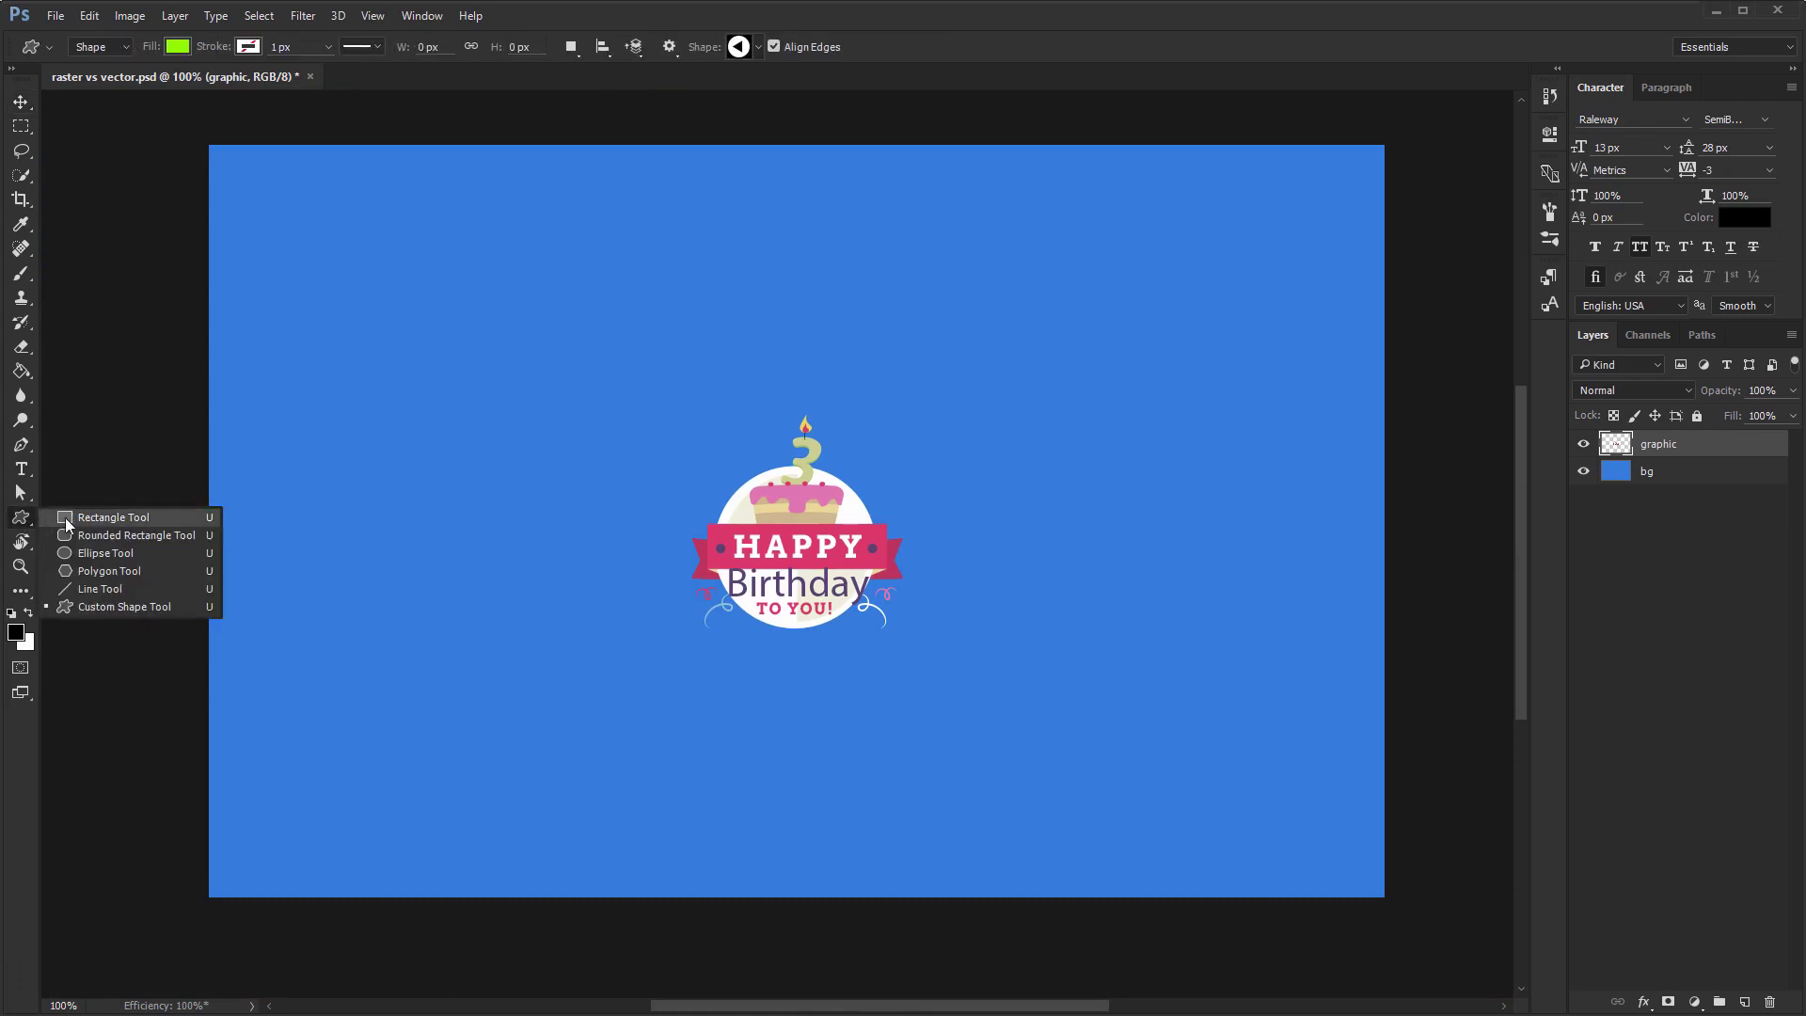
key("Escape")
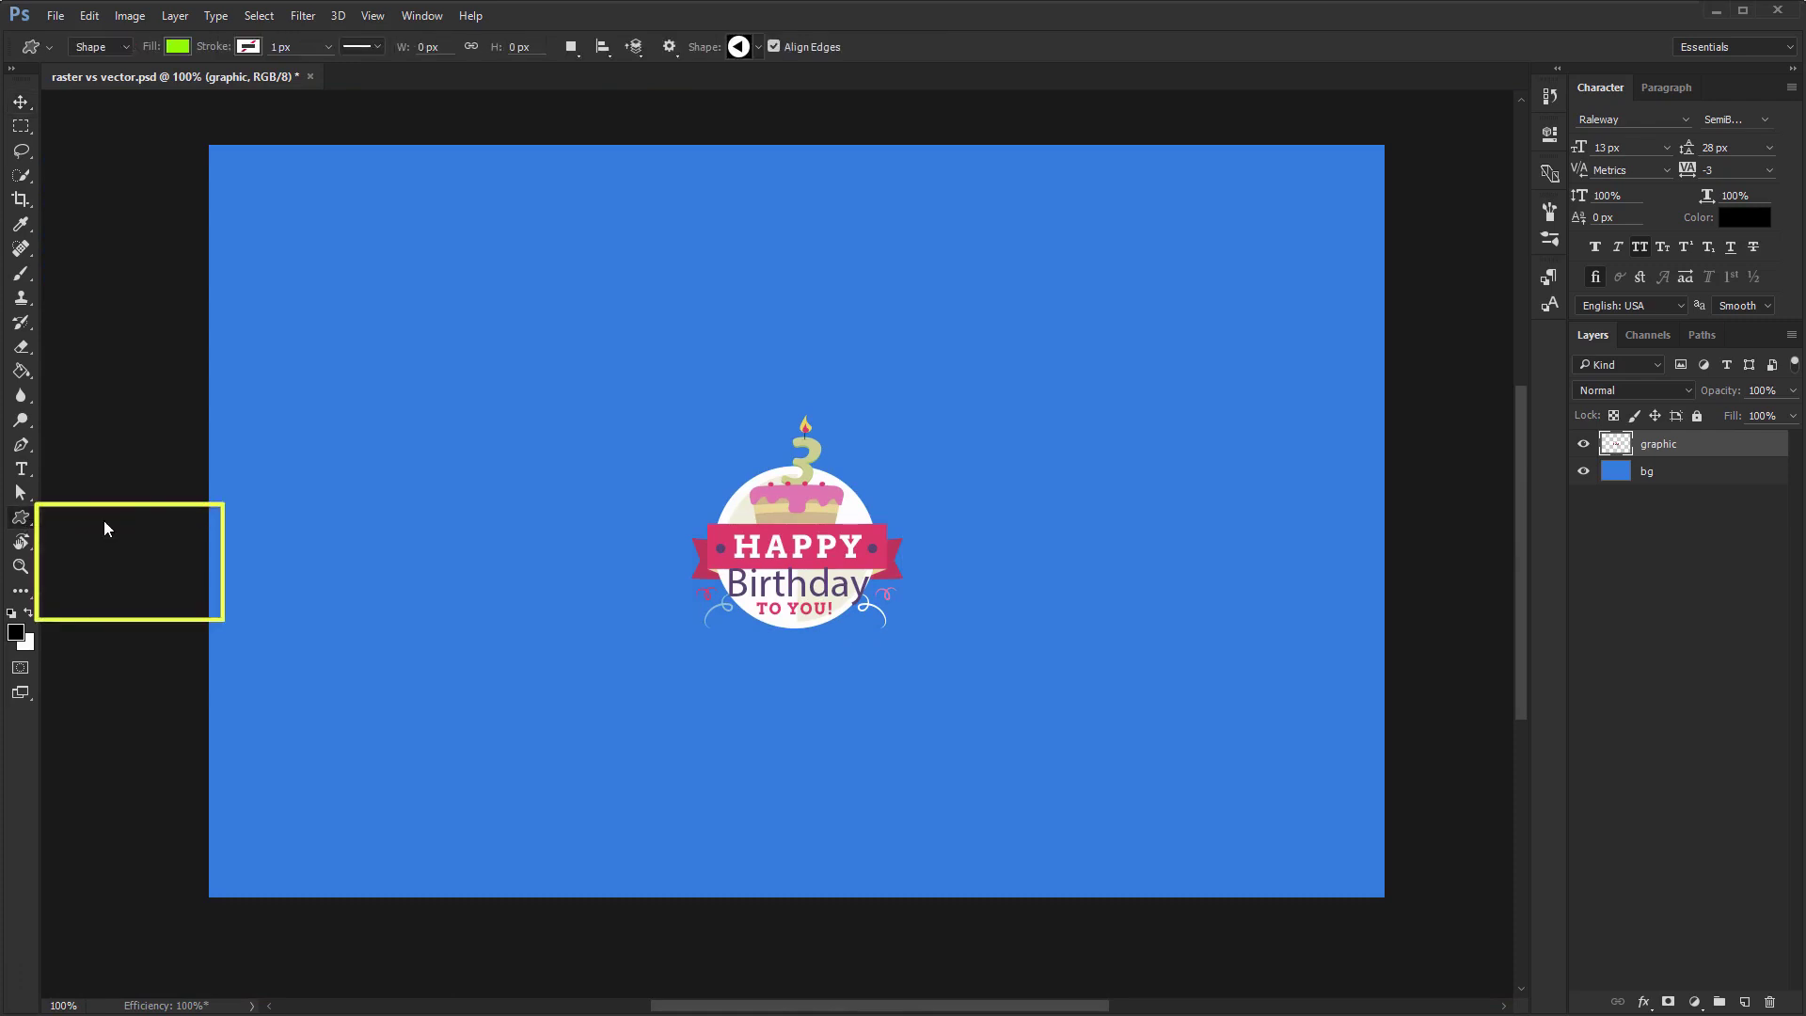
right_click(18, 517)
left_click(75, 557)
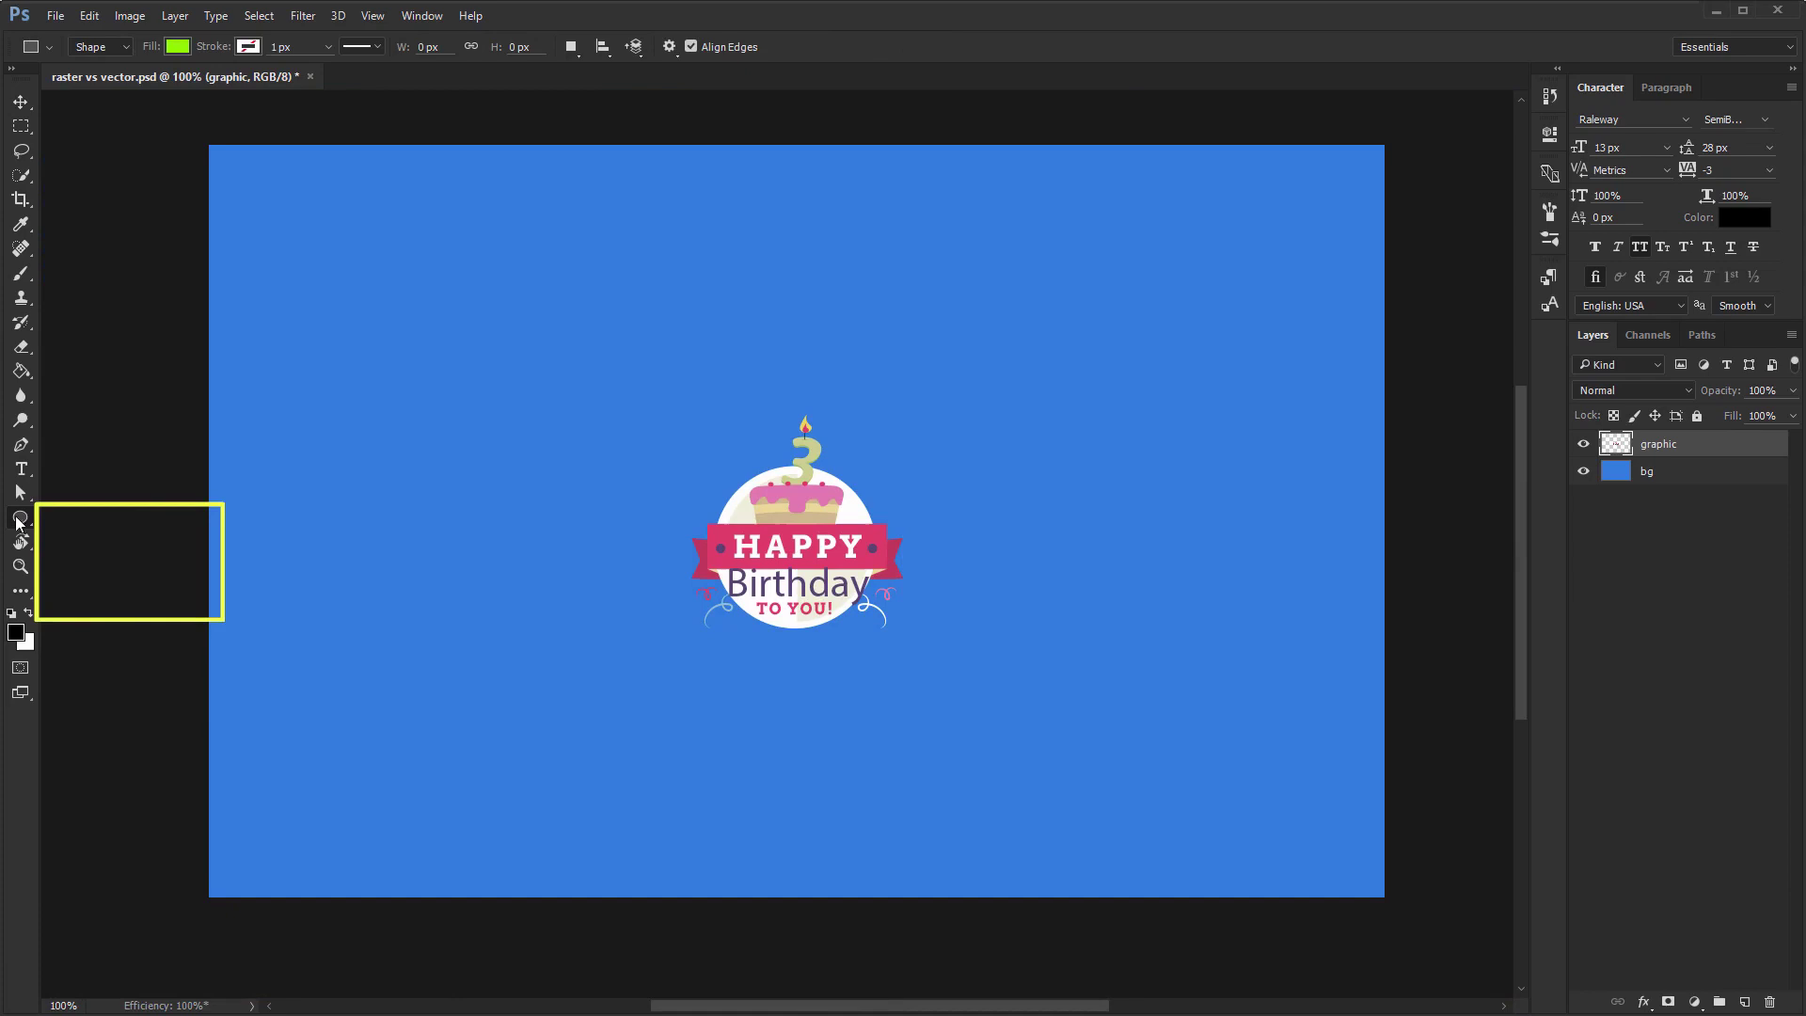
right_click(11, 516)
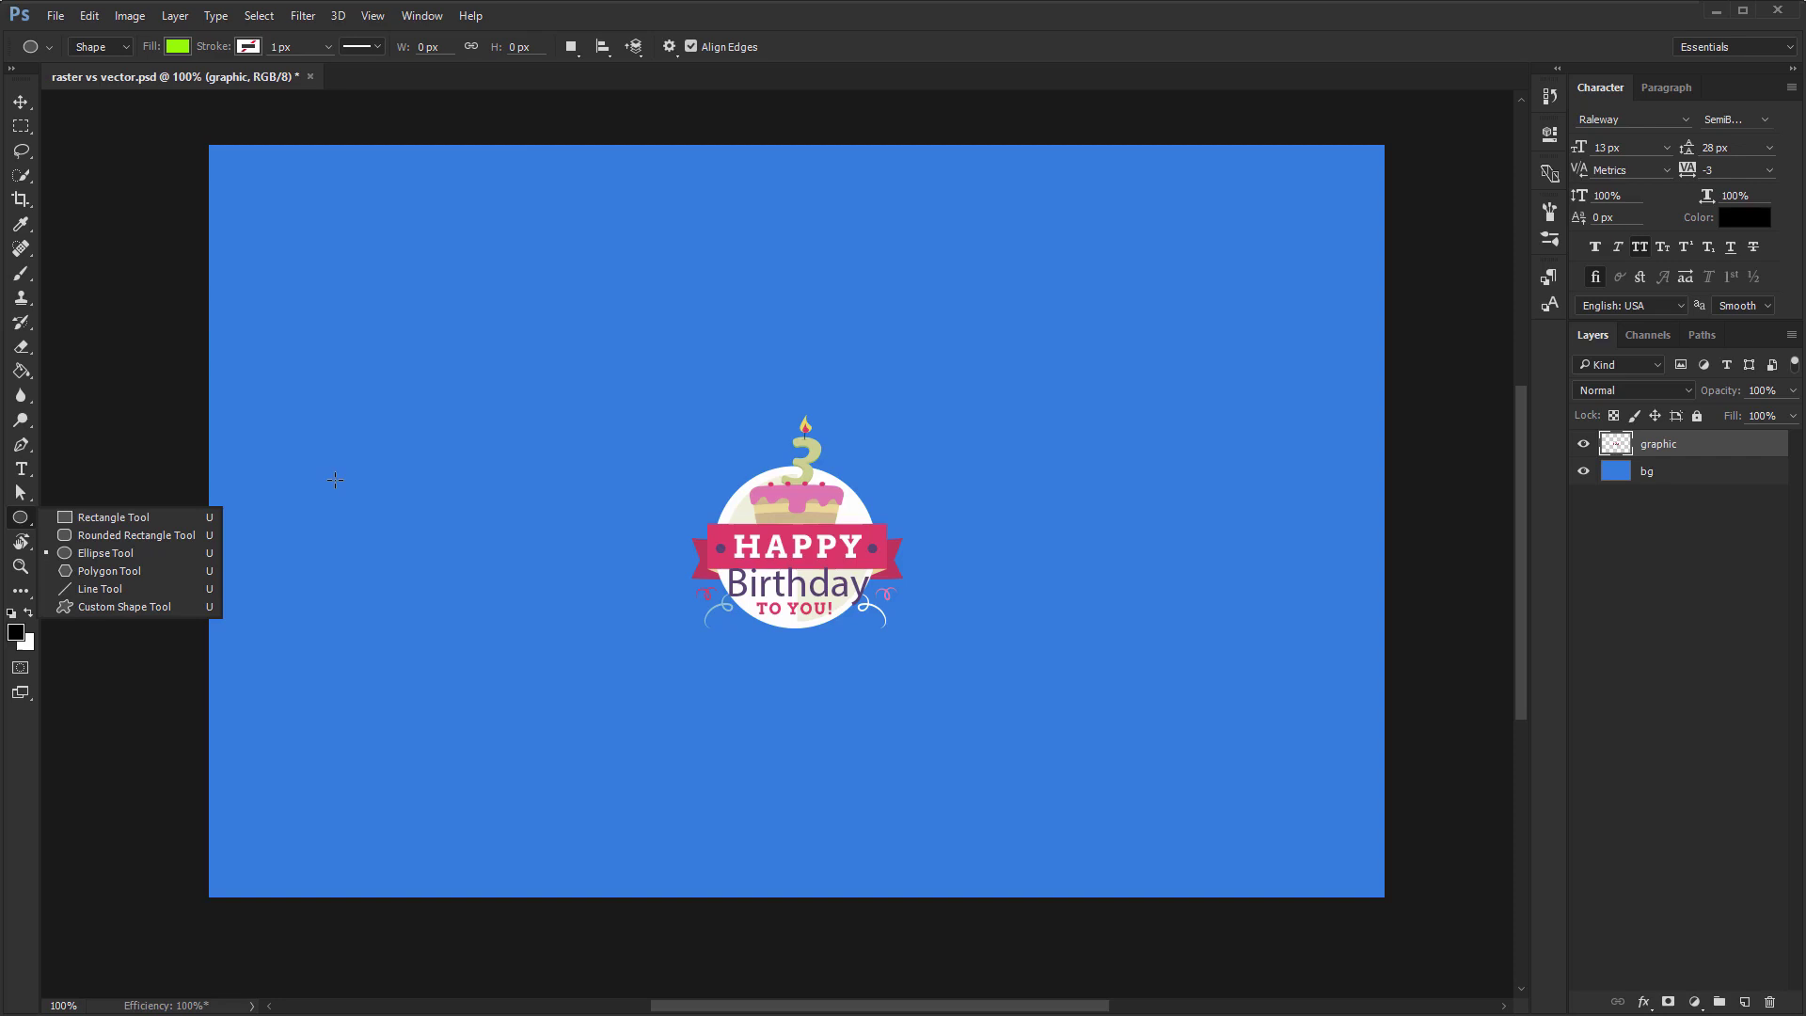
Draw a wide rectangle at top-left and a 100 × 100 px square below it
left_click(146, 517)
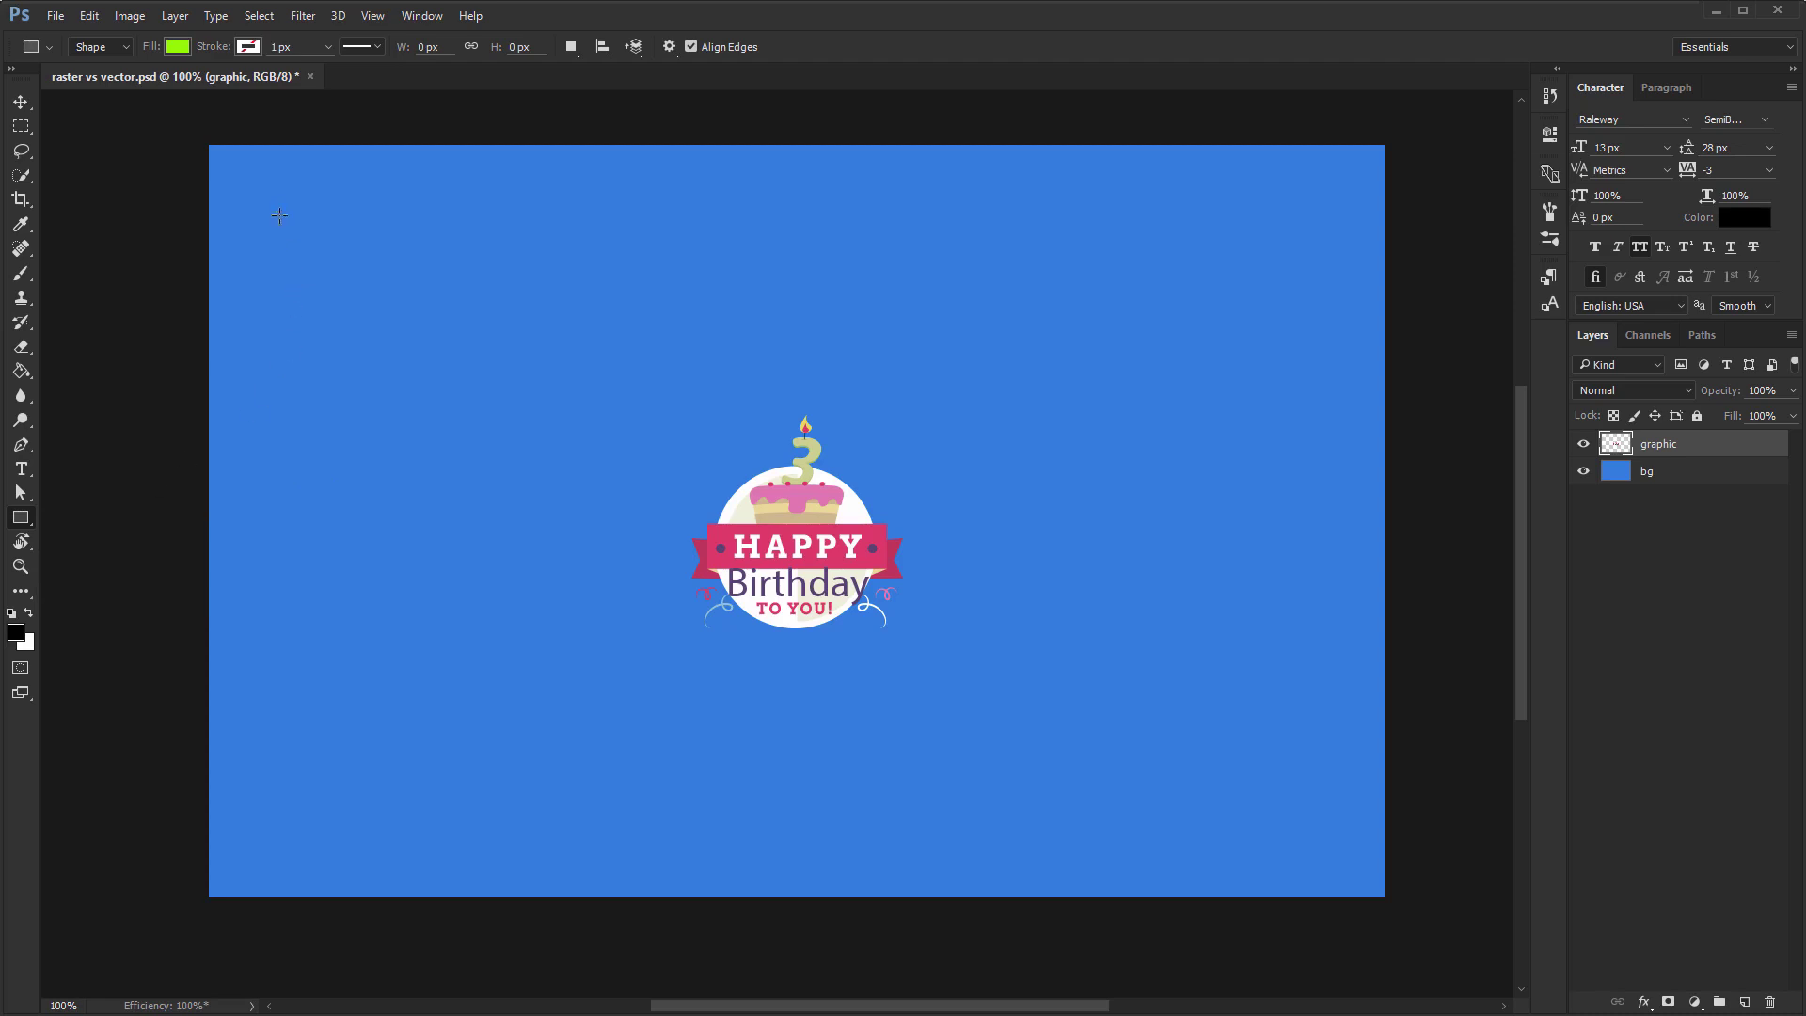
left_click_drag(279, 215, 673, 380)
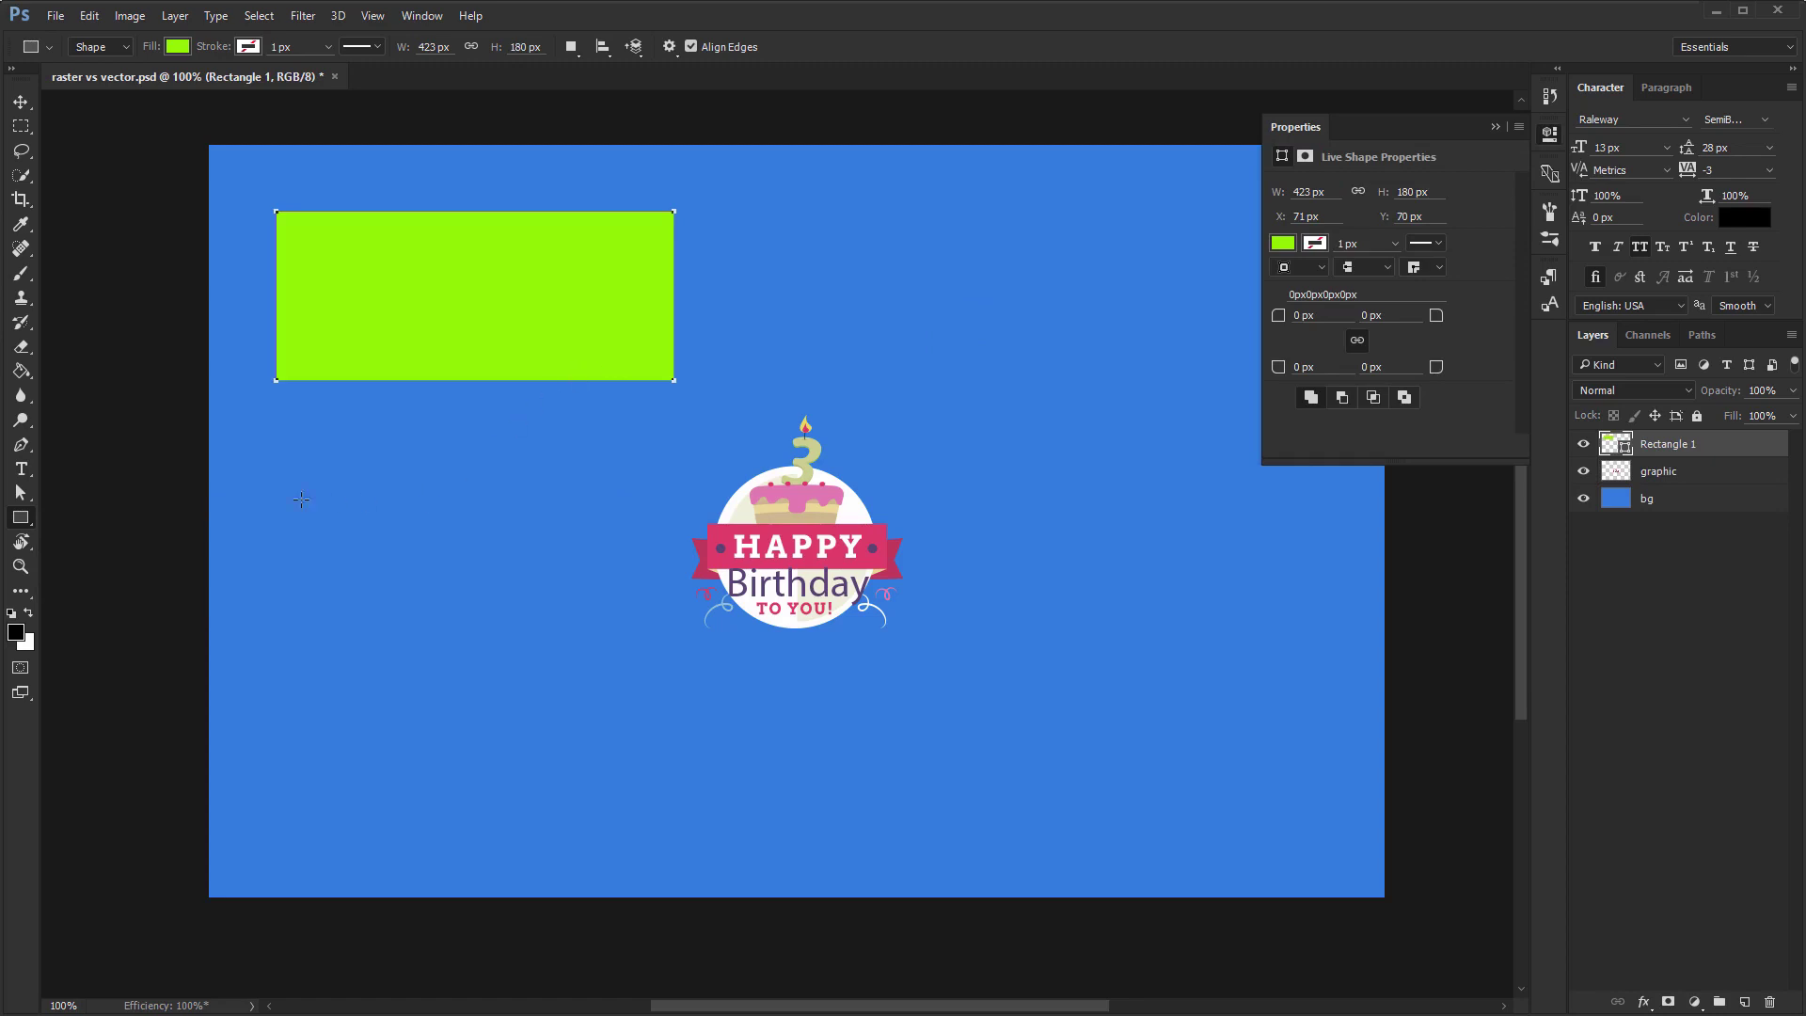
left_click(282, 529)
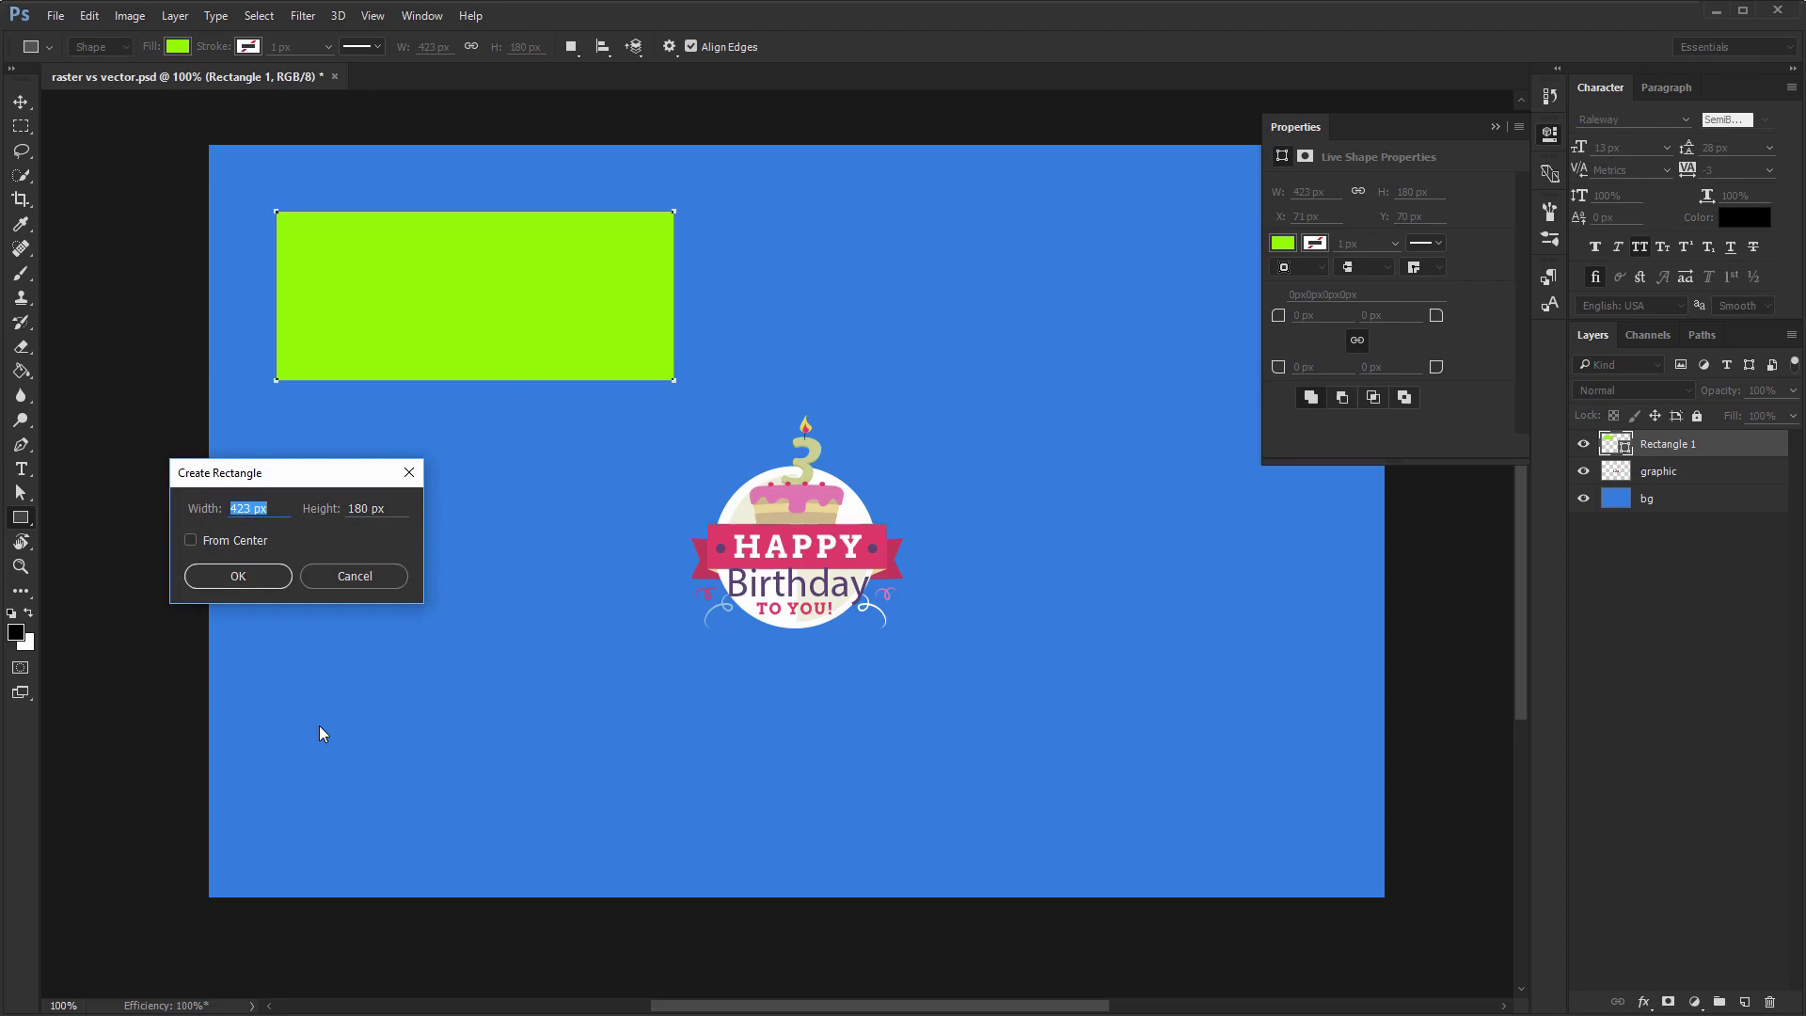
type("100")
key("Tab")
type("100")
left_click(239, 573)
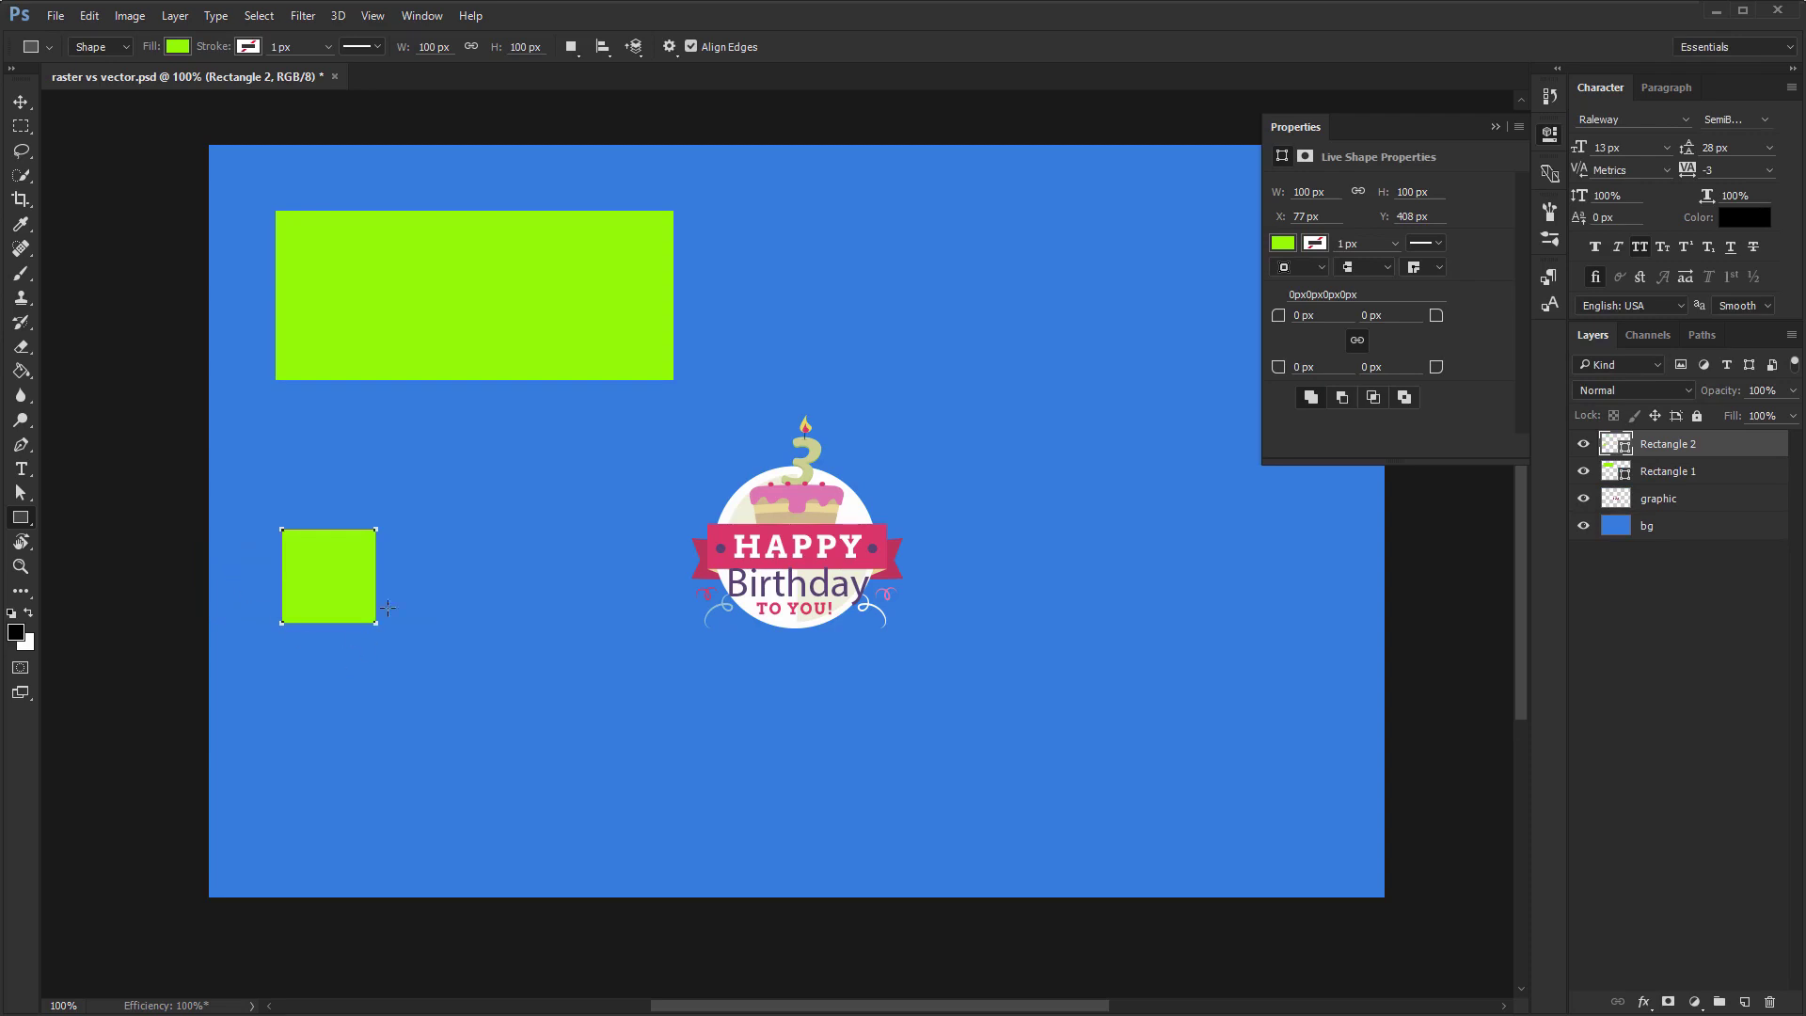
Draw a third rectangle beside the square and resize it to 233 × 146 px
mouse_move(414, 478)
left_mouse_down()
mouse_move(631, 762)
mouse_move(707, 664)
mouse_move(516, 565)
mouse_move(492, 528)
mouse_move(510, 542)
mouse_move(523, 681)
left_mouse_up()
key("ctrl+t")
key("Return")
Stretch Rectangle 3 with Free Transform so it is about 250 px tall
key("v")
key("ctrl+t")
key("Return")
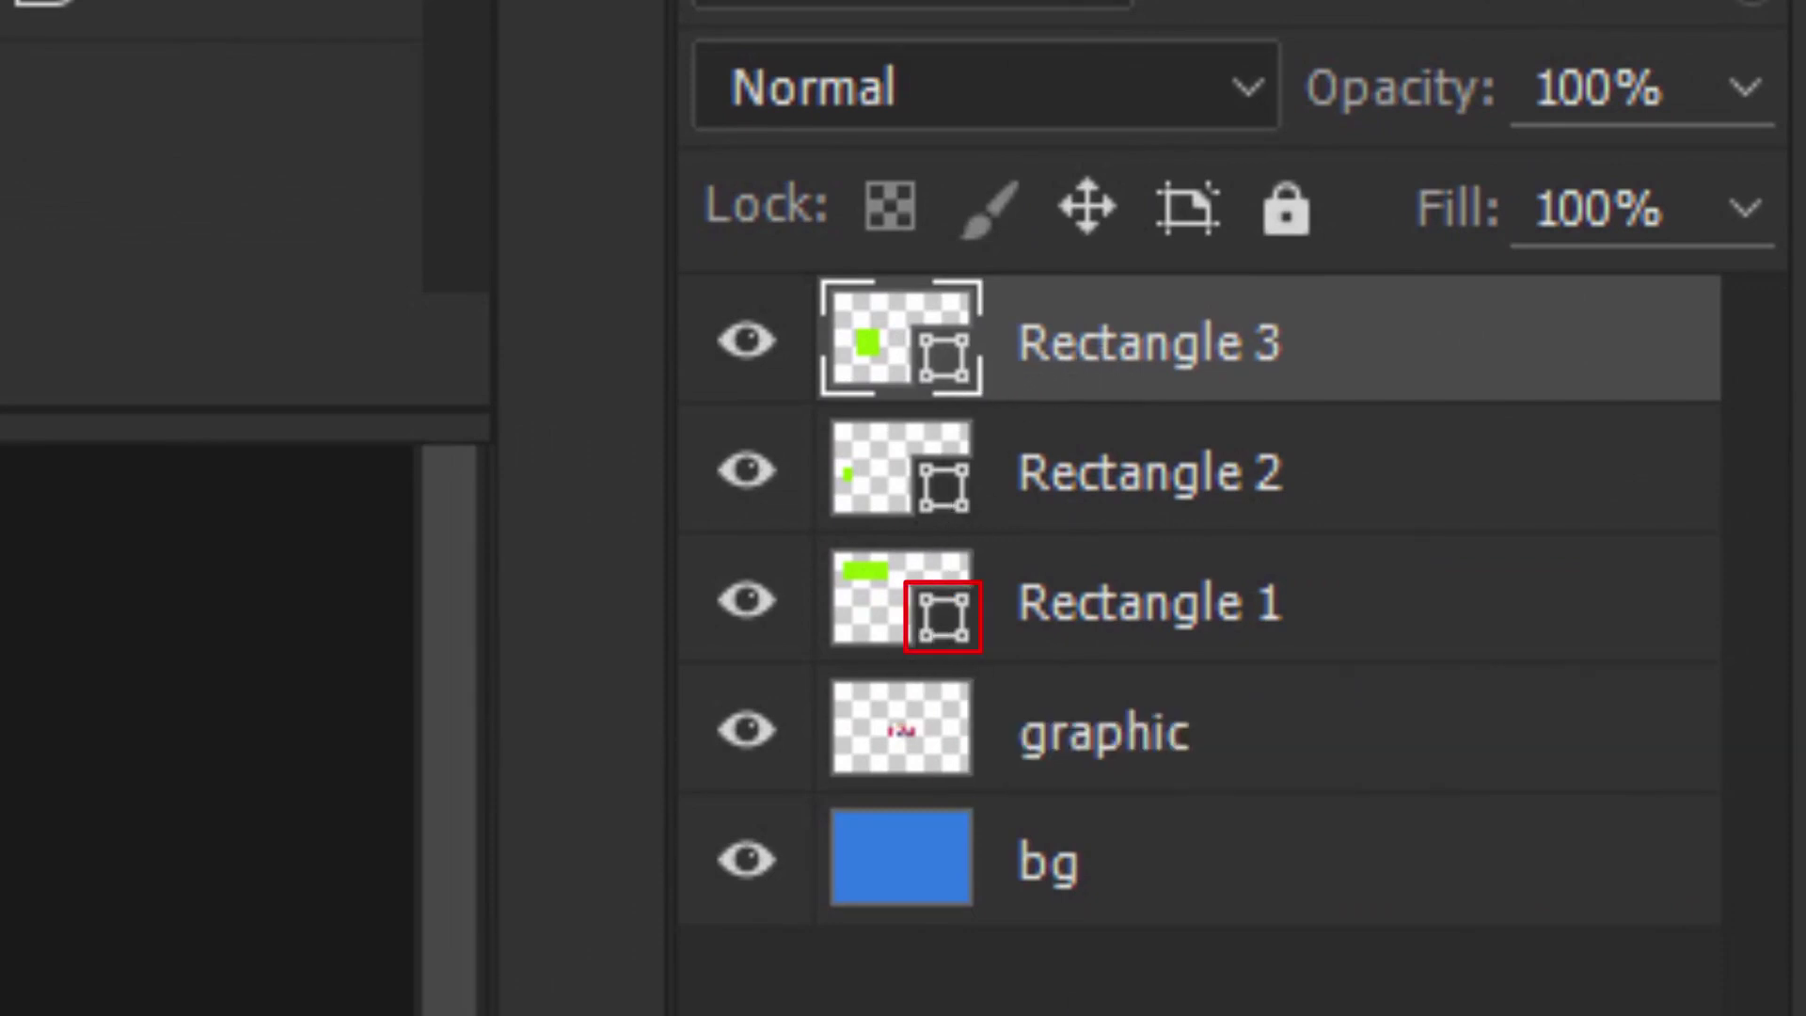
Select the graphic layer, Rectangle 1, then the graphic layer again in the Layers panel
left_click(1218, 711)
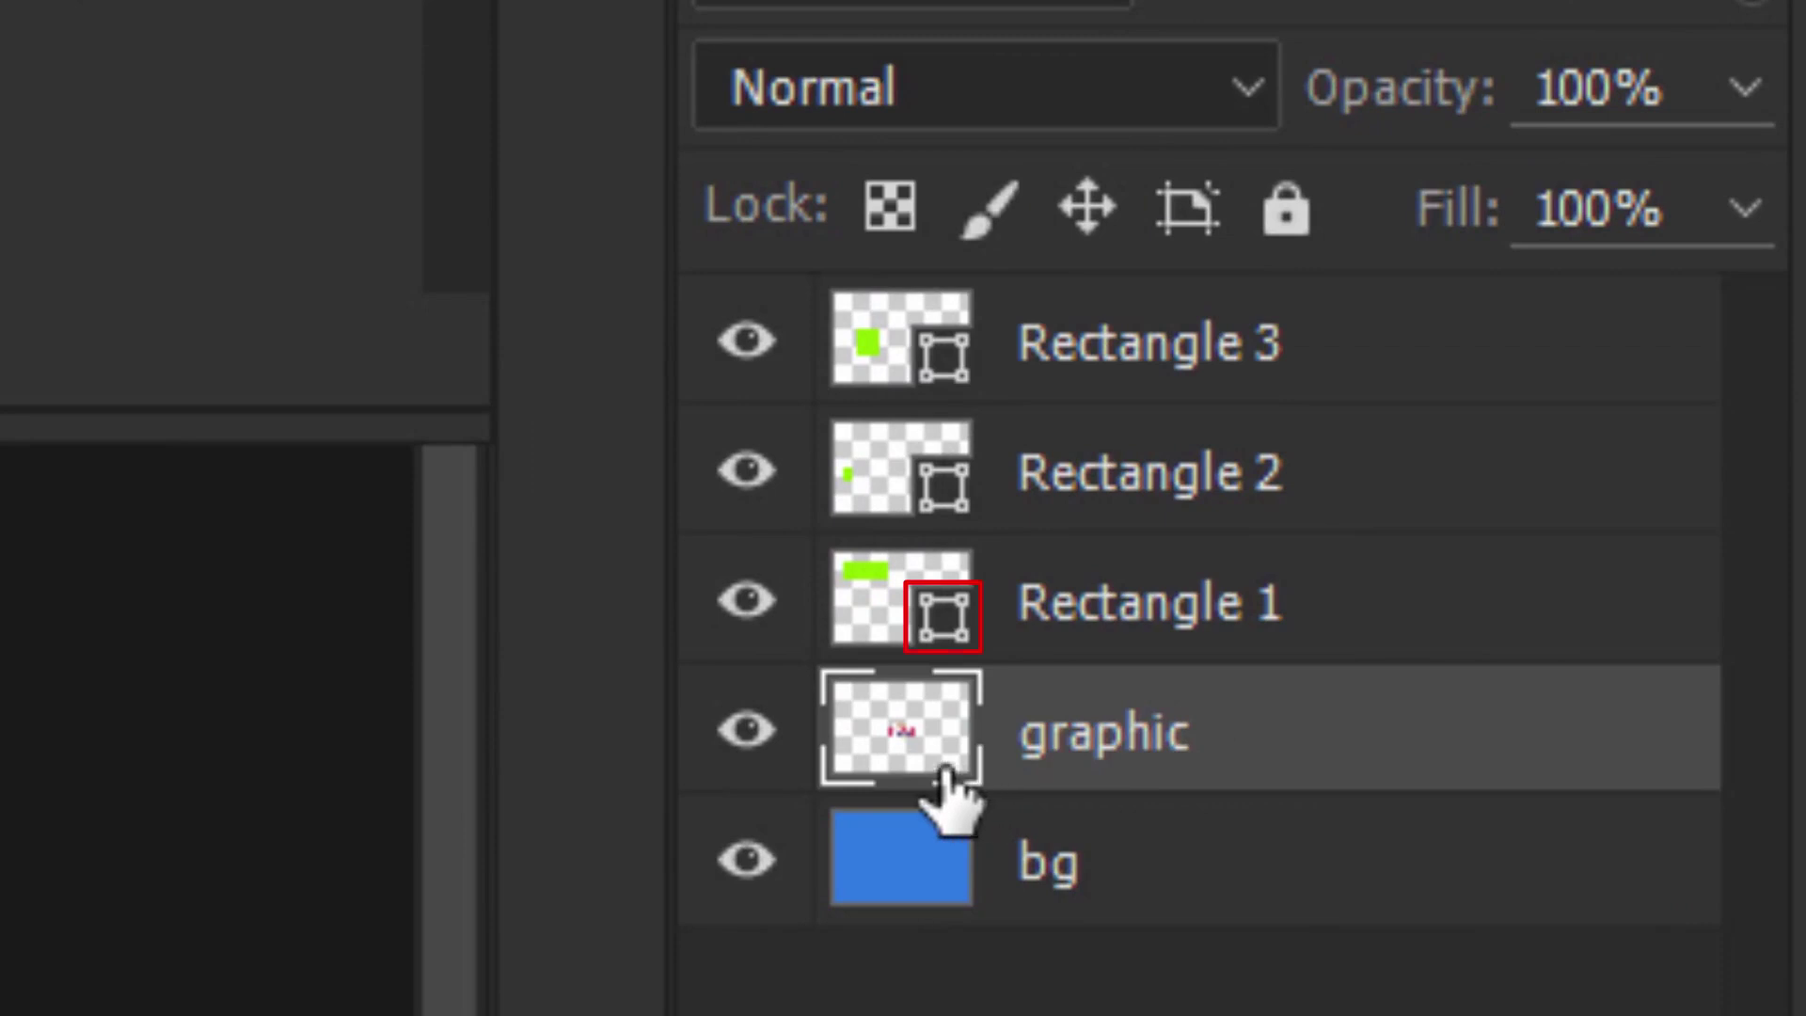
left_click(945, 639)
left_click(1089, 743)
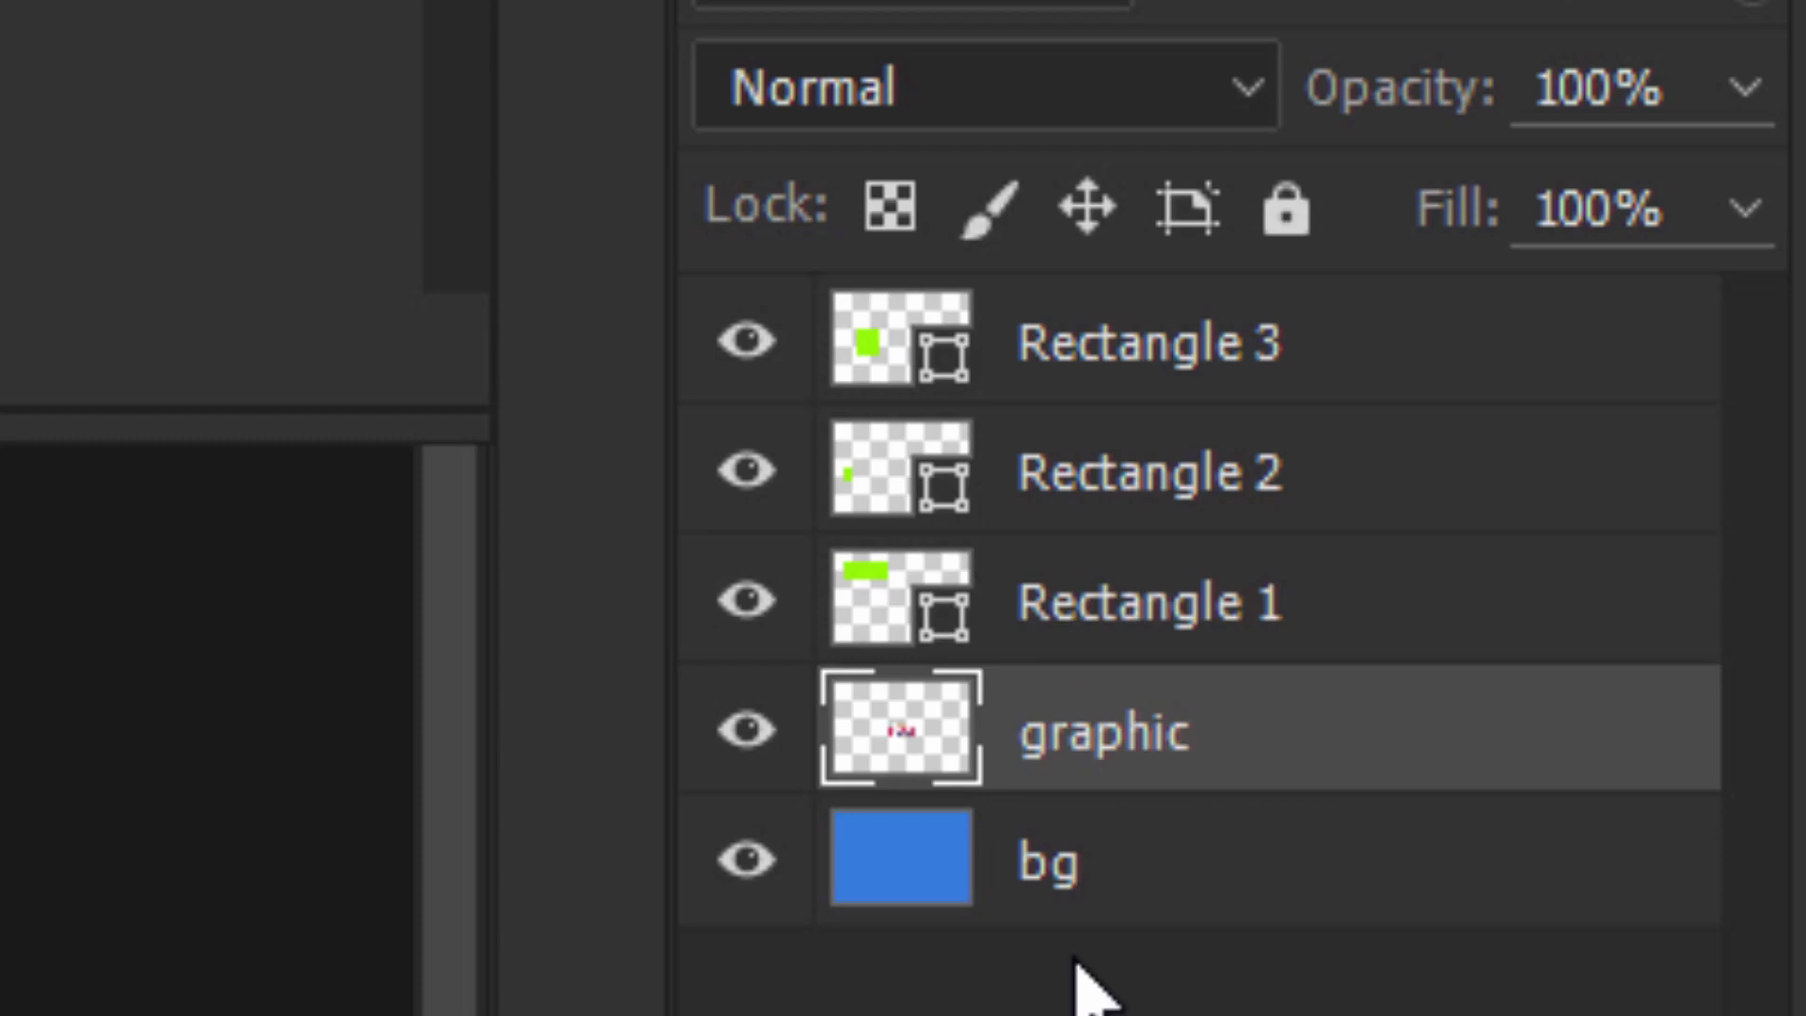
Try erasing Rectangle 1 with the Eraser Tool, cancelling the rasterize prompt so it stays a shape
left_click(1146, 617)
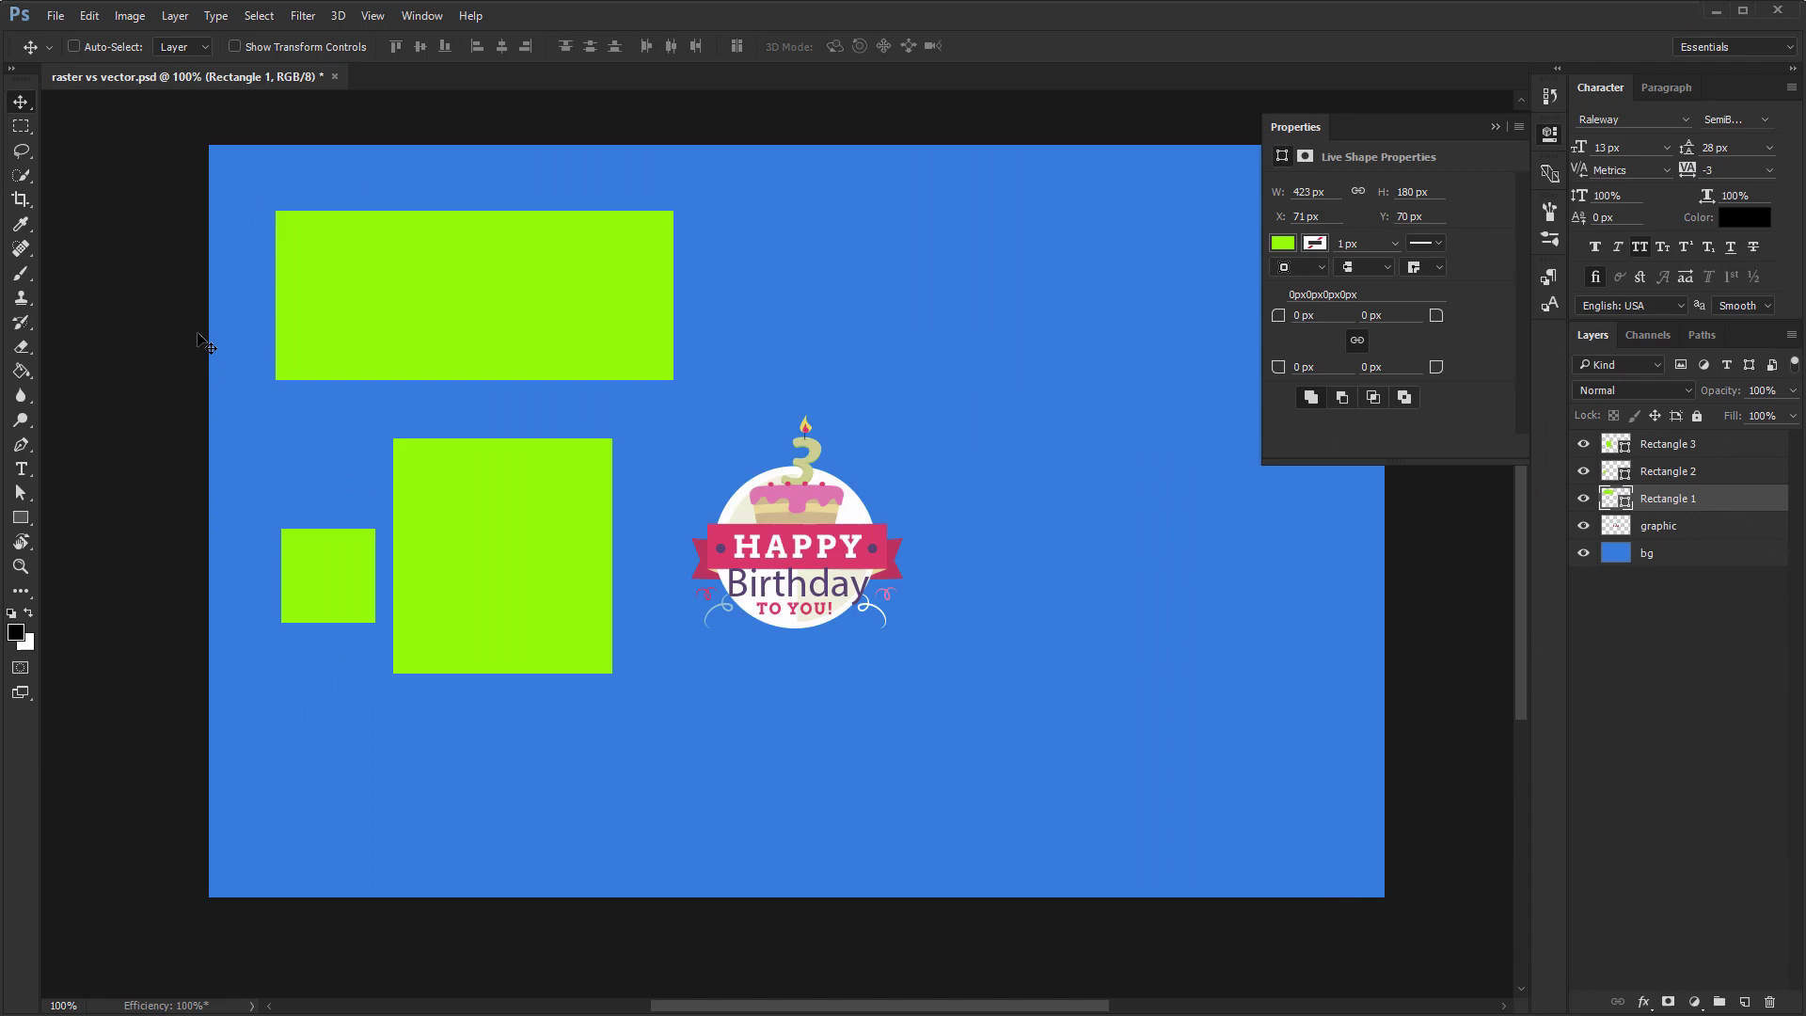
key("e")
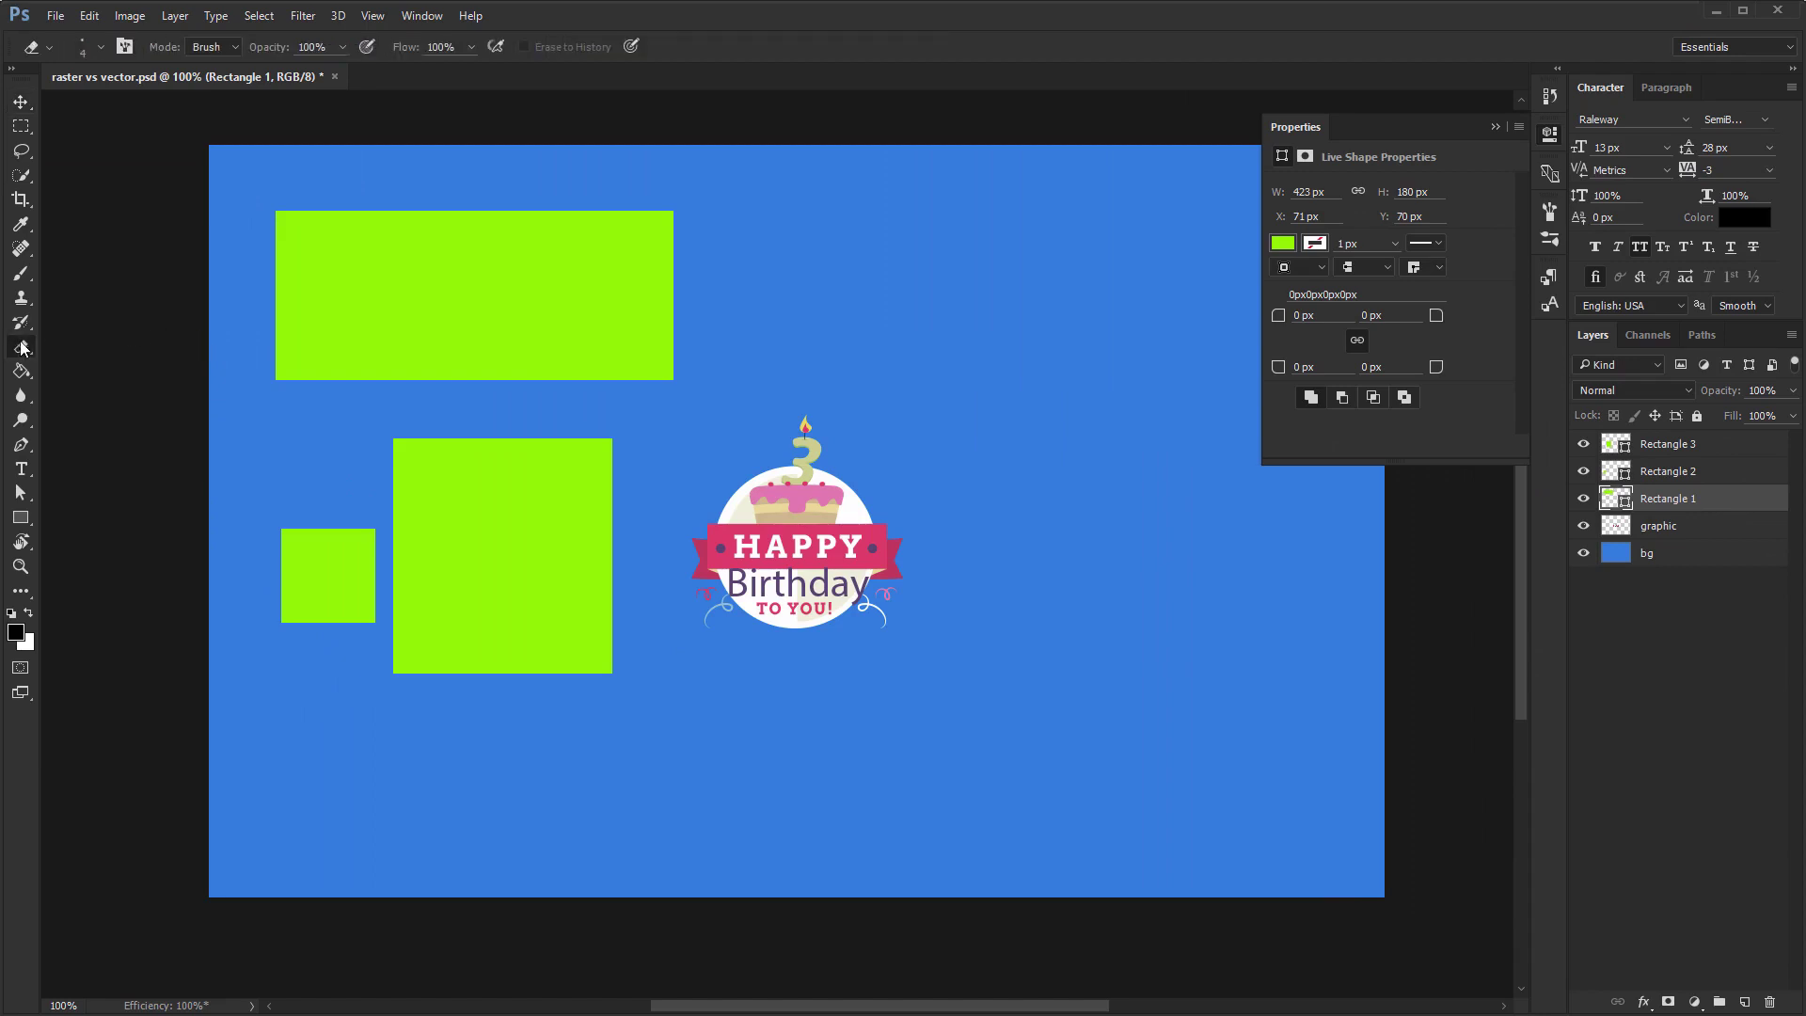
left_click_drag(22, 348, 68, 348)
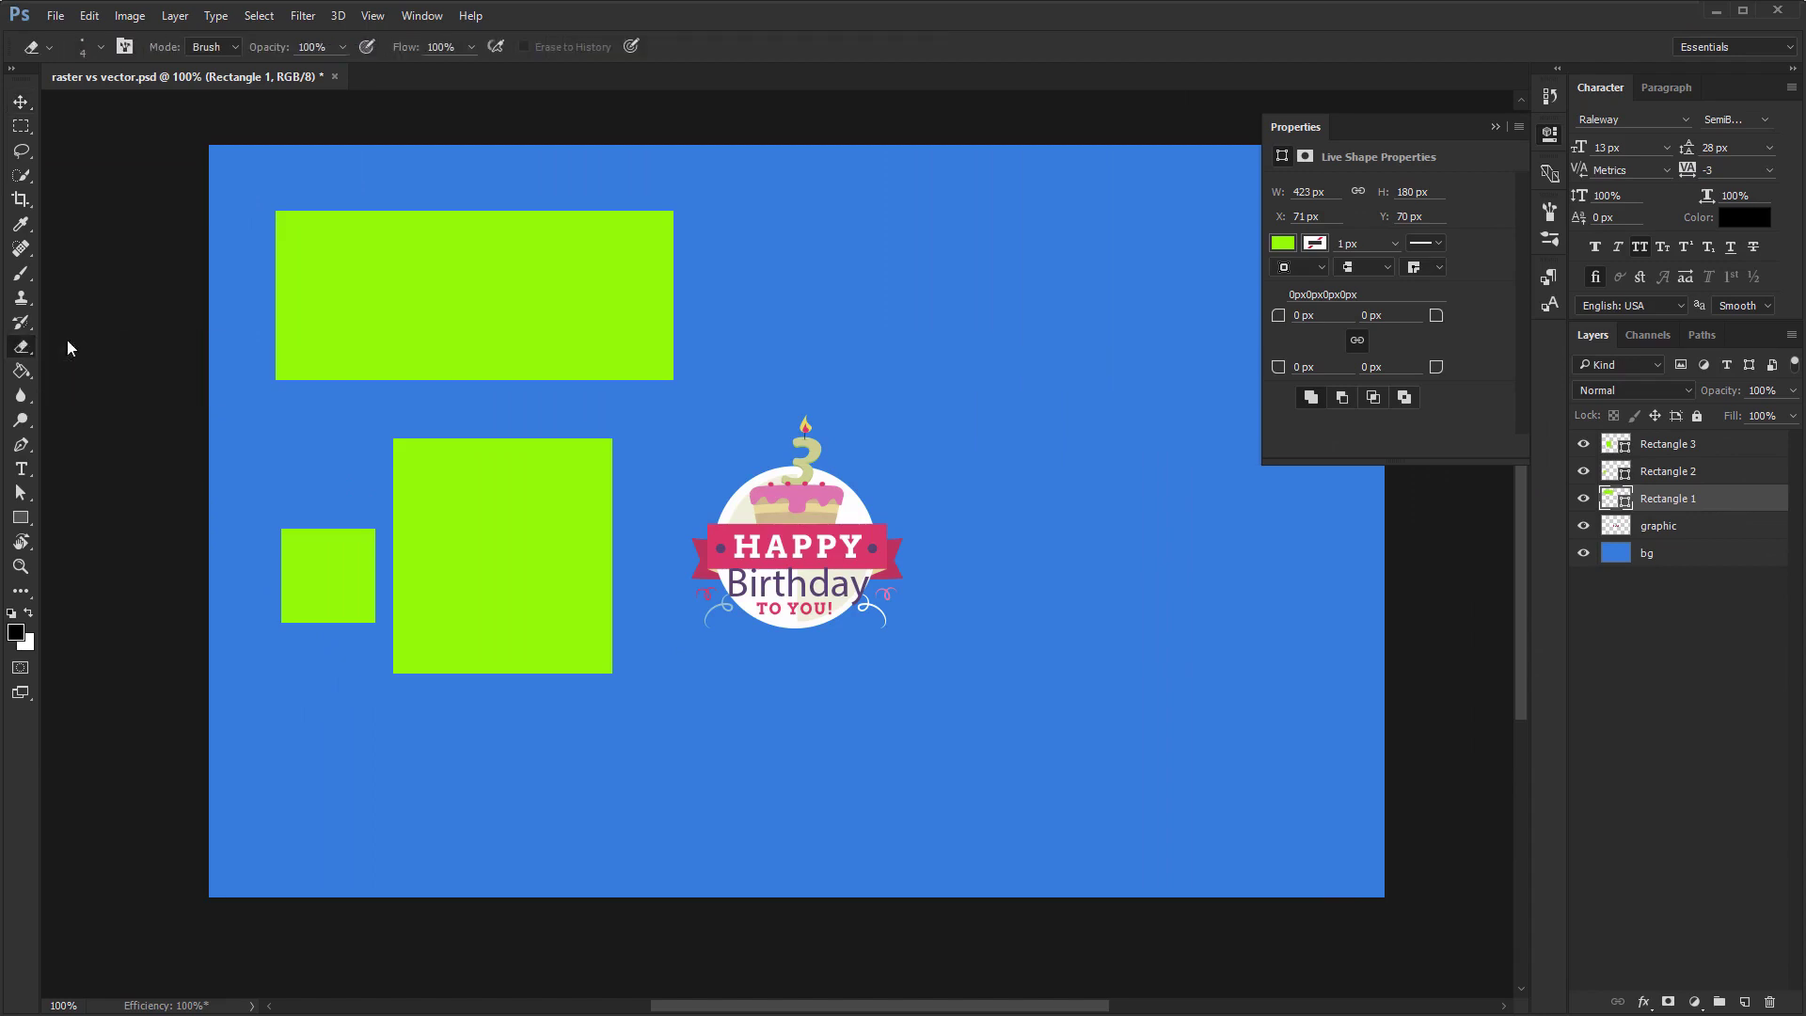
left_click(1583, 498)
left_click(1583, 497)
left_click(405, 417)
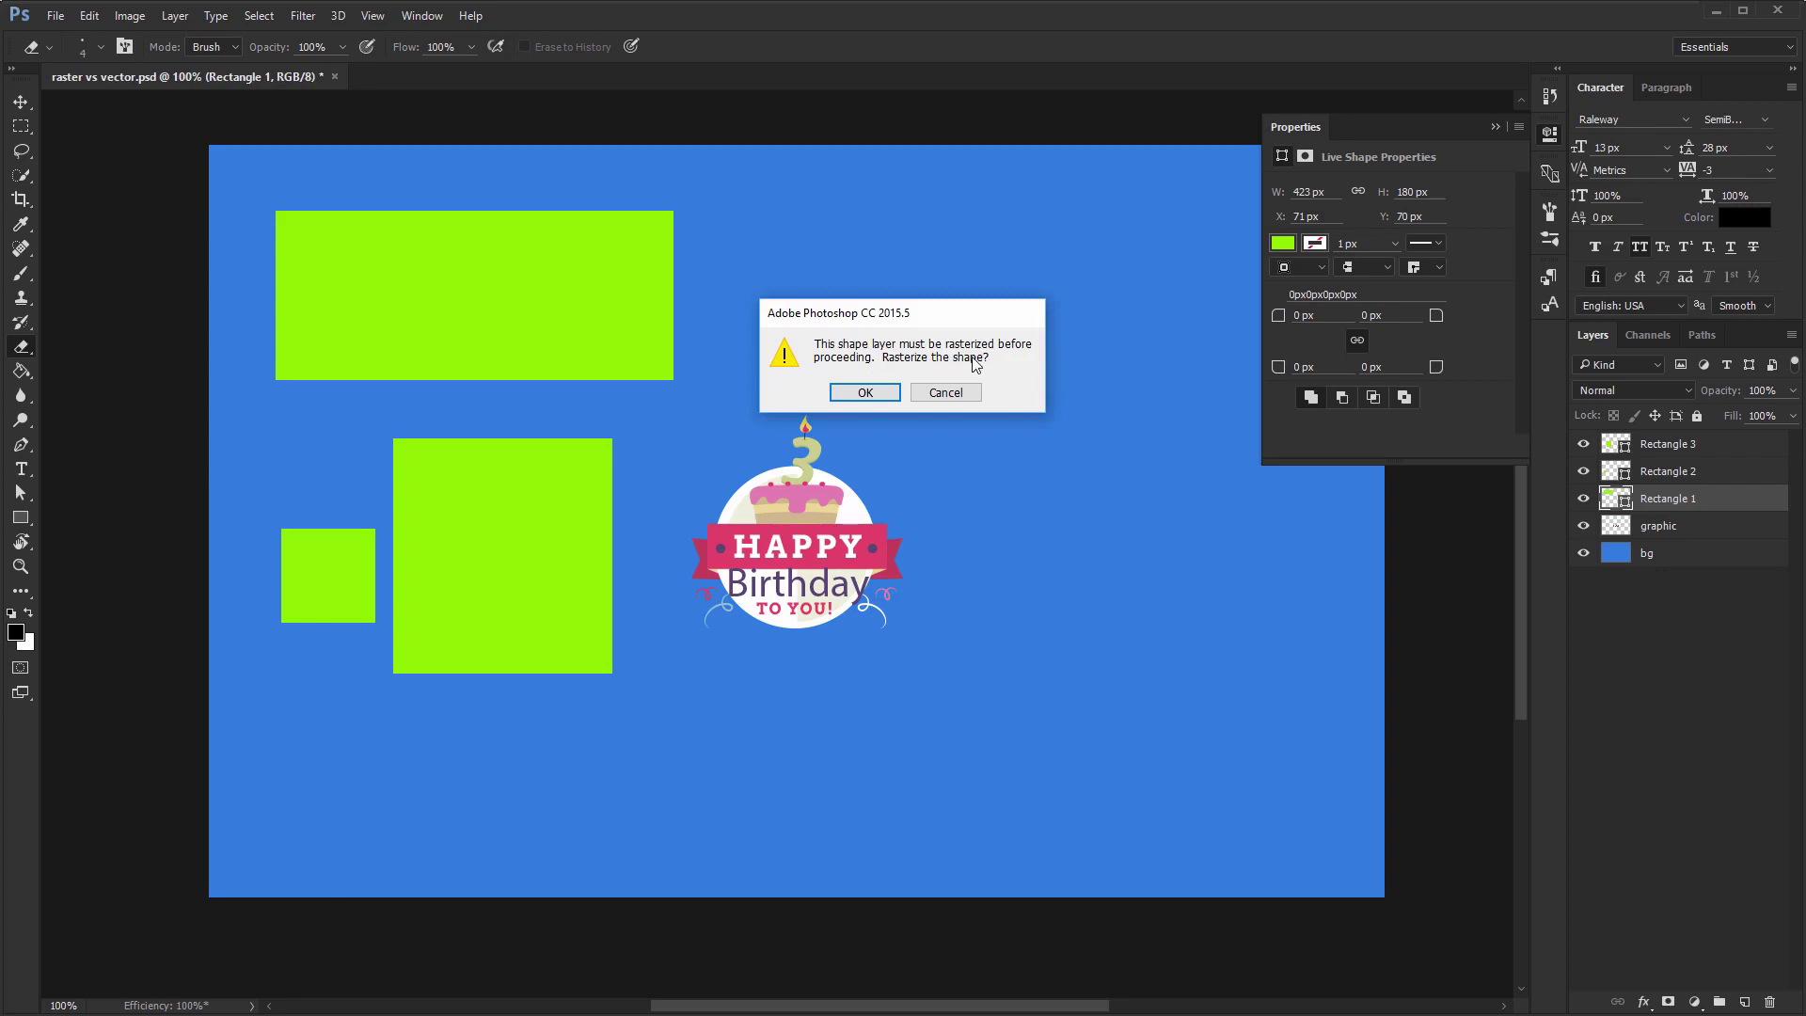
left_click(960, 394)
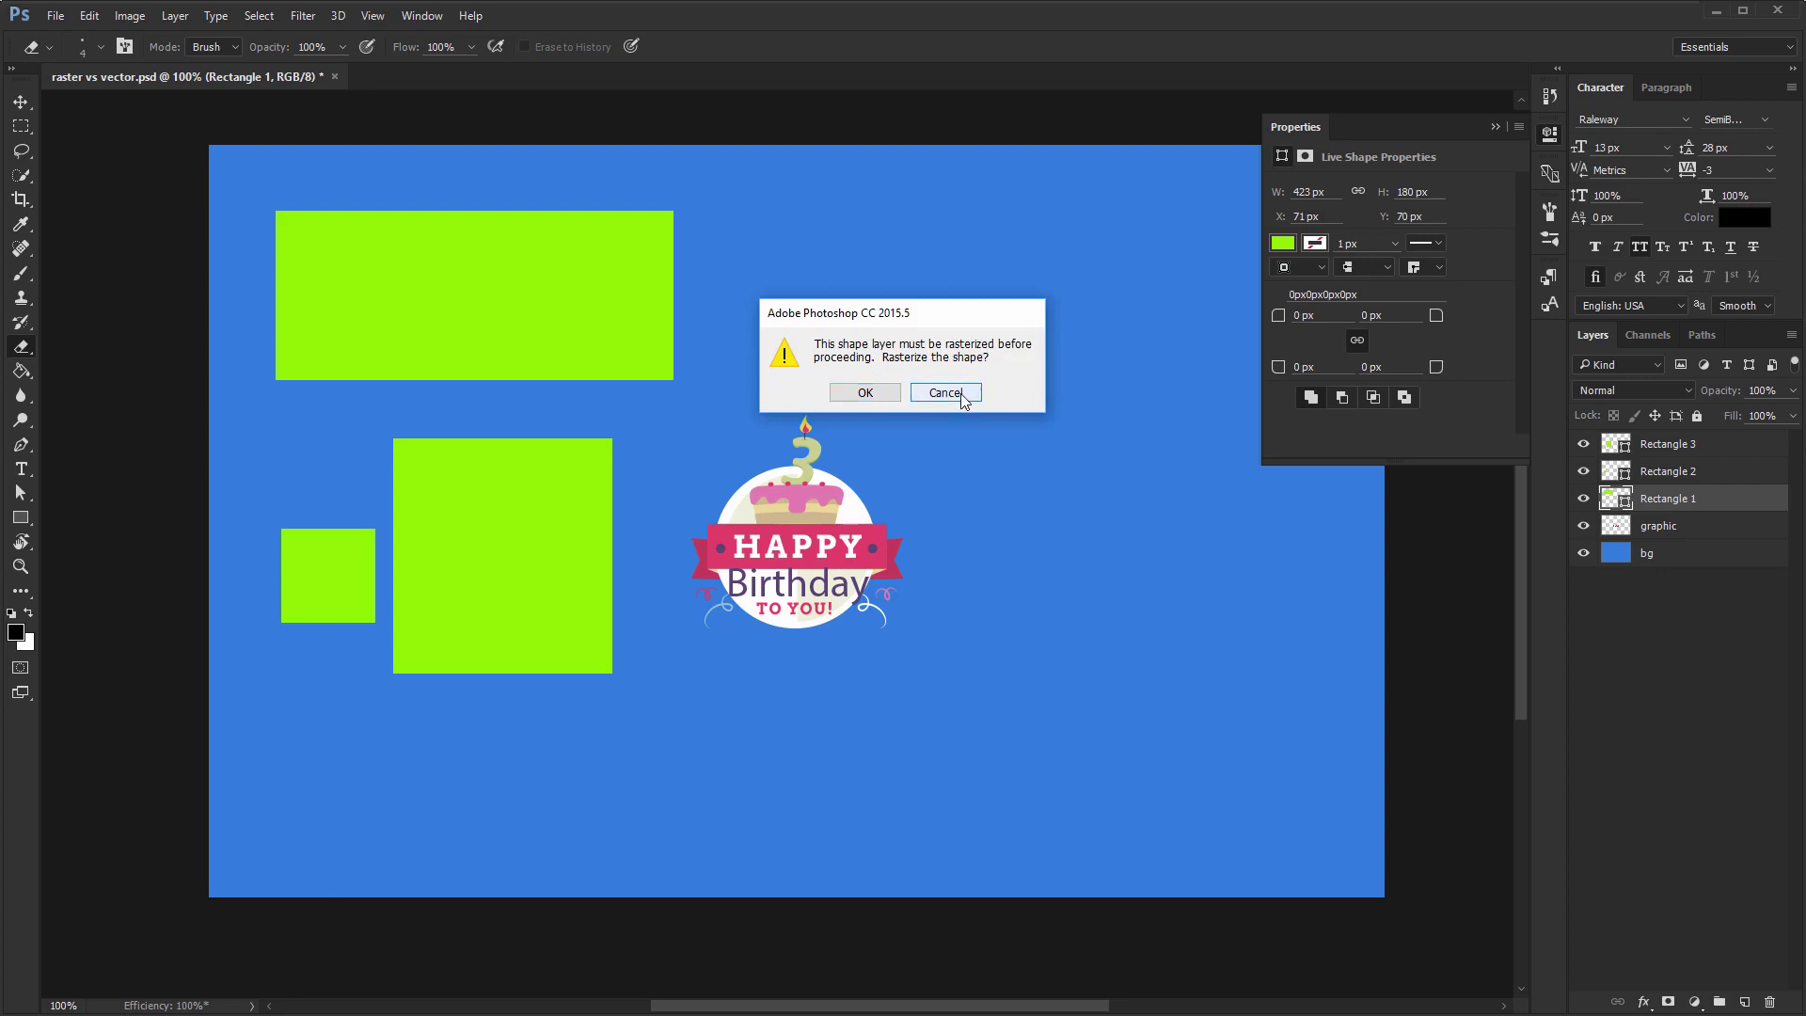
Rasterize Rectangle 1, erase a zigzag through it and paint a thick black brush stroke over it
right_click(1719, 503)
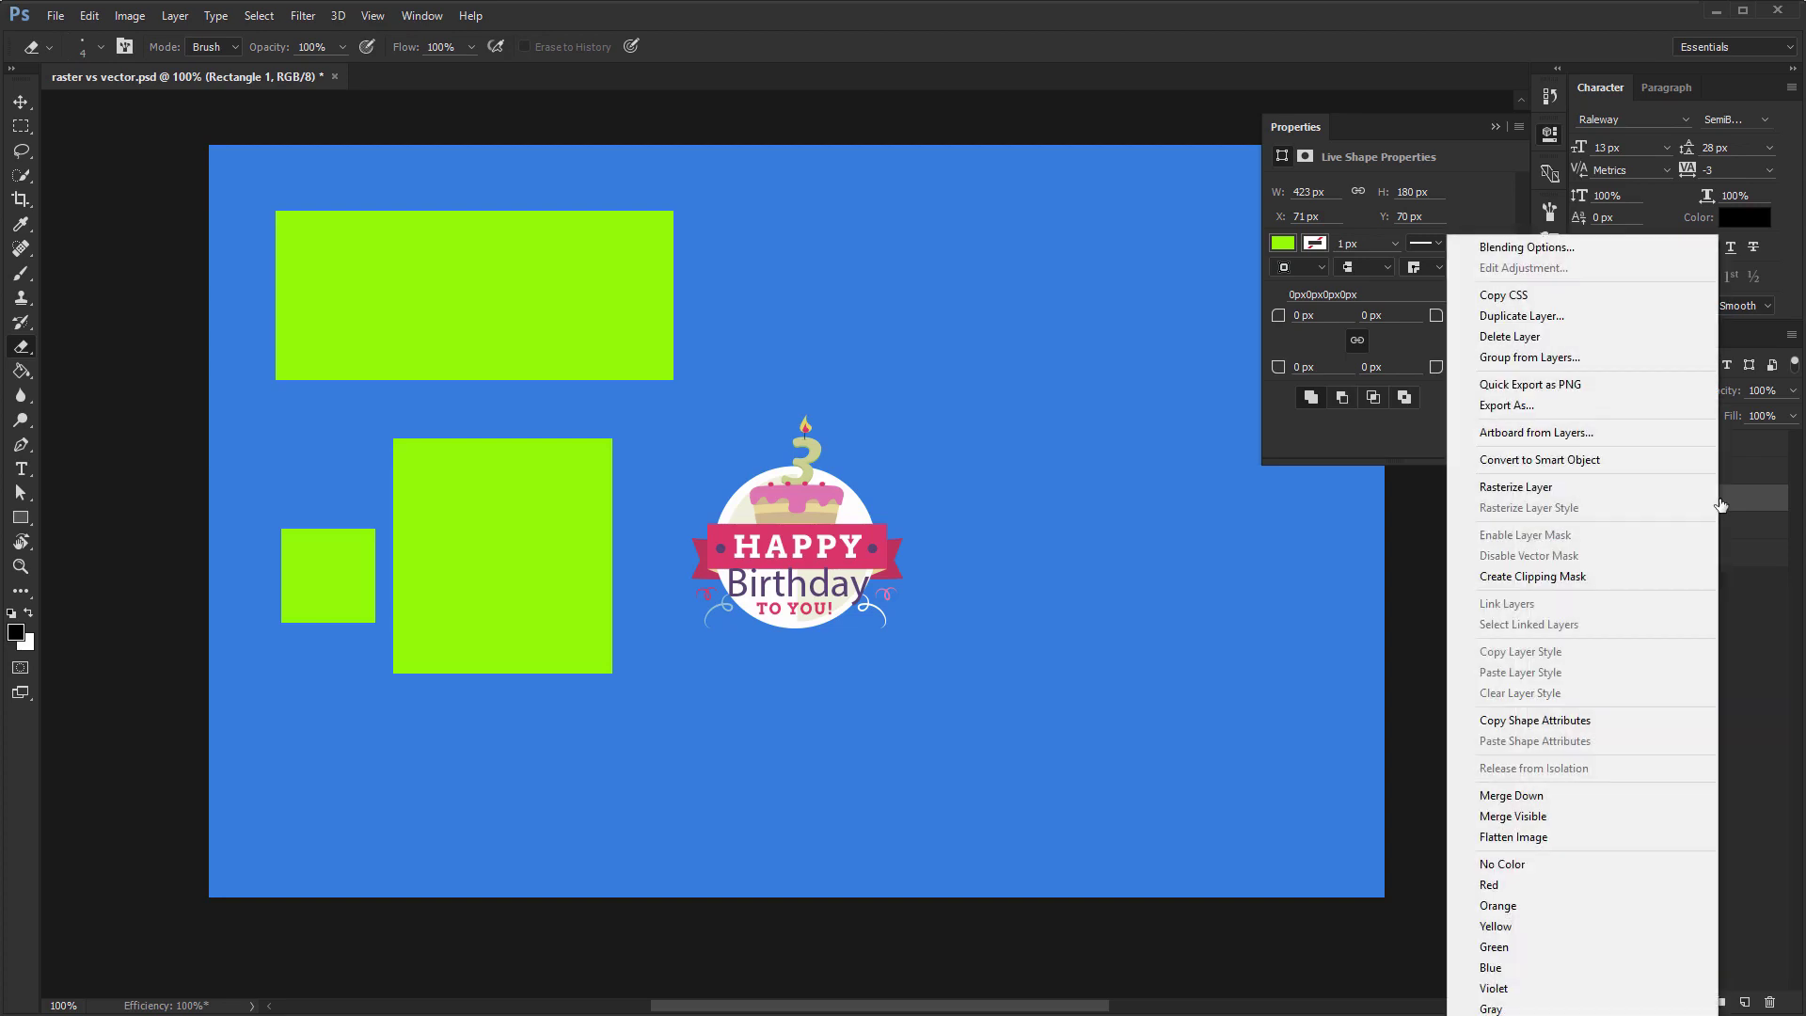
left_click(1520, 493)
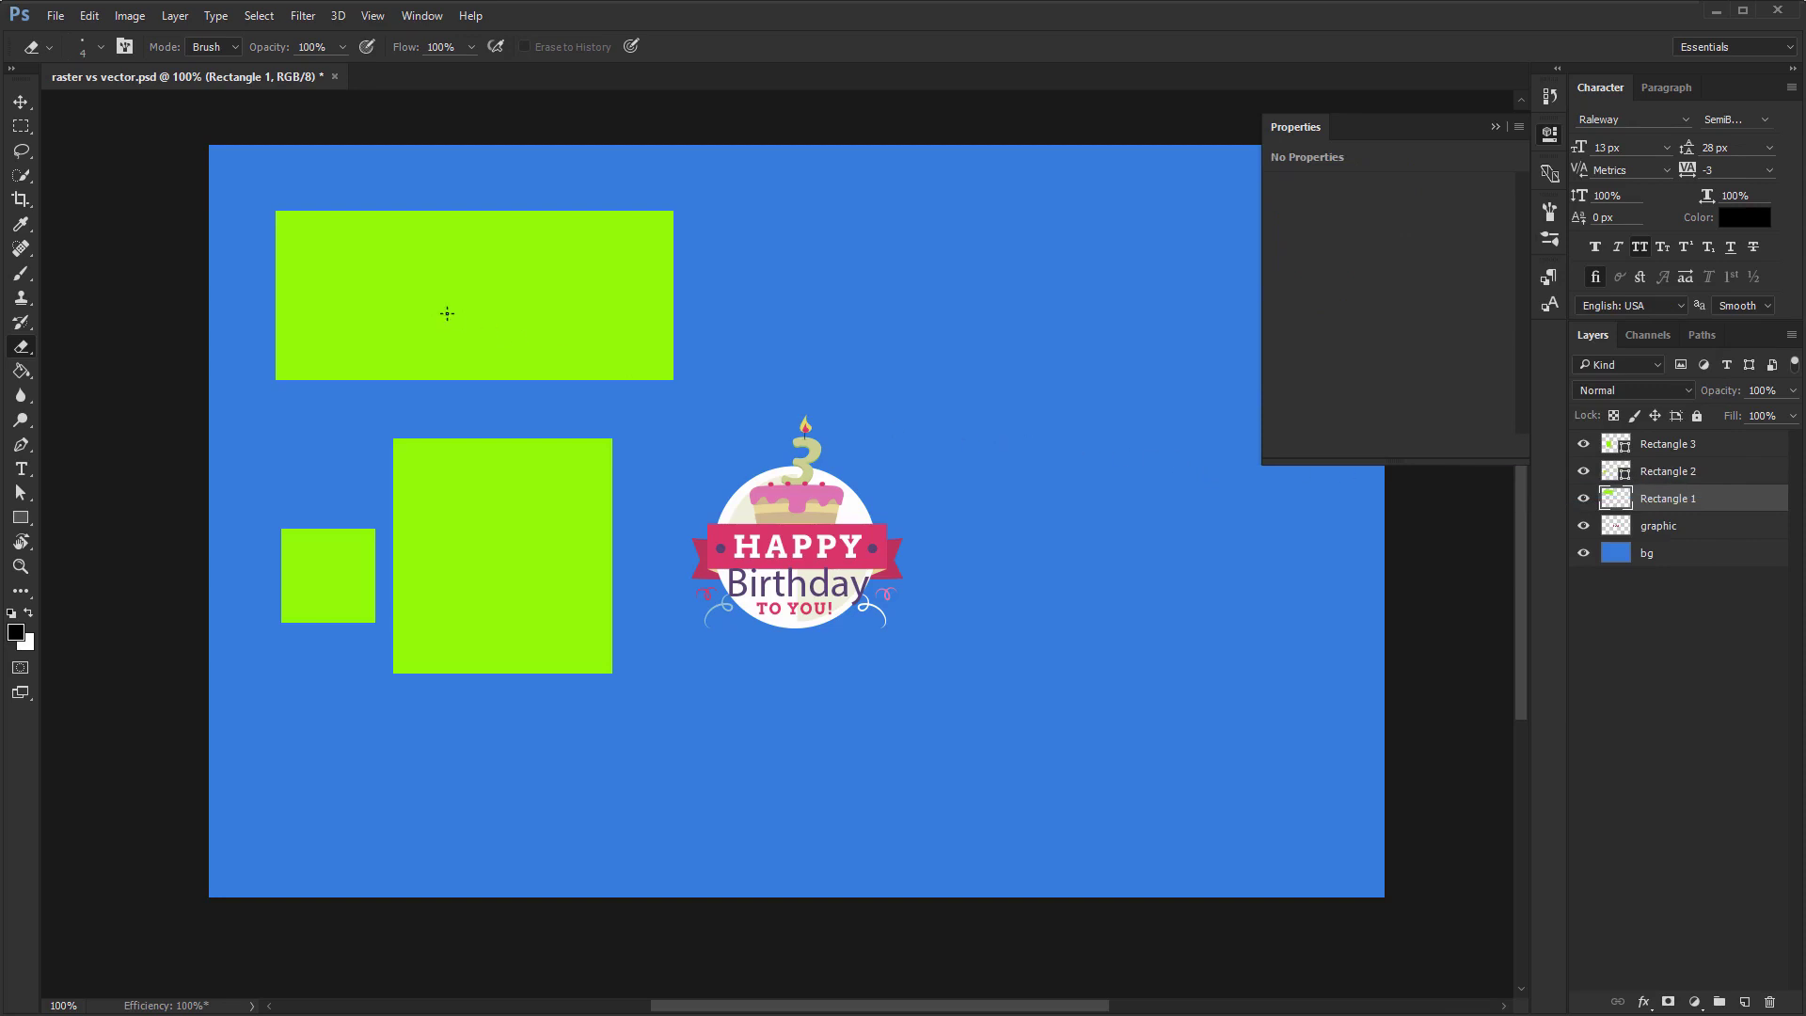
mouse_move(447, 313)
left_mouse_down()
mouse_move(565, 308)
mouse_move(398, 363)
left_mouse_up()
key("b")
mouse_move(346, 262)
left_mouse_down()
mouse_move(602, 315)
mouse_move(644, 346)
left_mouse_up()
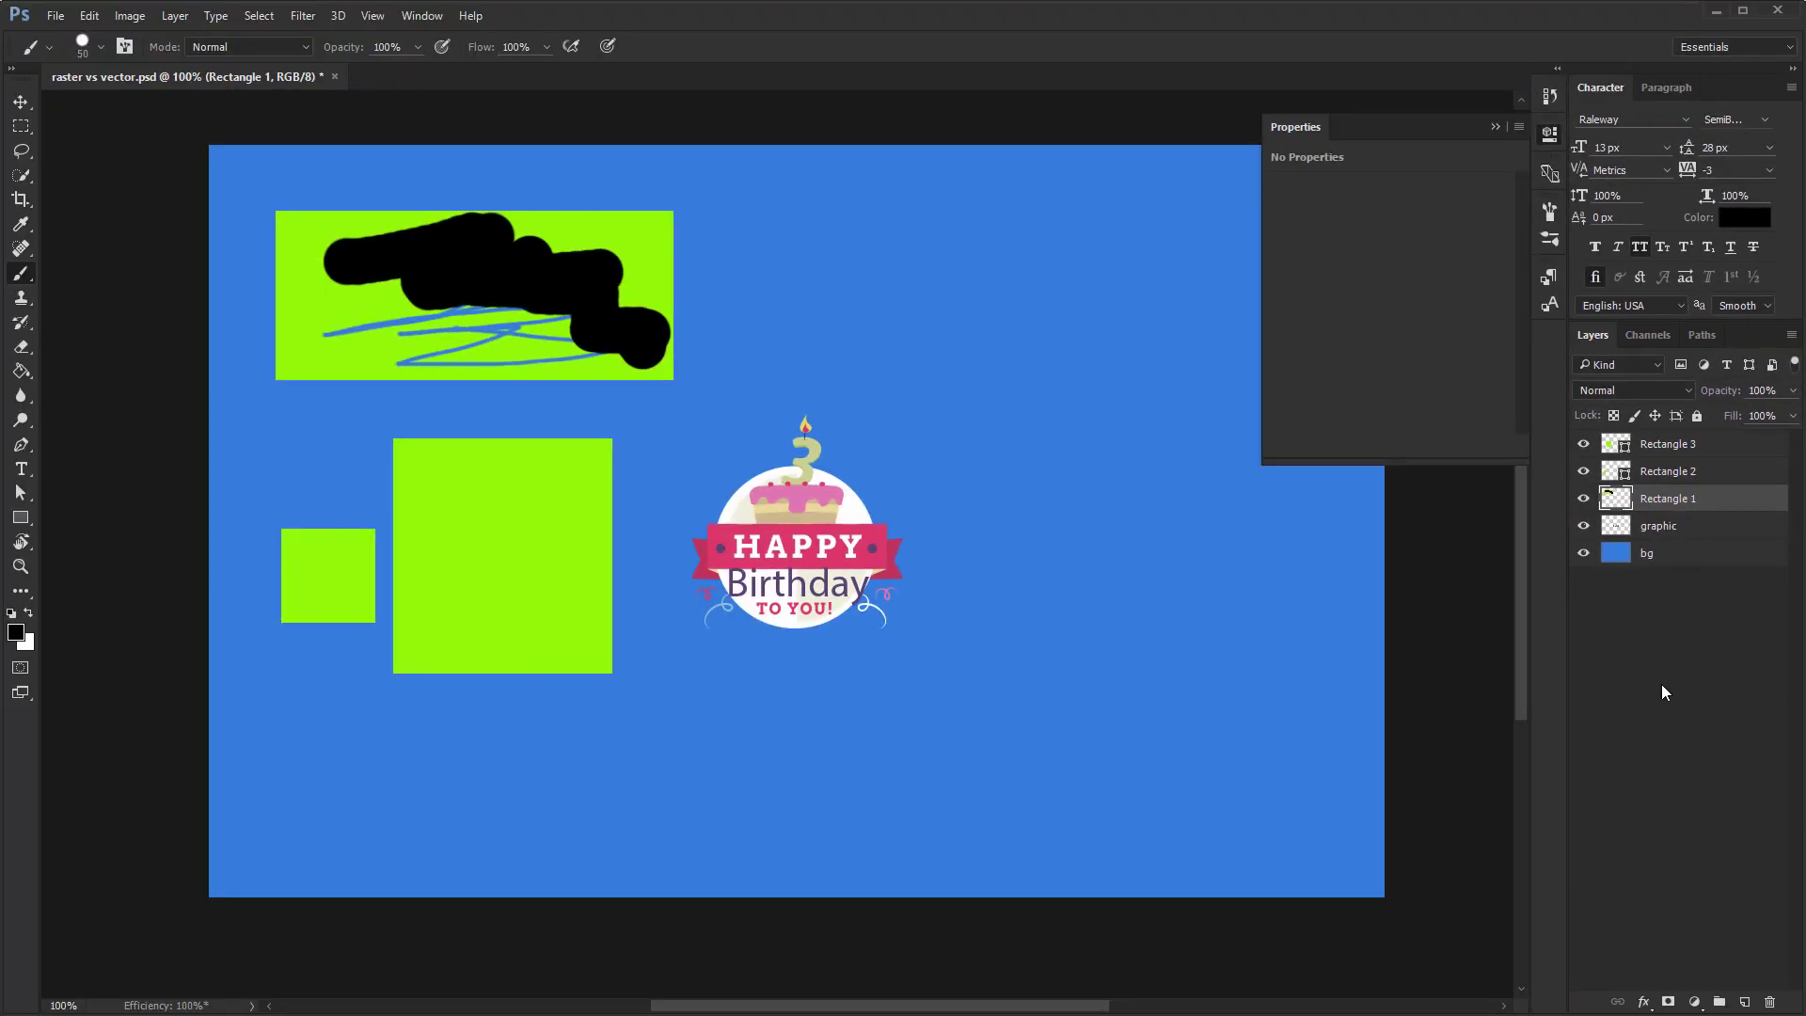
key("v")
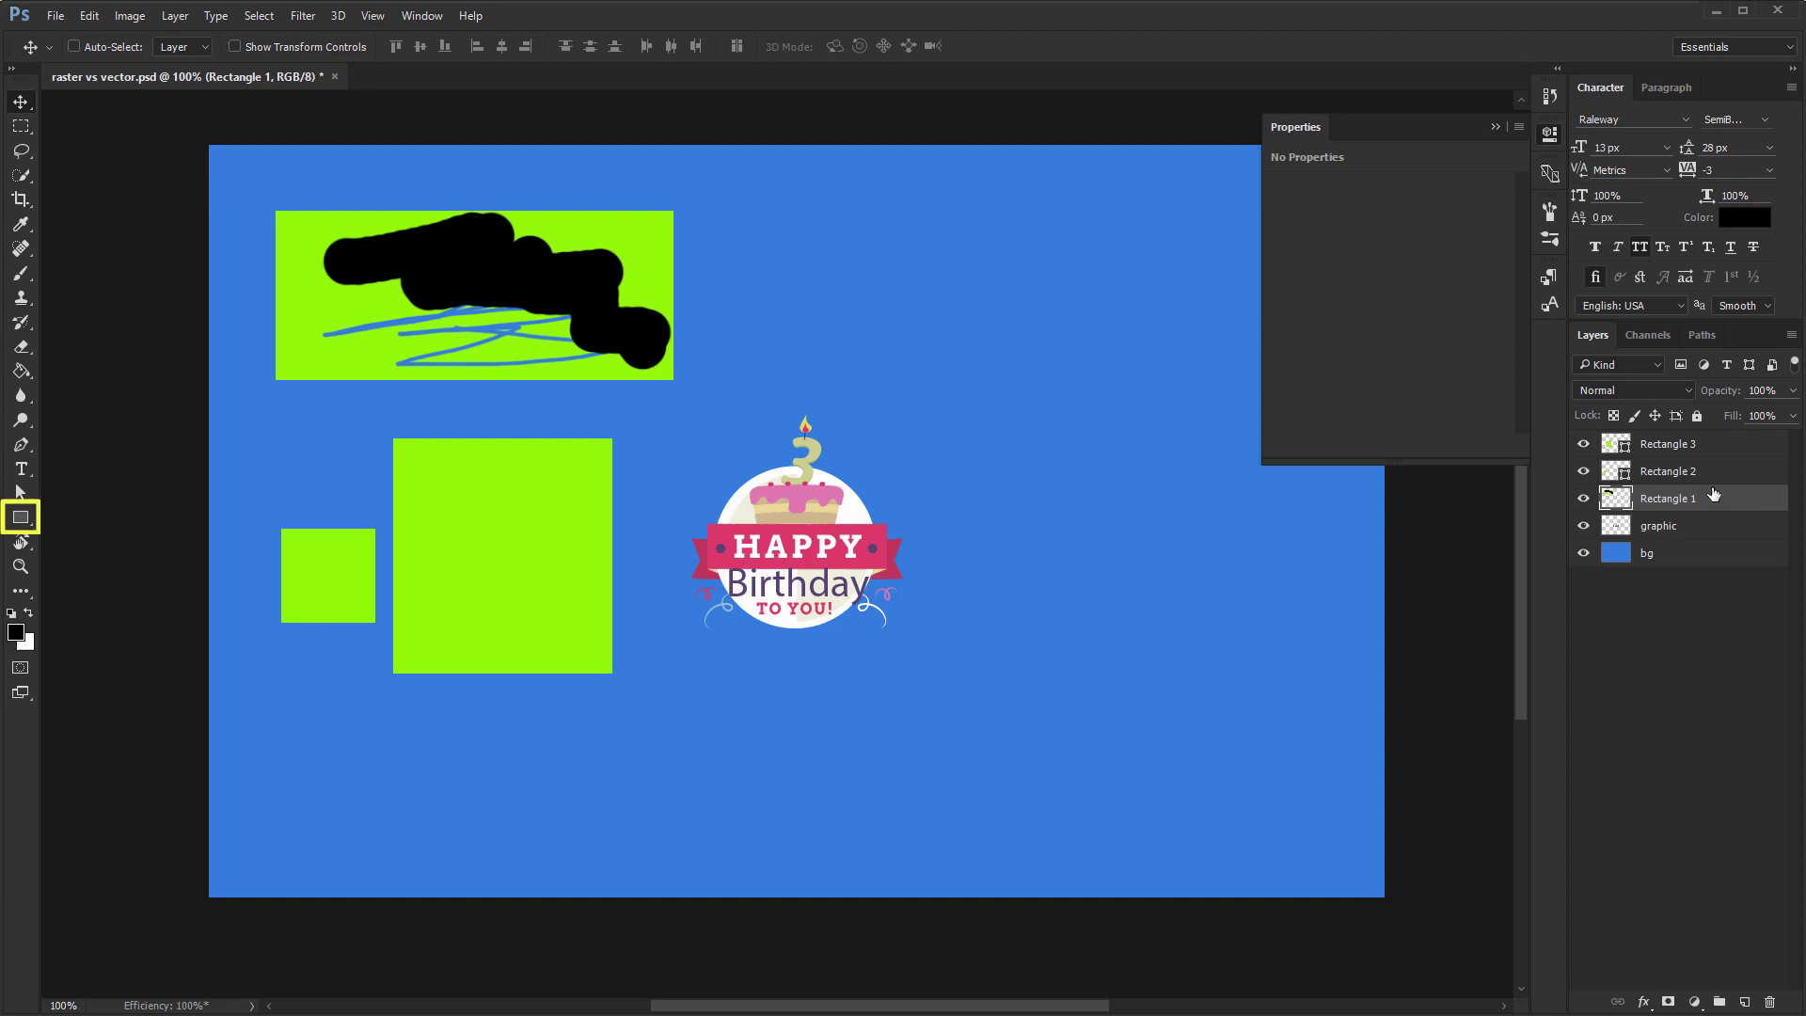
Delete the Rectangle 1 and Rectangle 3 layers, keeping only the square
key("Delete")
left_click(1684, 443)
key("Delete")
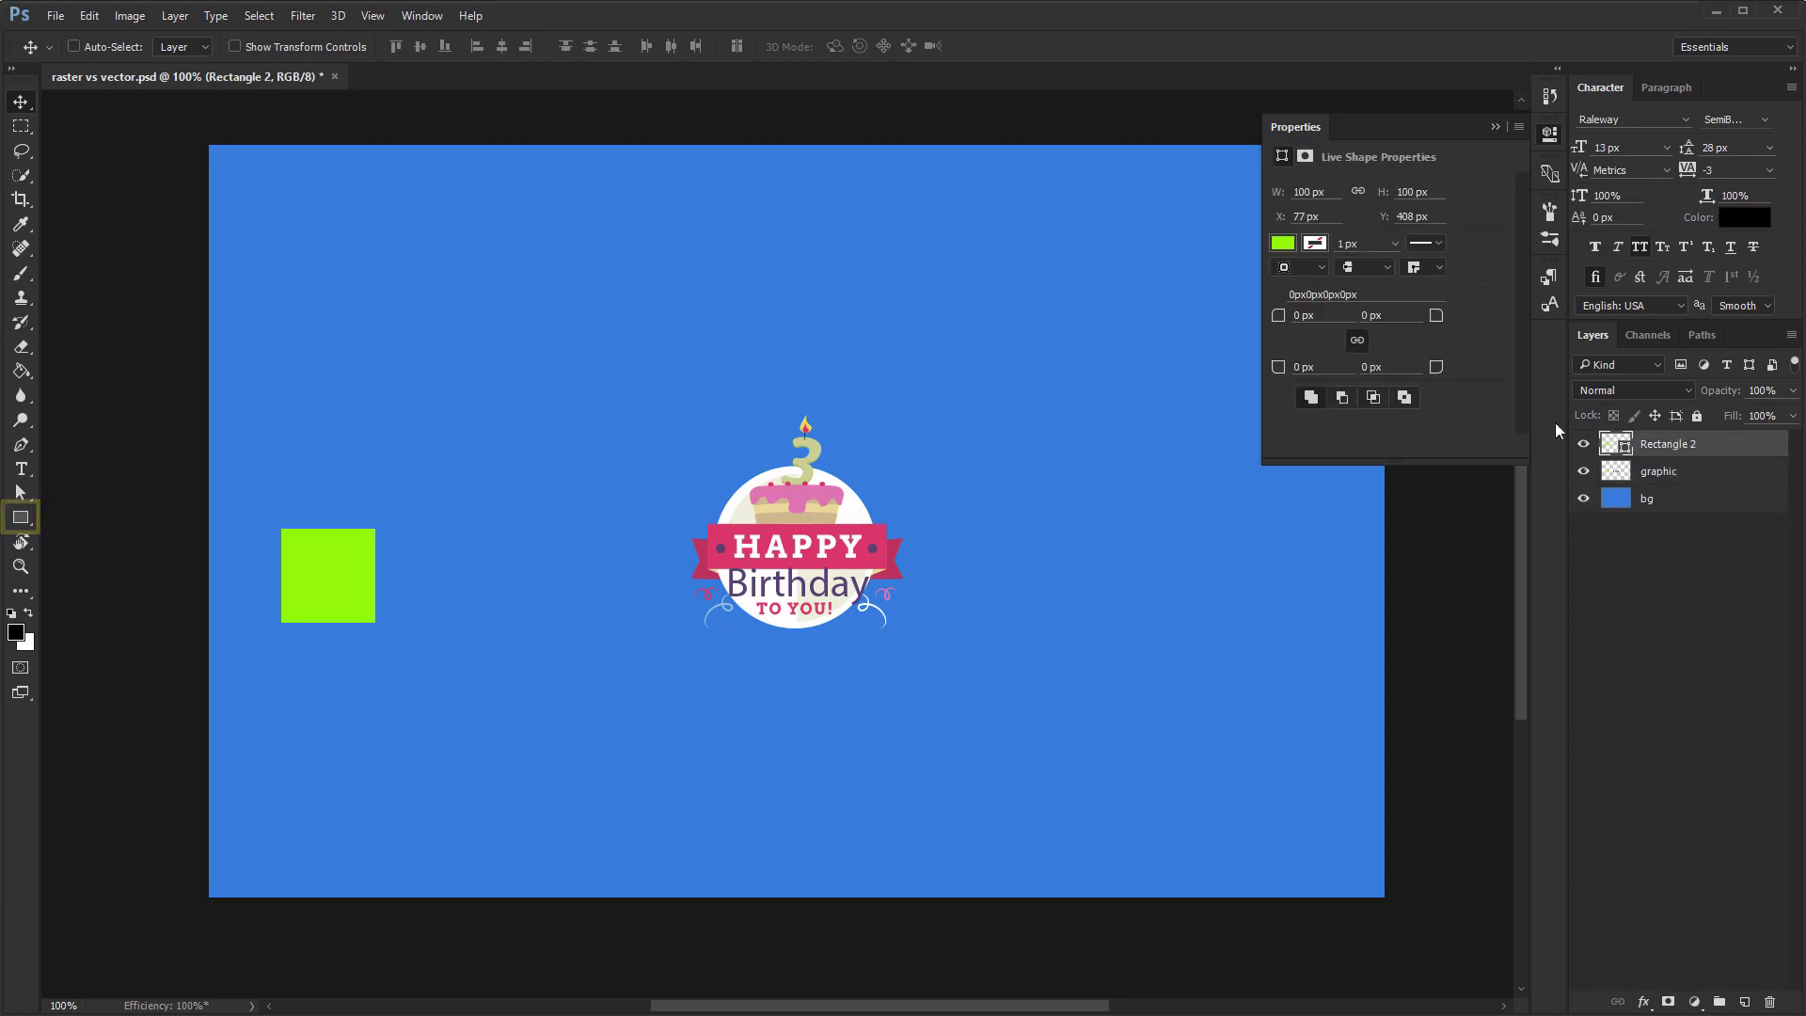
With the Rectangle Tool, inspect the Shape mode and stroke colour options in the options bar
key("u")
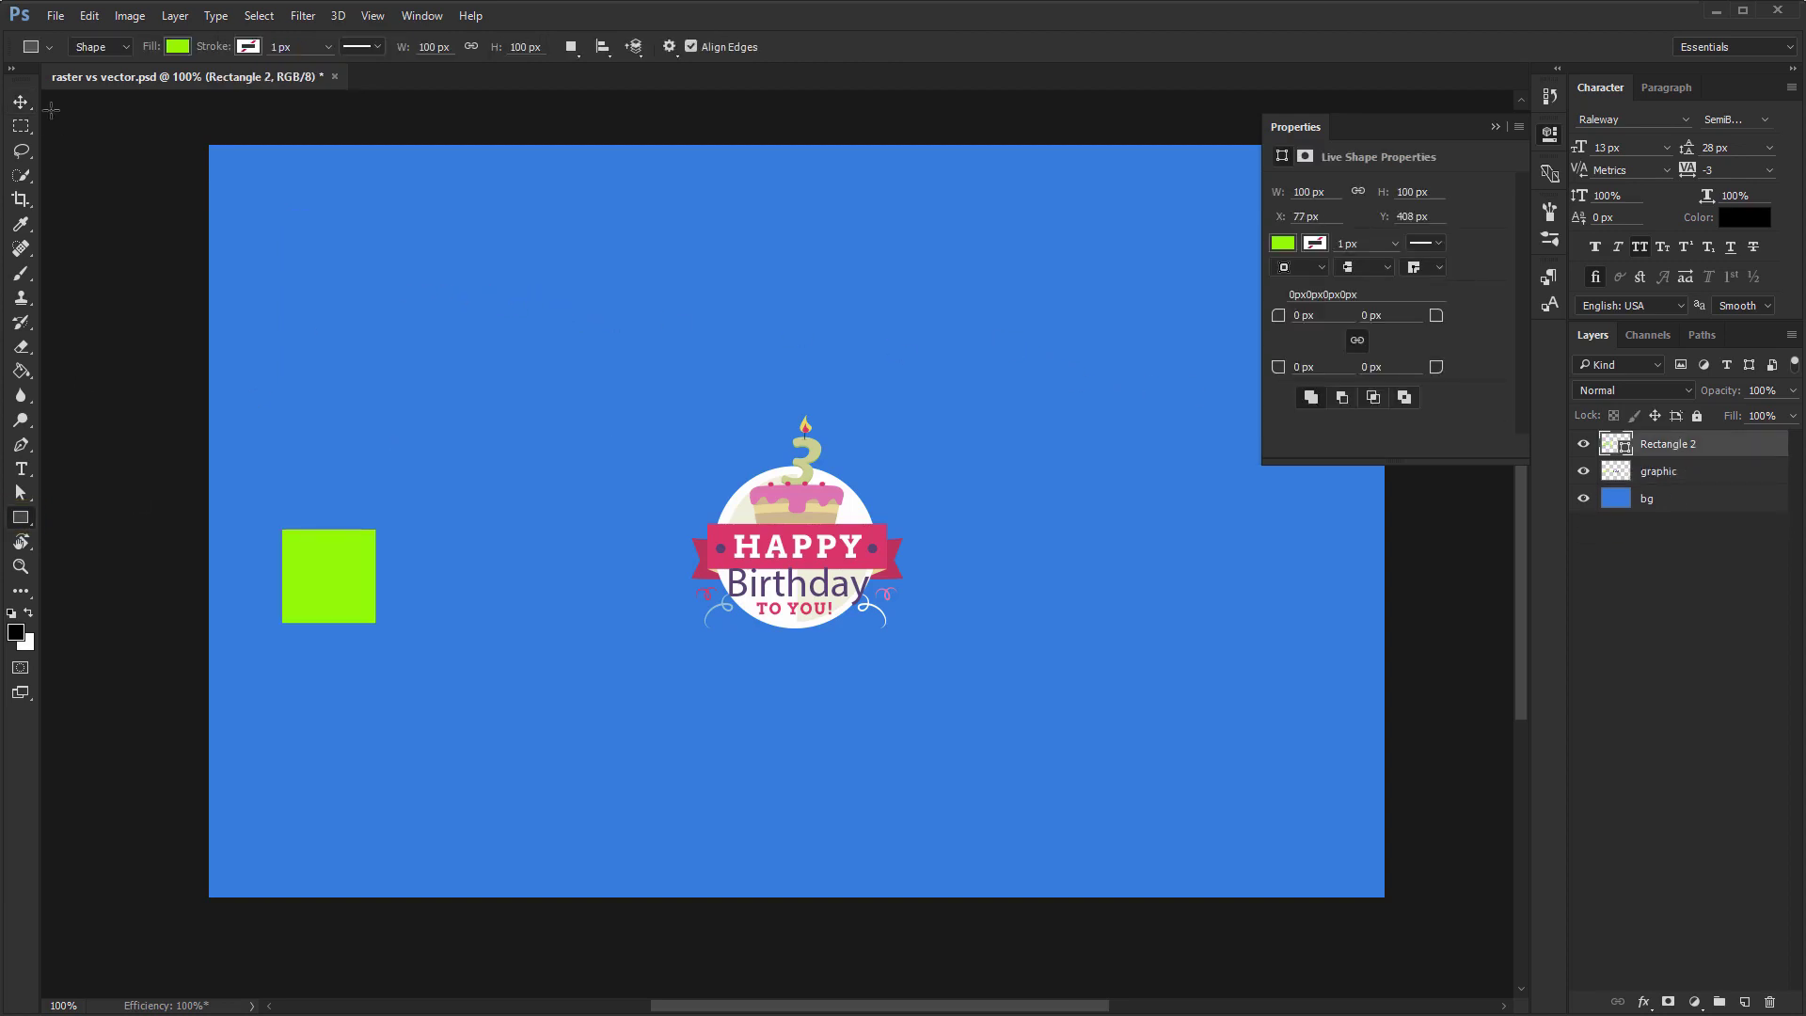
left_click(96, 46)
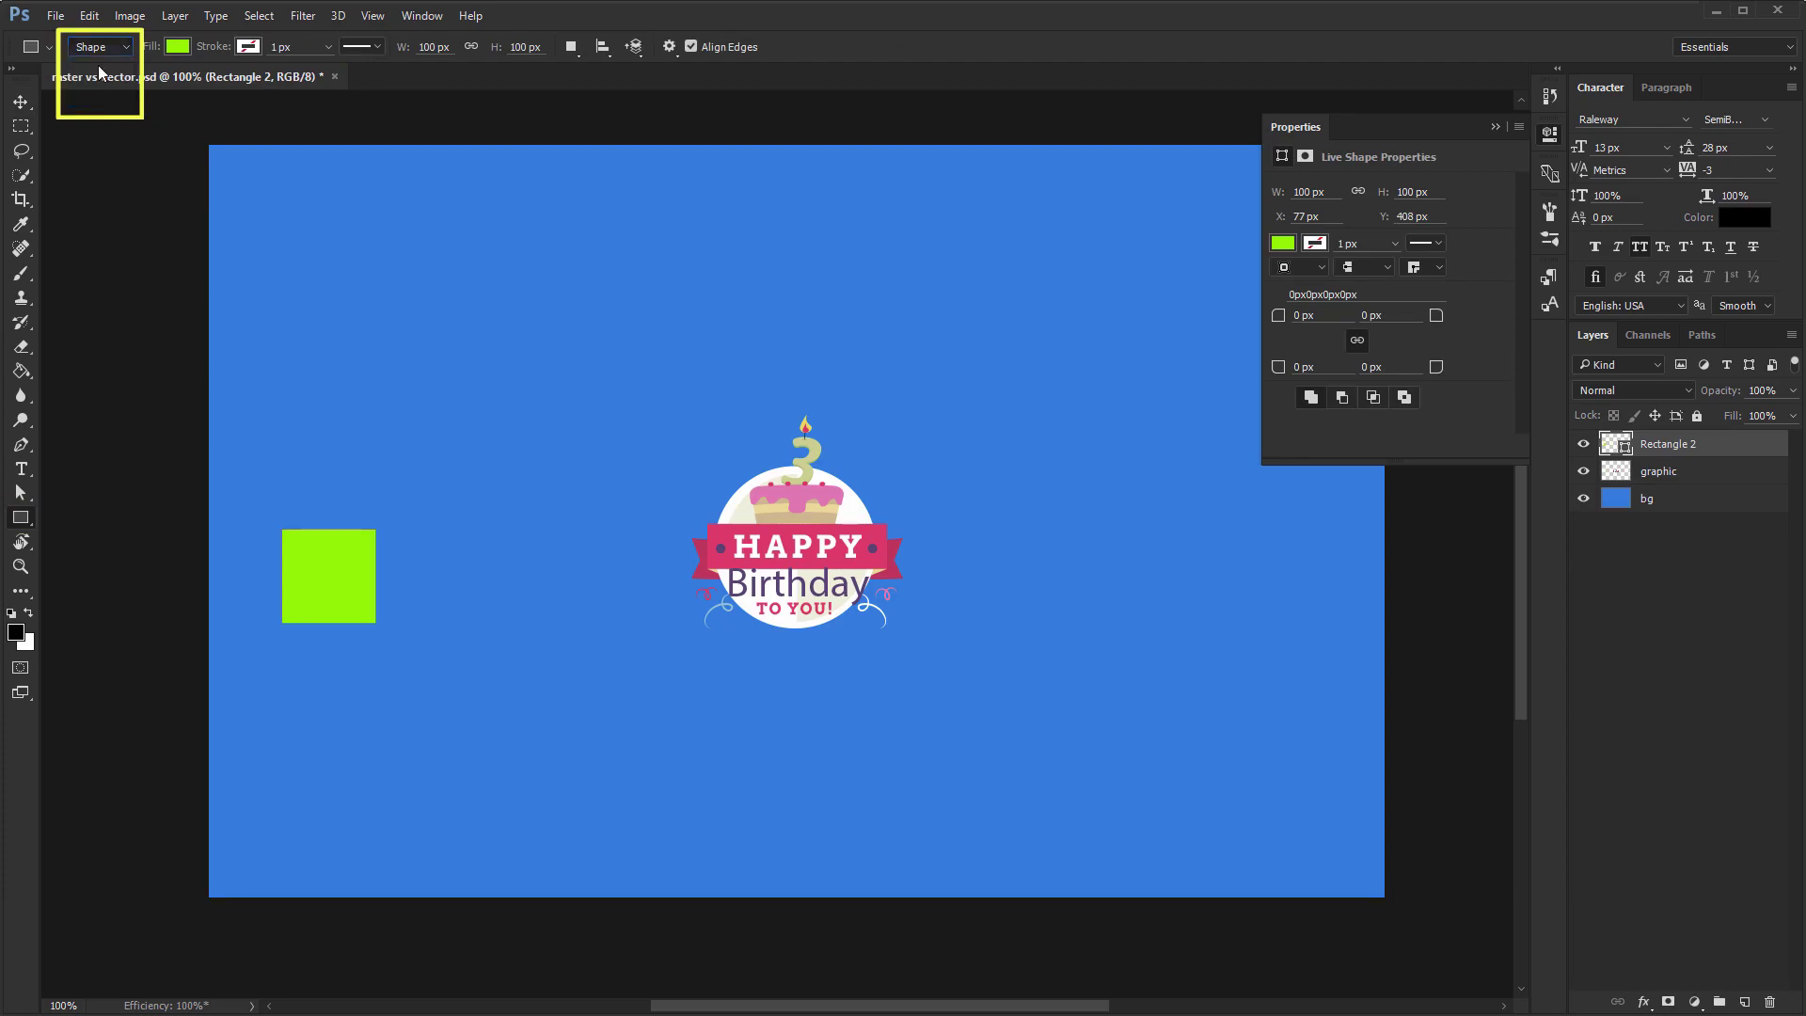
left_click(248, 47)
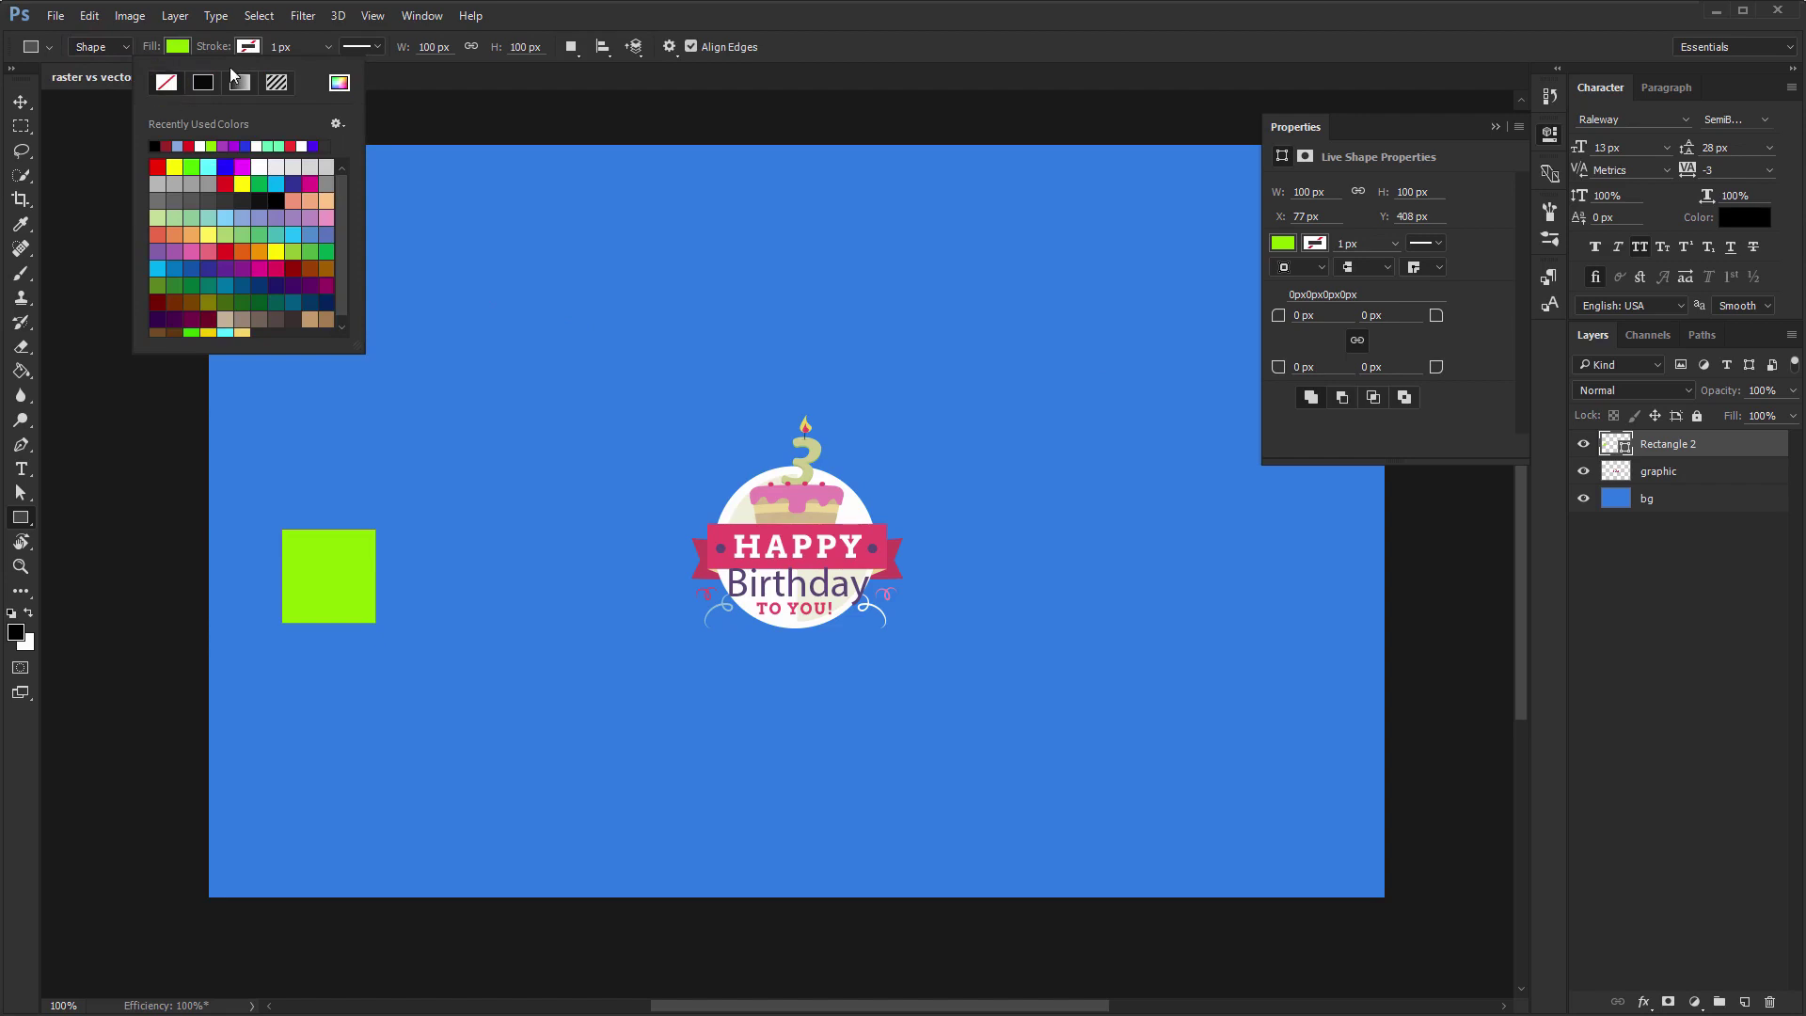
left_click(268, 47)
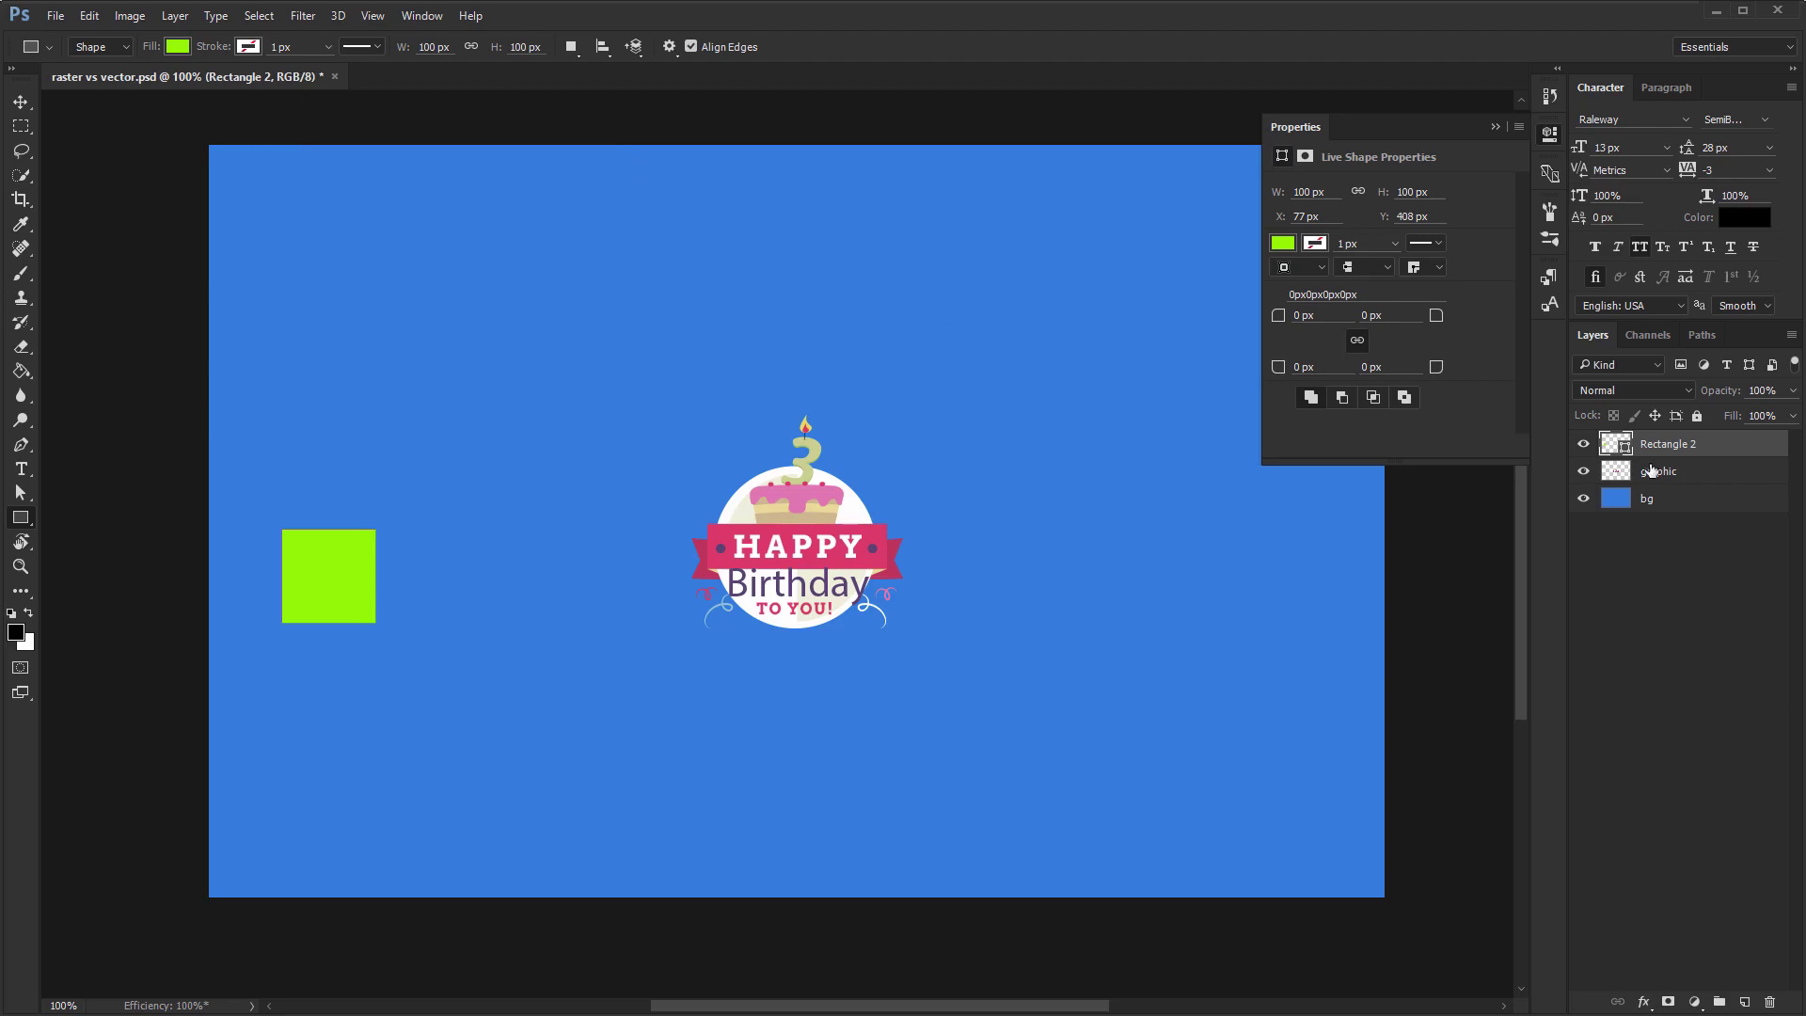
Adjust Rectangle 2's fill in the Color Picker, settling on a bright green
double_click(1617, 446)
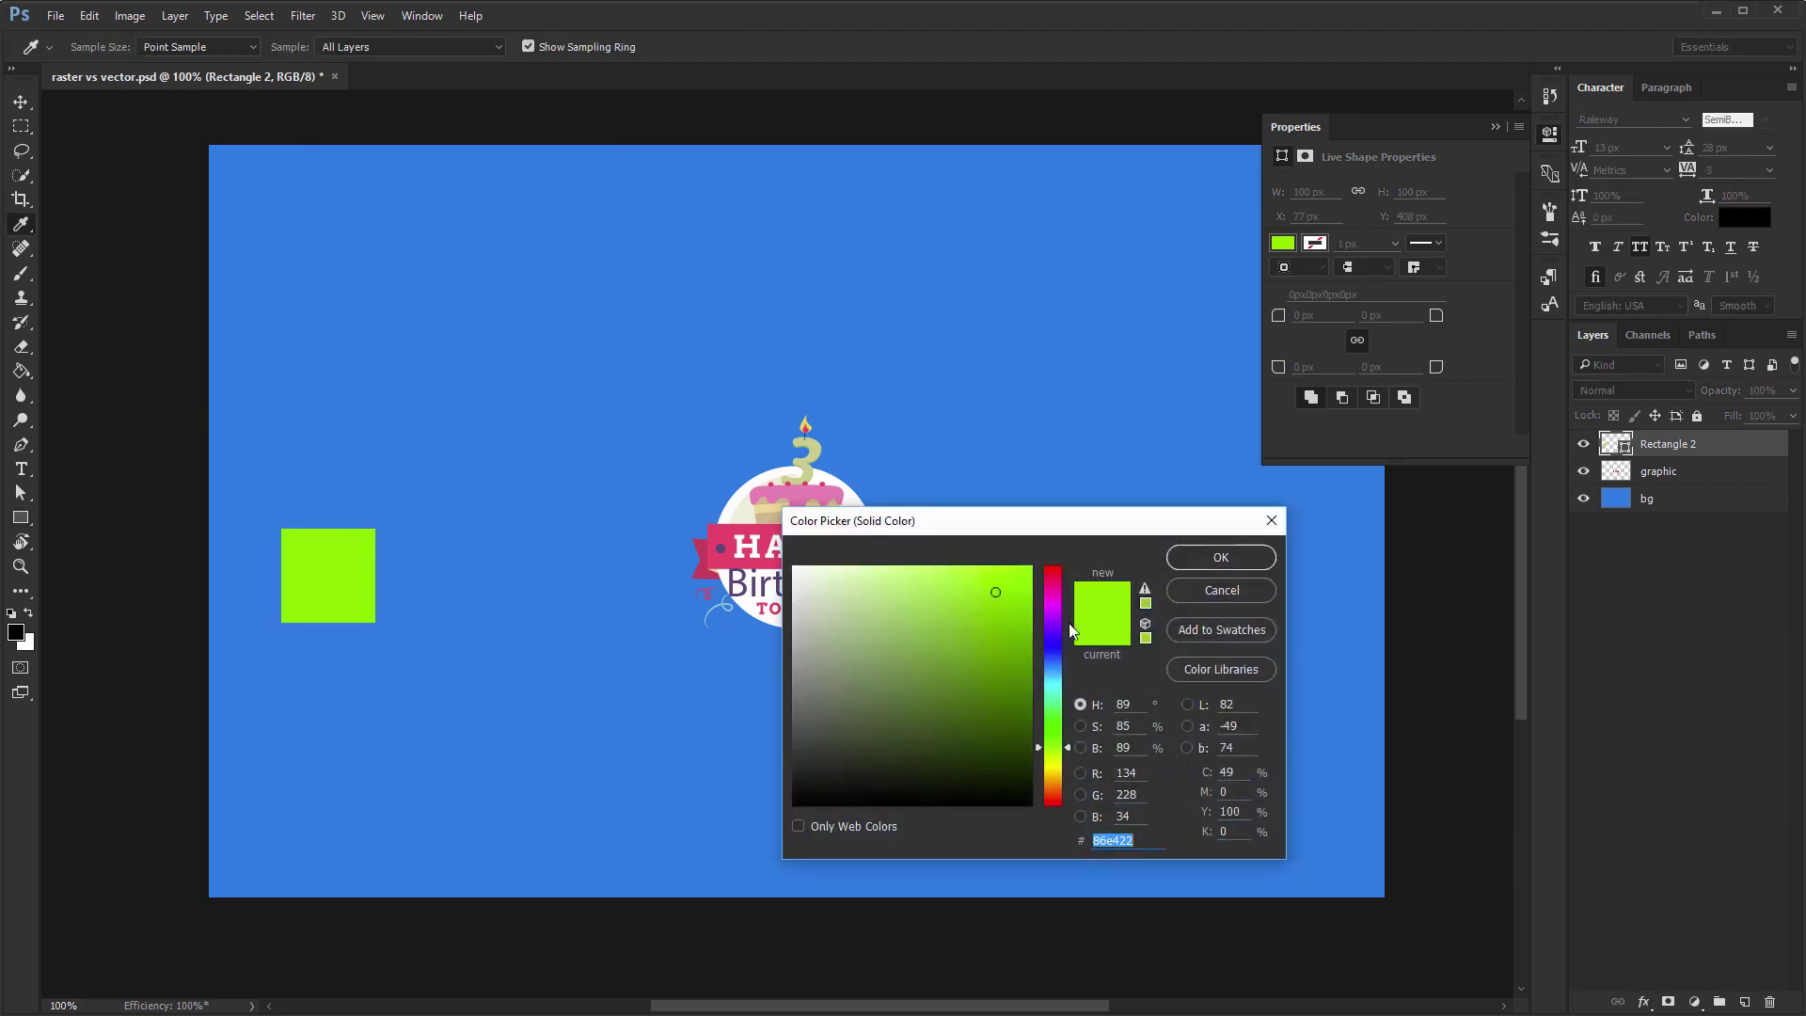
mouse_move(1070, 632)
left_mouse_down()
mouse_move(1052, 606)
mouse_move(847, 576)
mouse_move(982, 682)
mouse_move(999, 573)
mouse_move(919, 556)
left_mouse_up()
left_click(1053, 725)
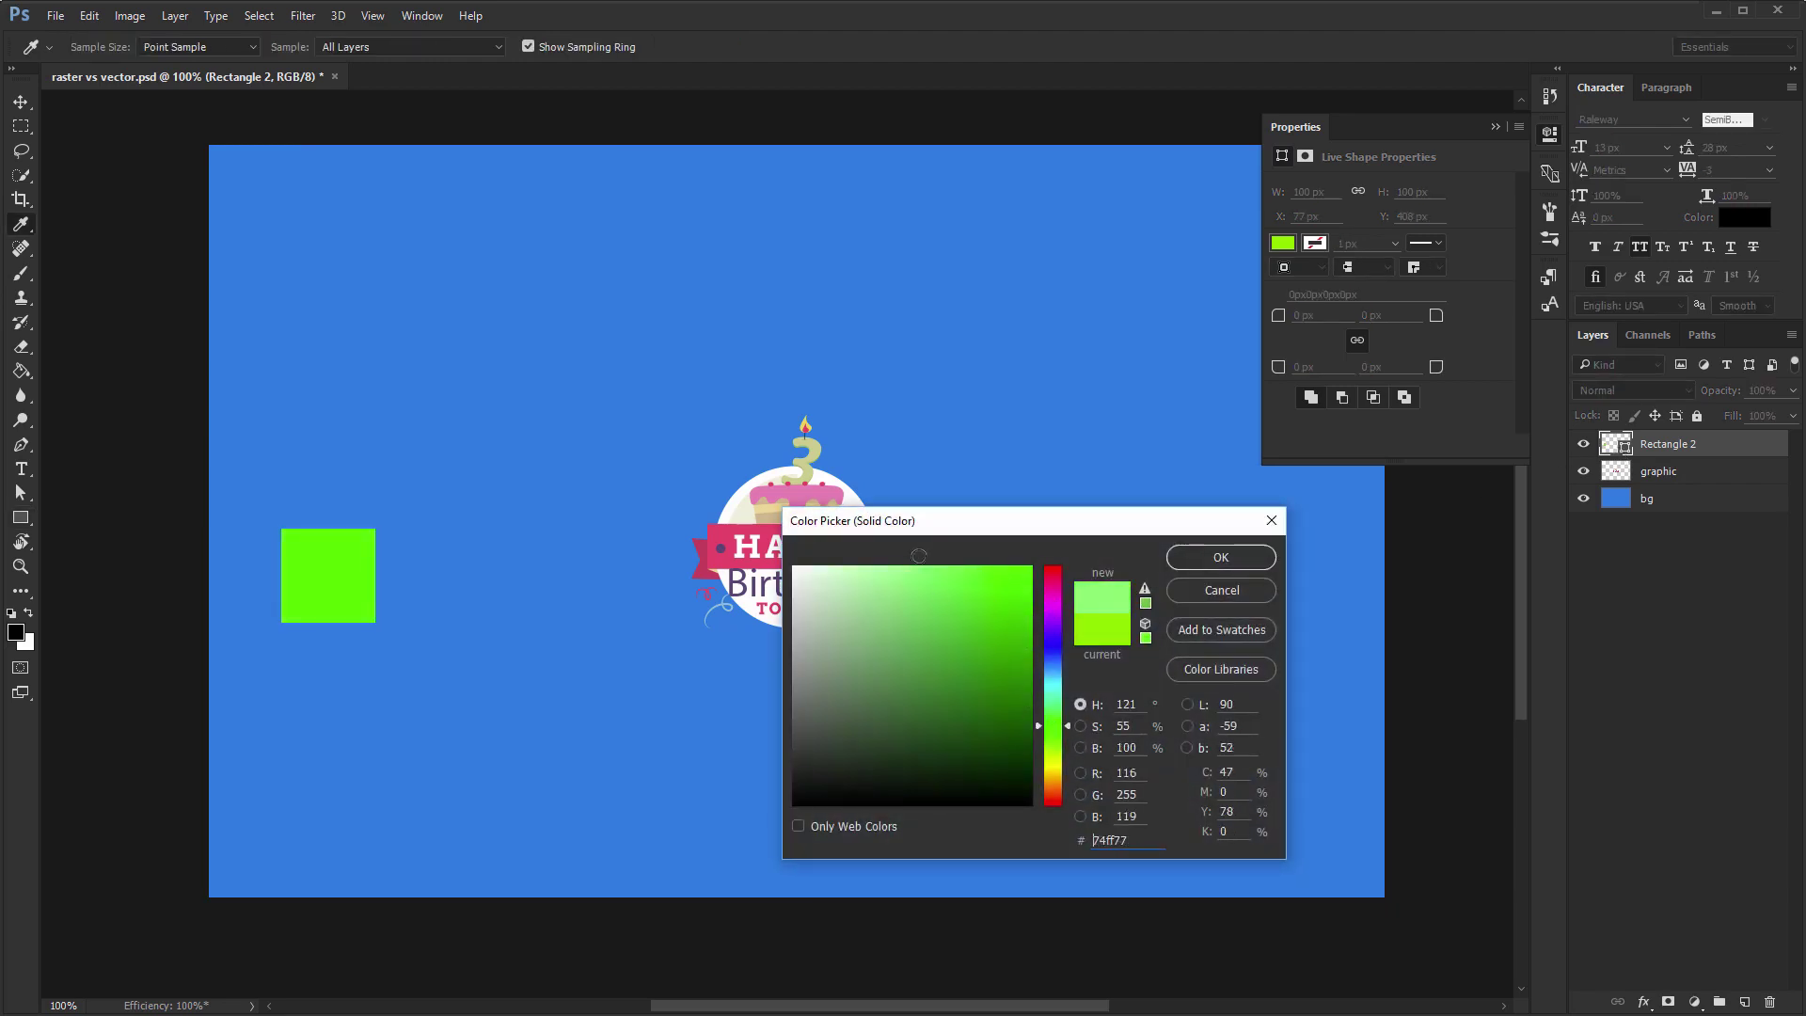
left_click(1054, 610)
left_click(981, 573)
left_click(1052, 726)
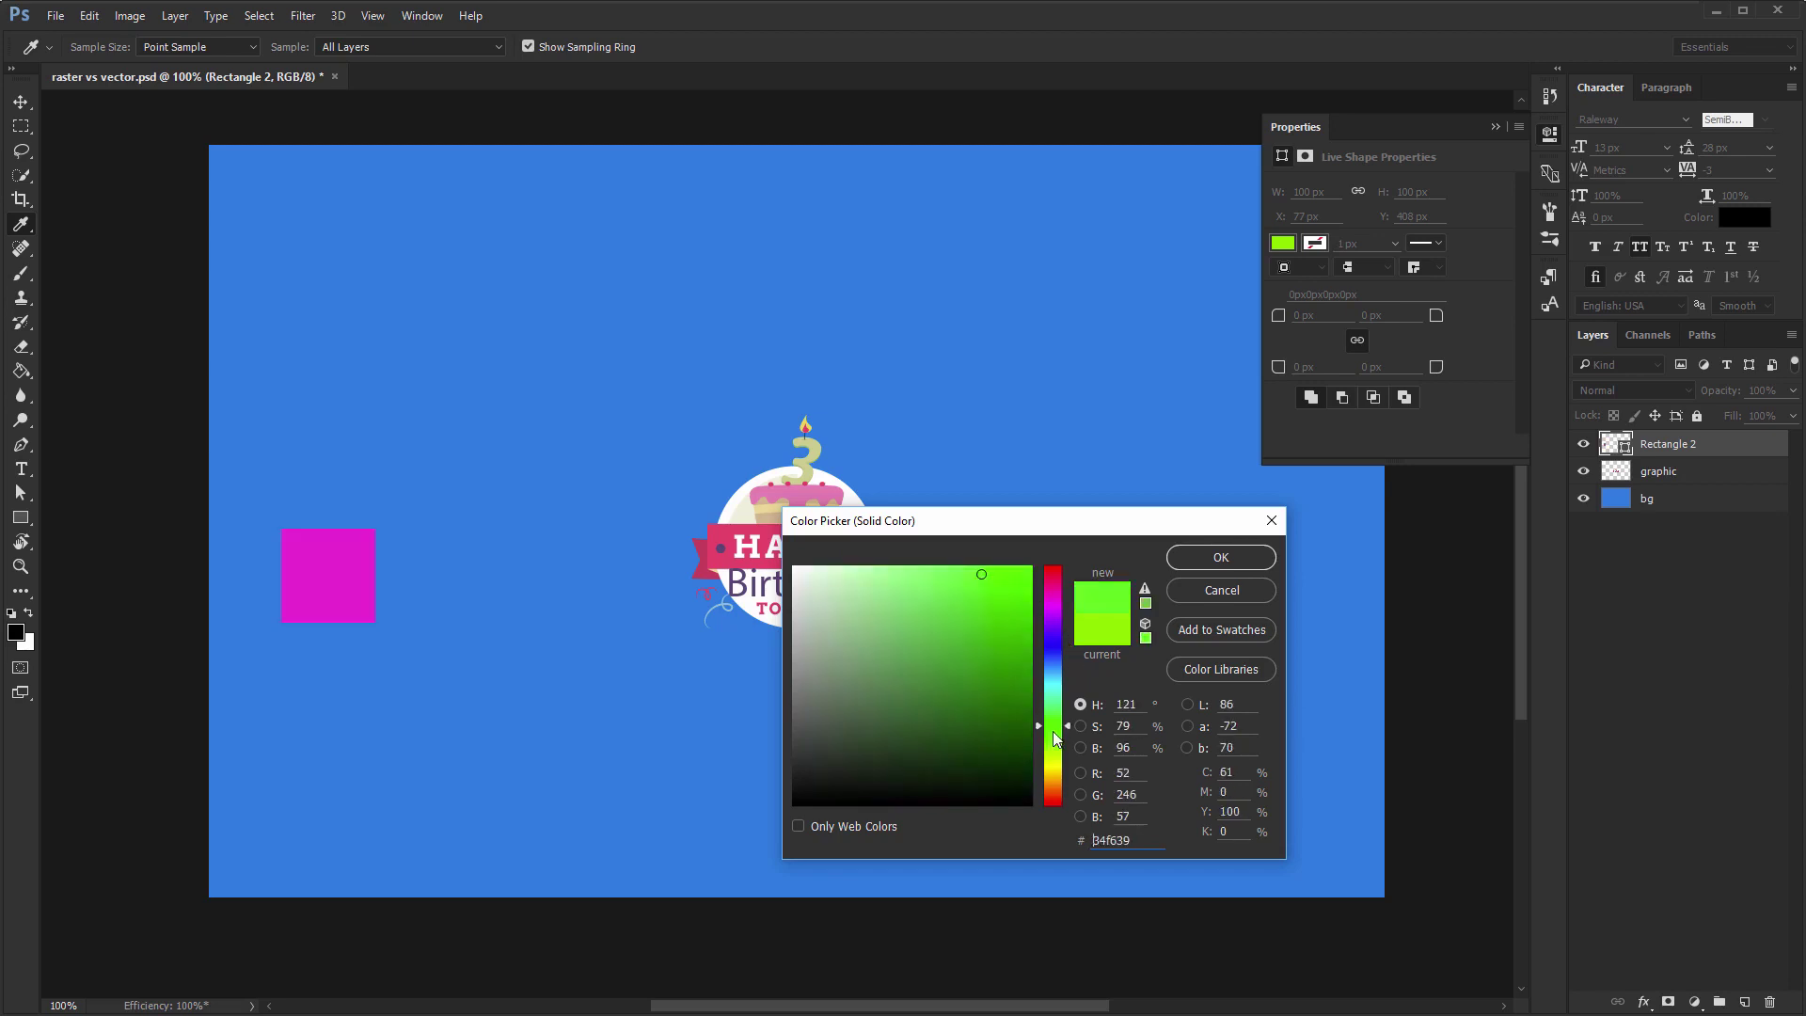
left_click(1209, 557)
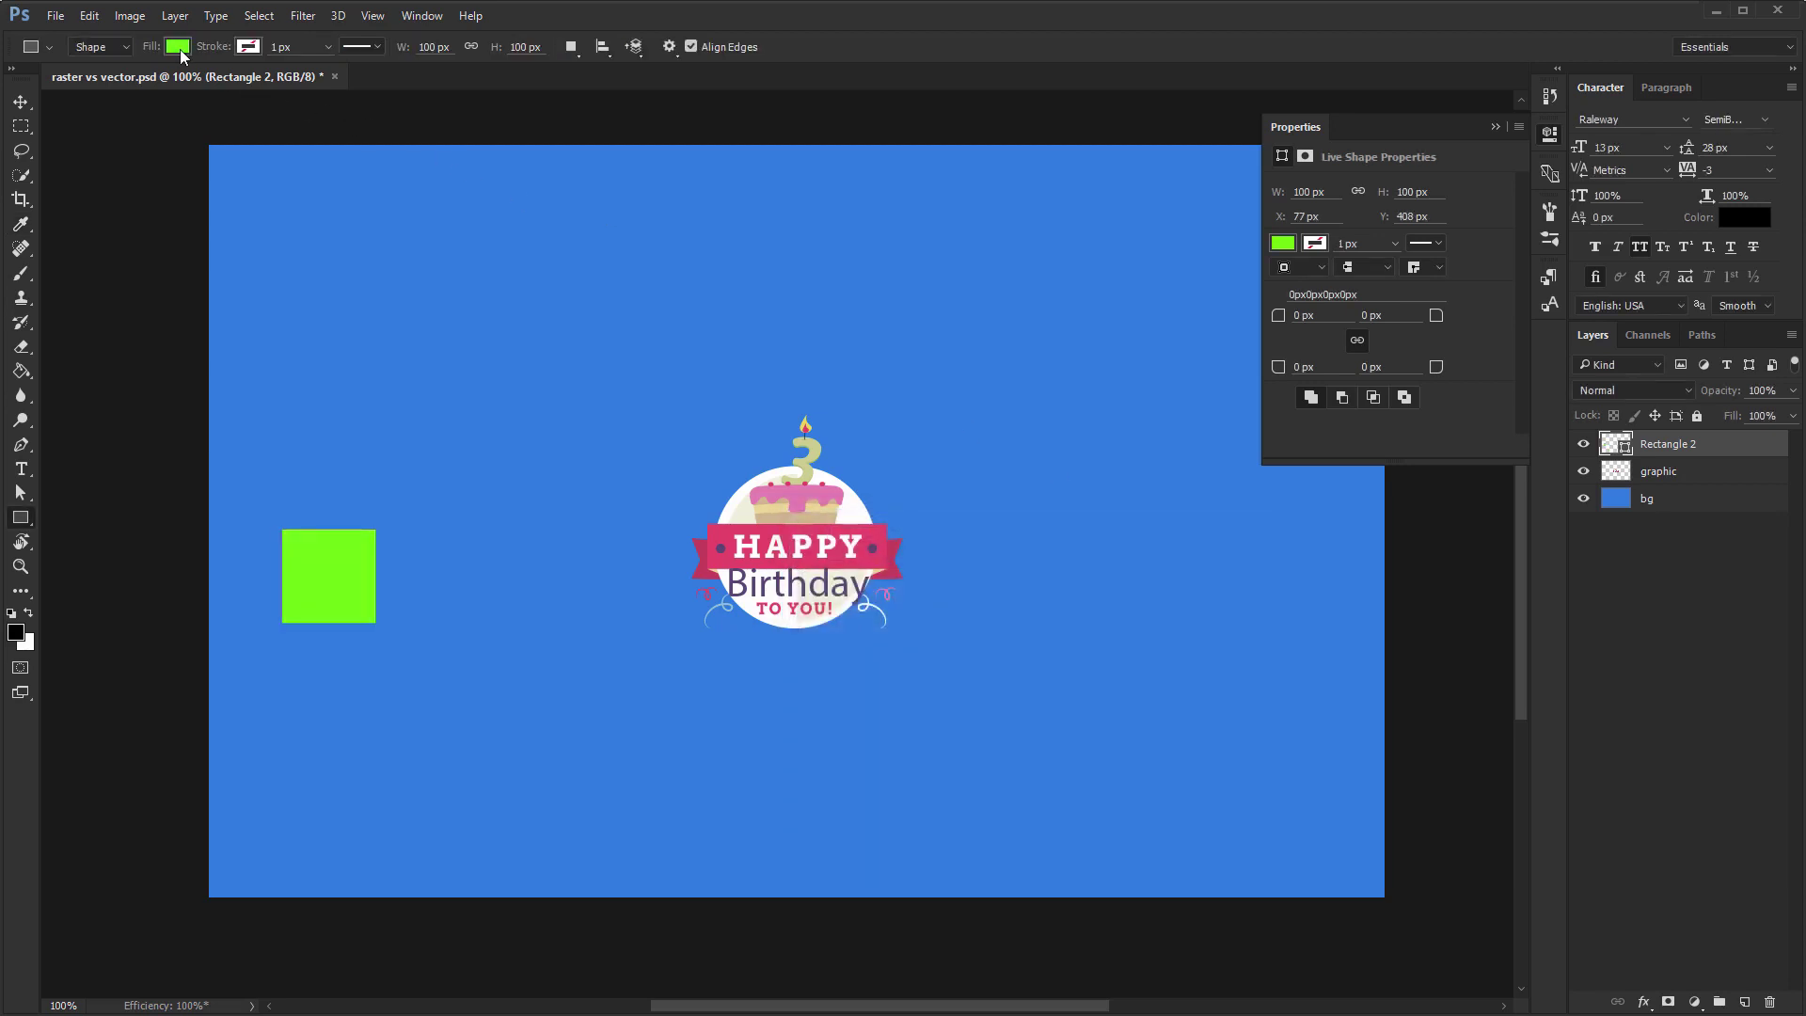
Give the square a greyish blue #7da7d9 fill from the presets, then draw a 288 px square above it
left_click(179, 49)
left_click(137, 217)
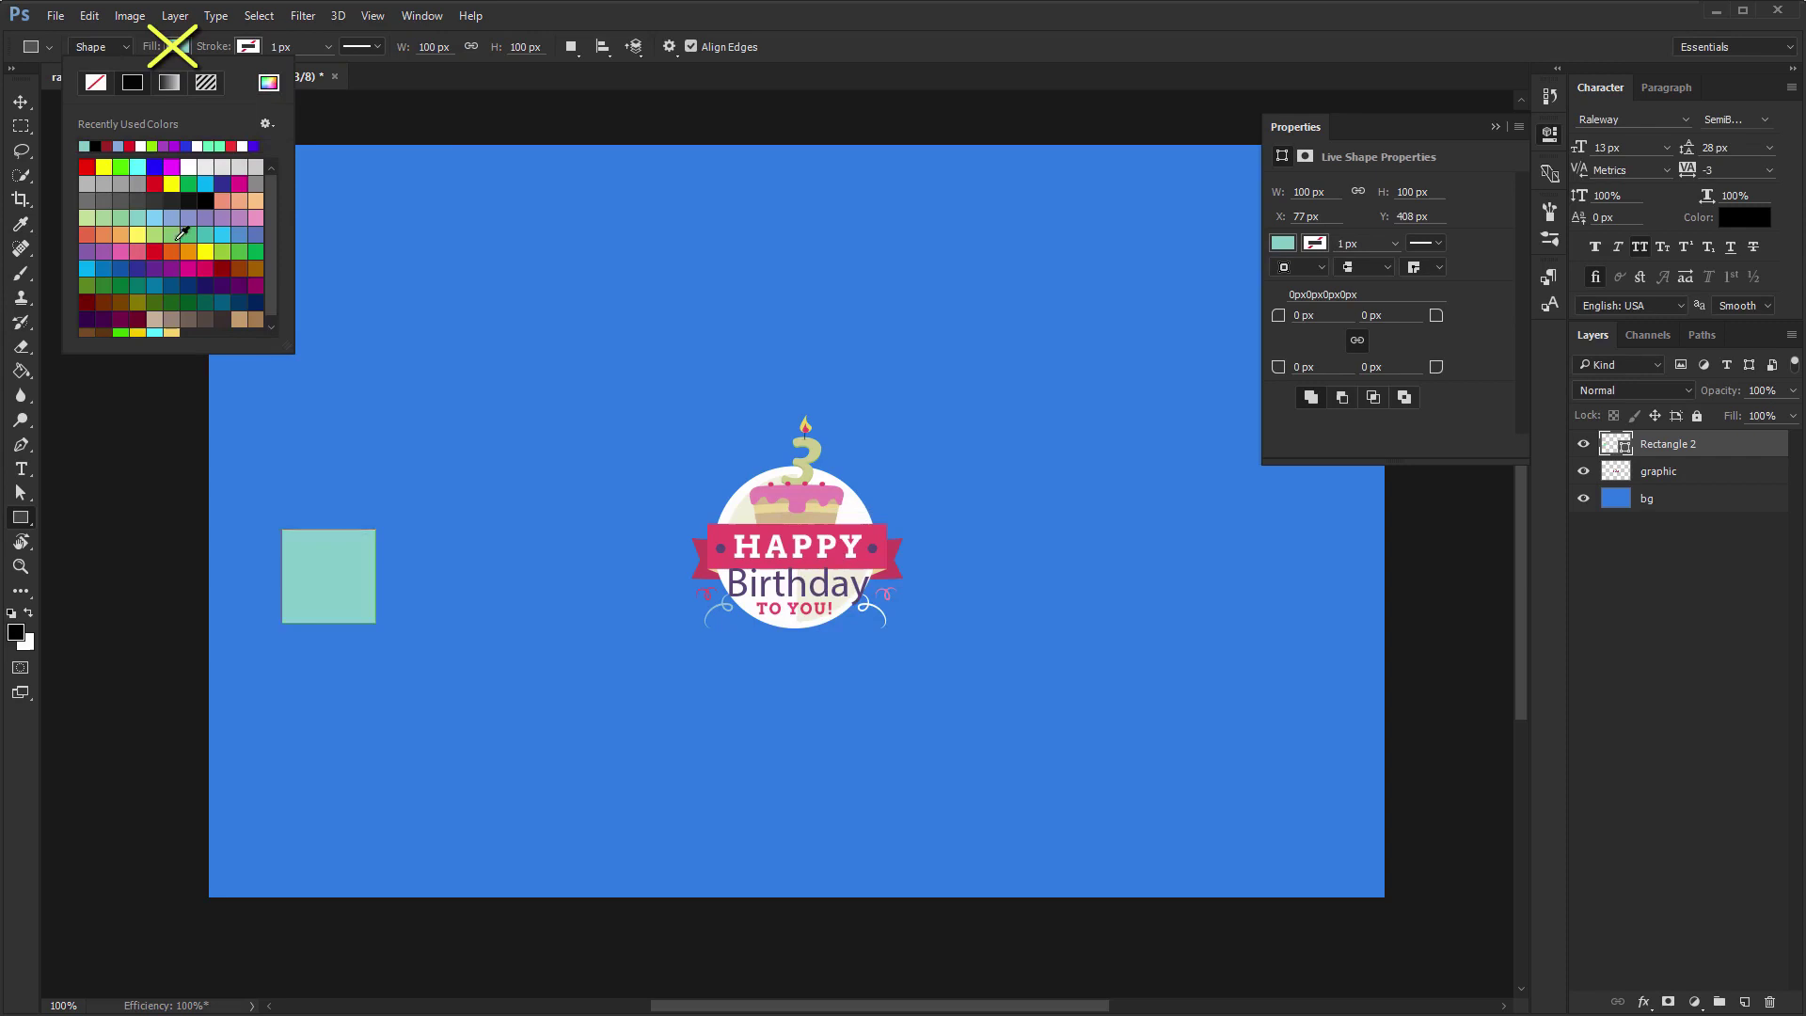
left_click(155, 217)
left_click(173, 216)
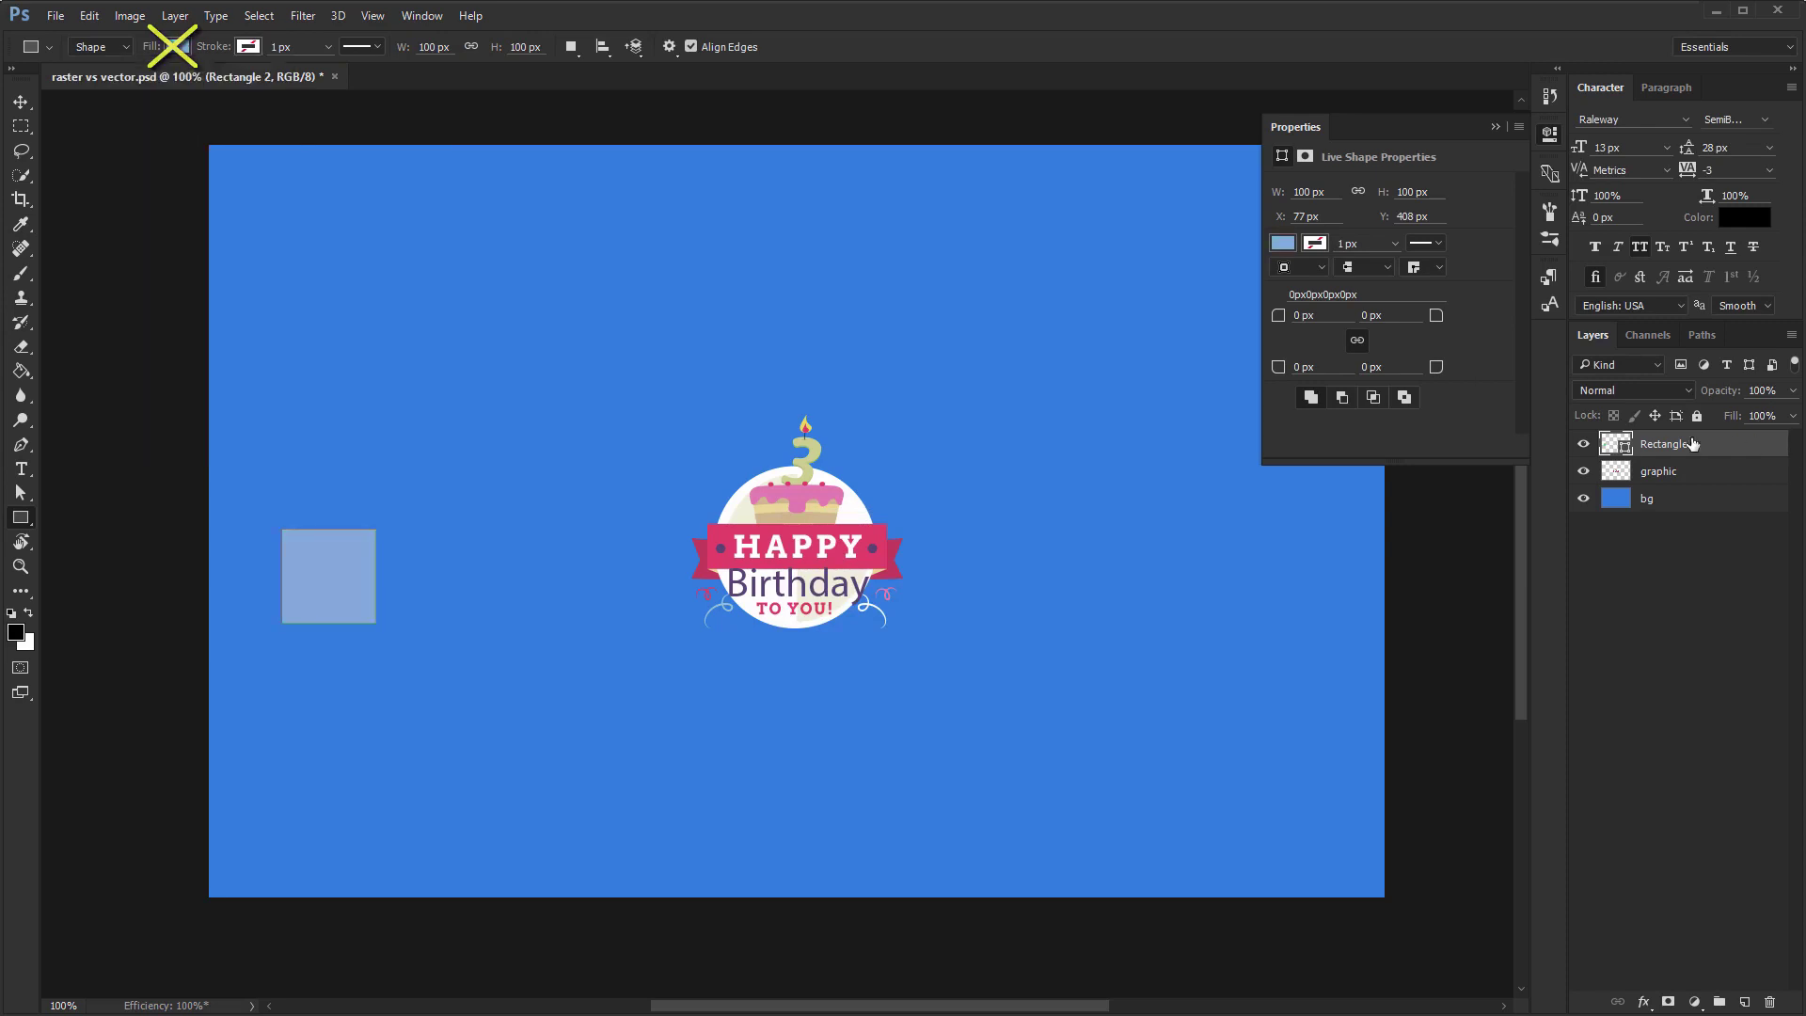
double_click(1618, 446)
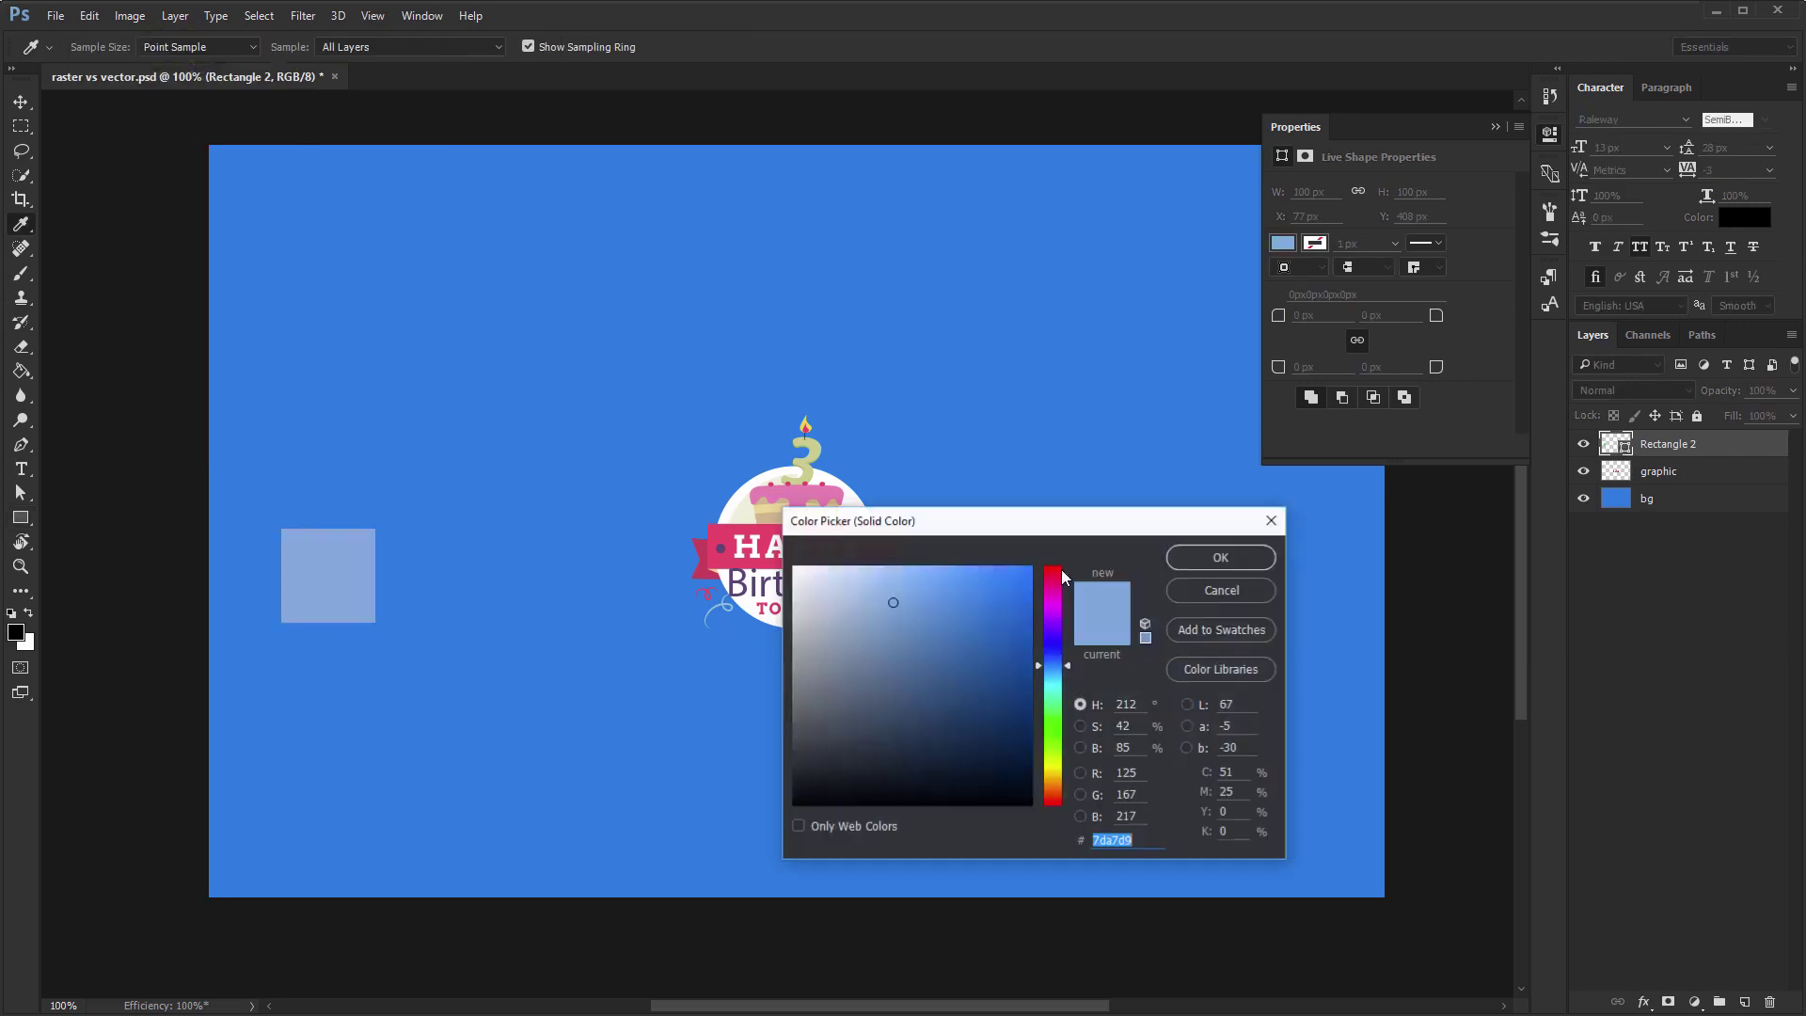
left_click(1221, 558)
left_click_drag(314, 217, 584, 486)
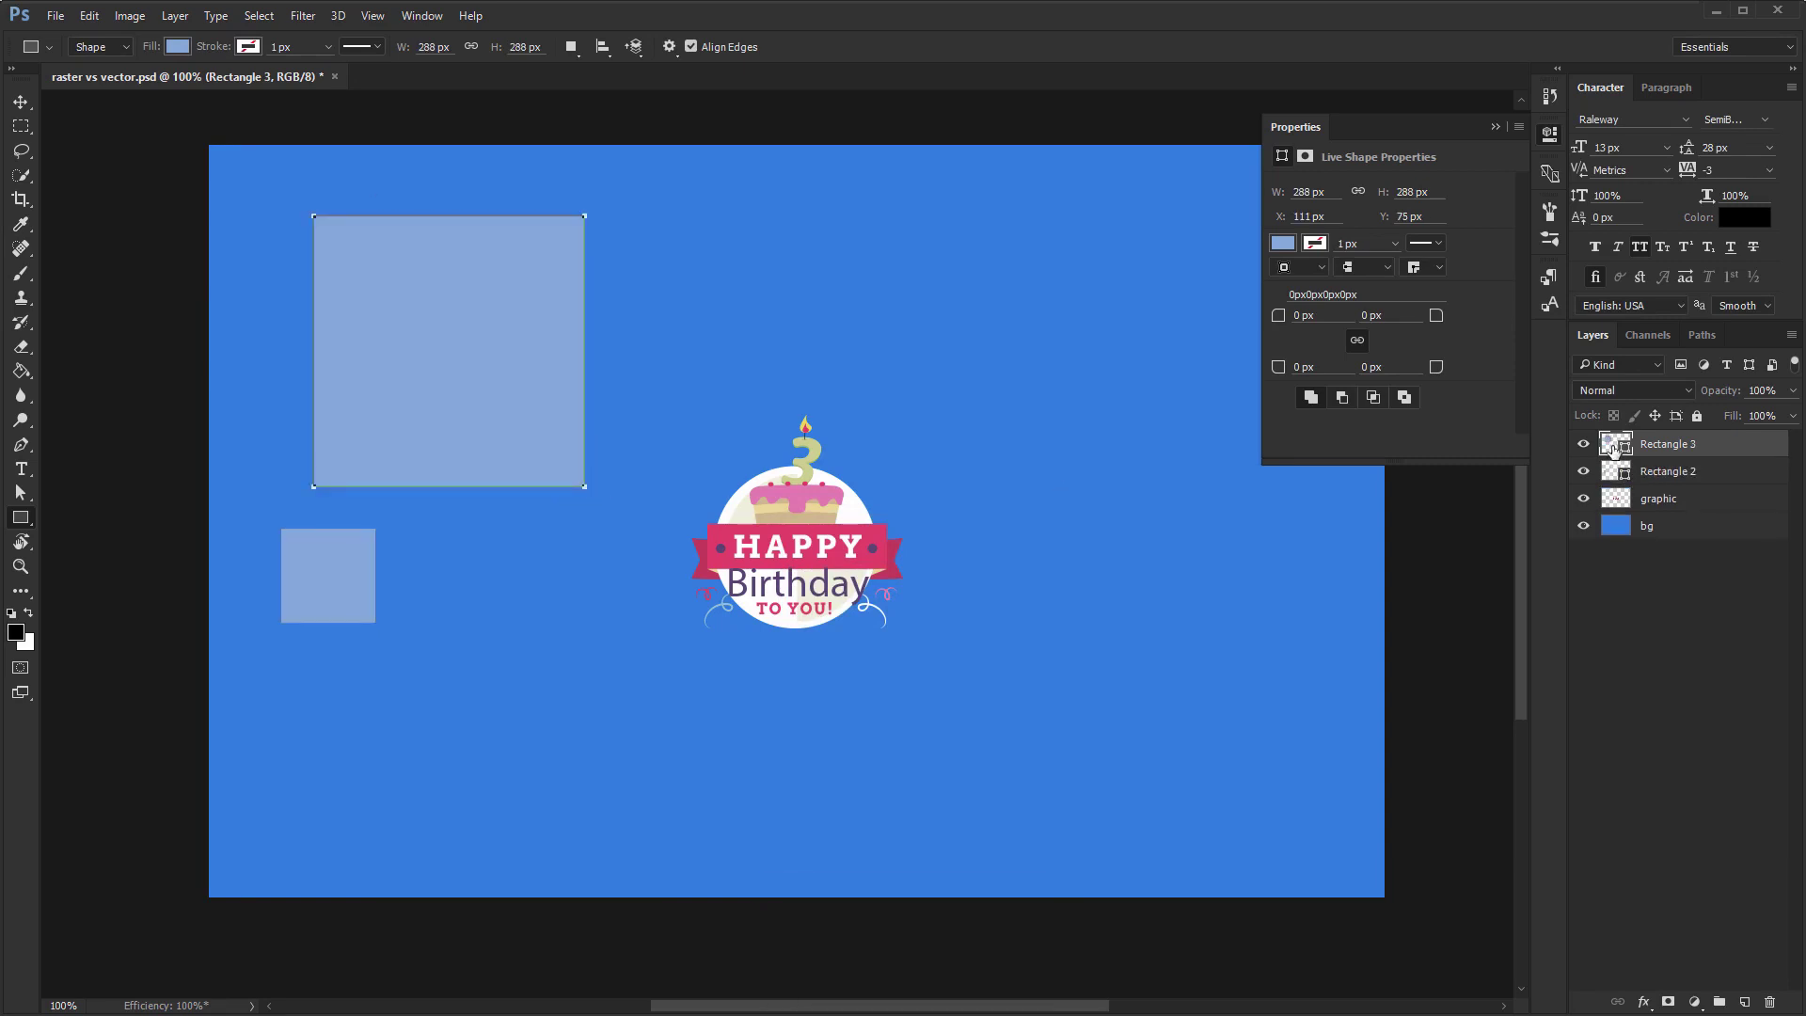
Fill Rectangle 3 with #d97dc2, then draw a 906×76 px pink bar and a 336 px pink square
double_click(1615, 444)
type("d97dc2")
left_click(1214, 562)
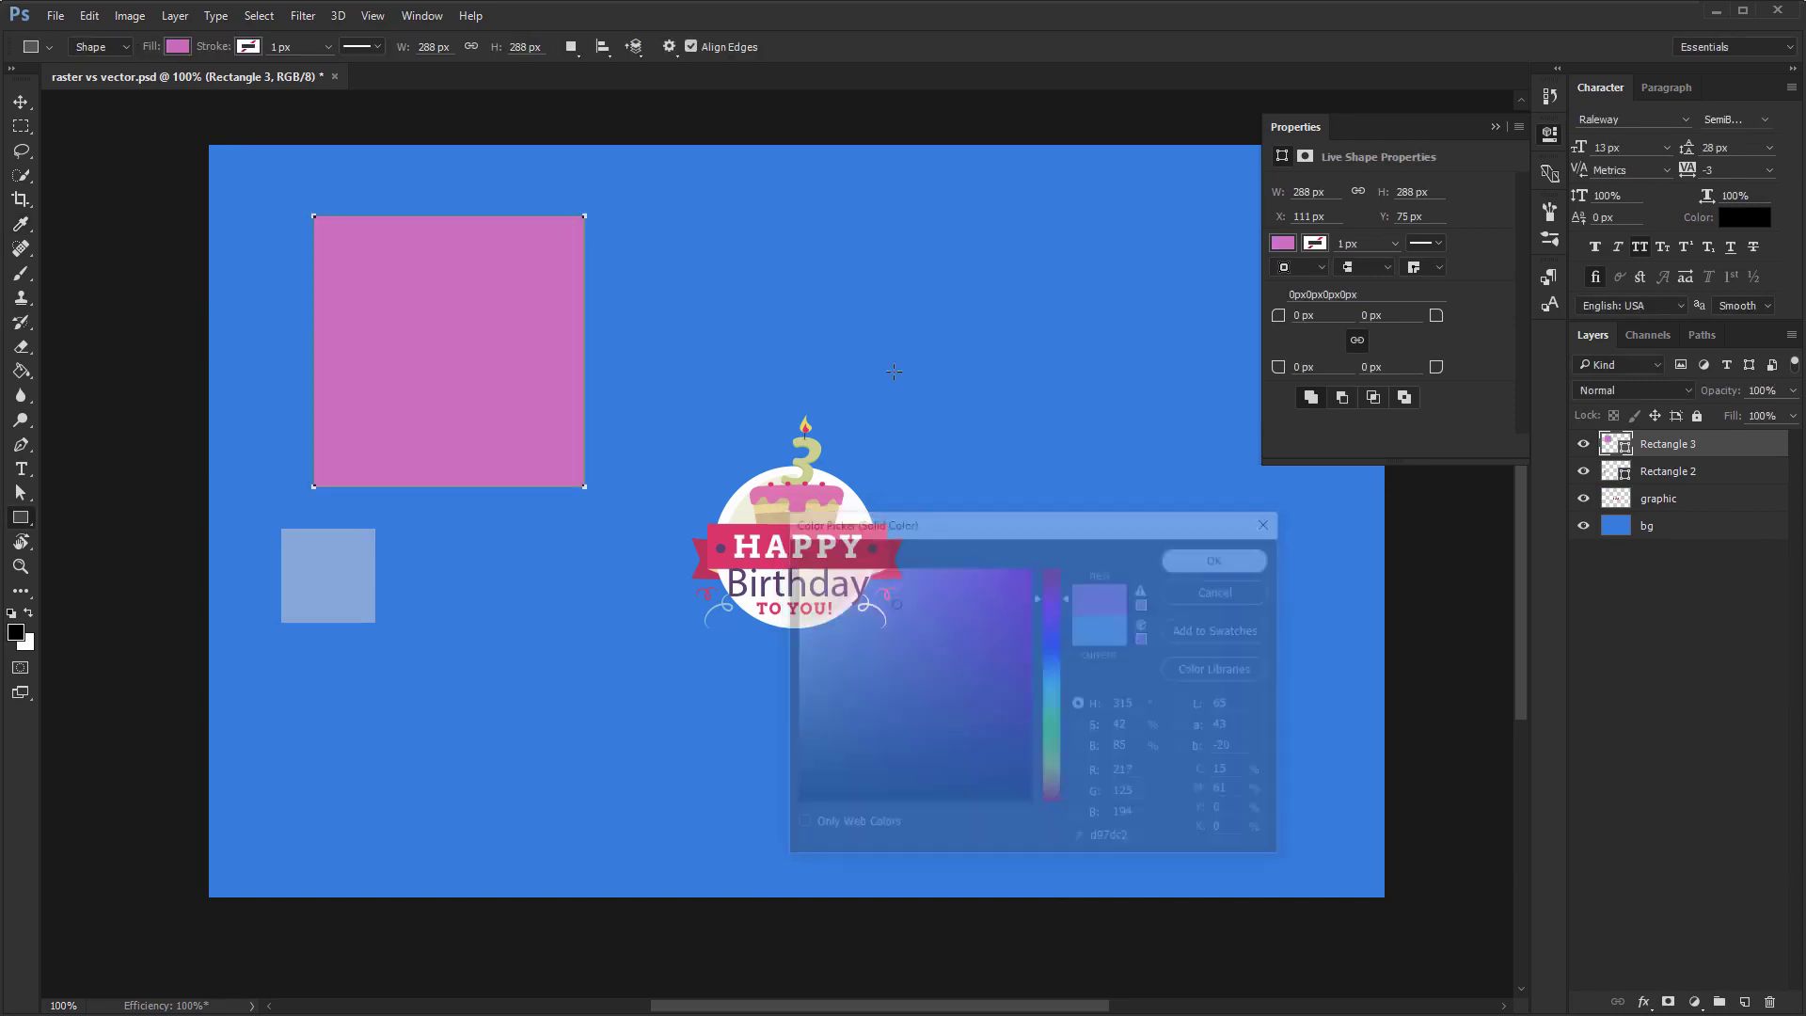
left_click_drag(687, 220, 1114, 257)
left_click_drag(957, 405, 1136, 562)
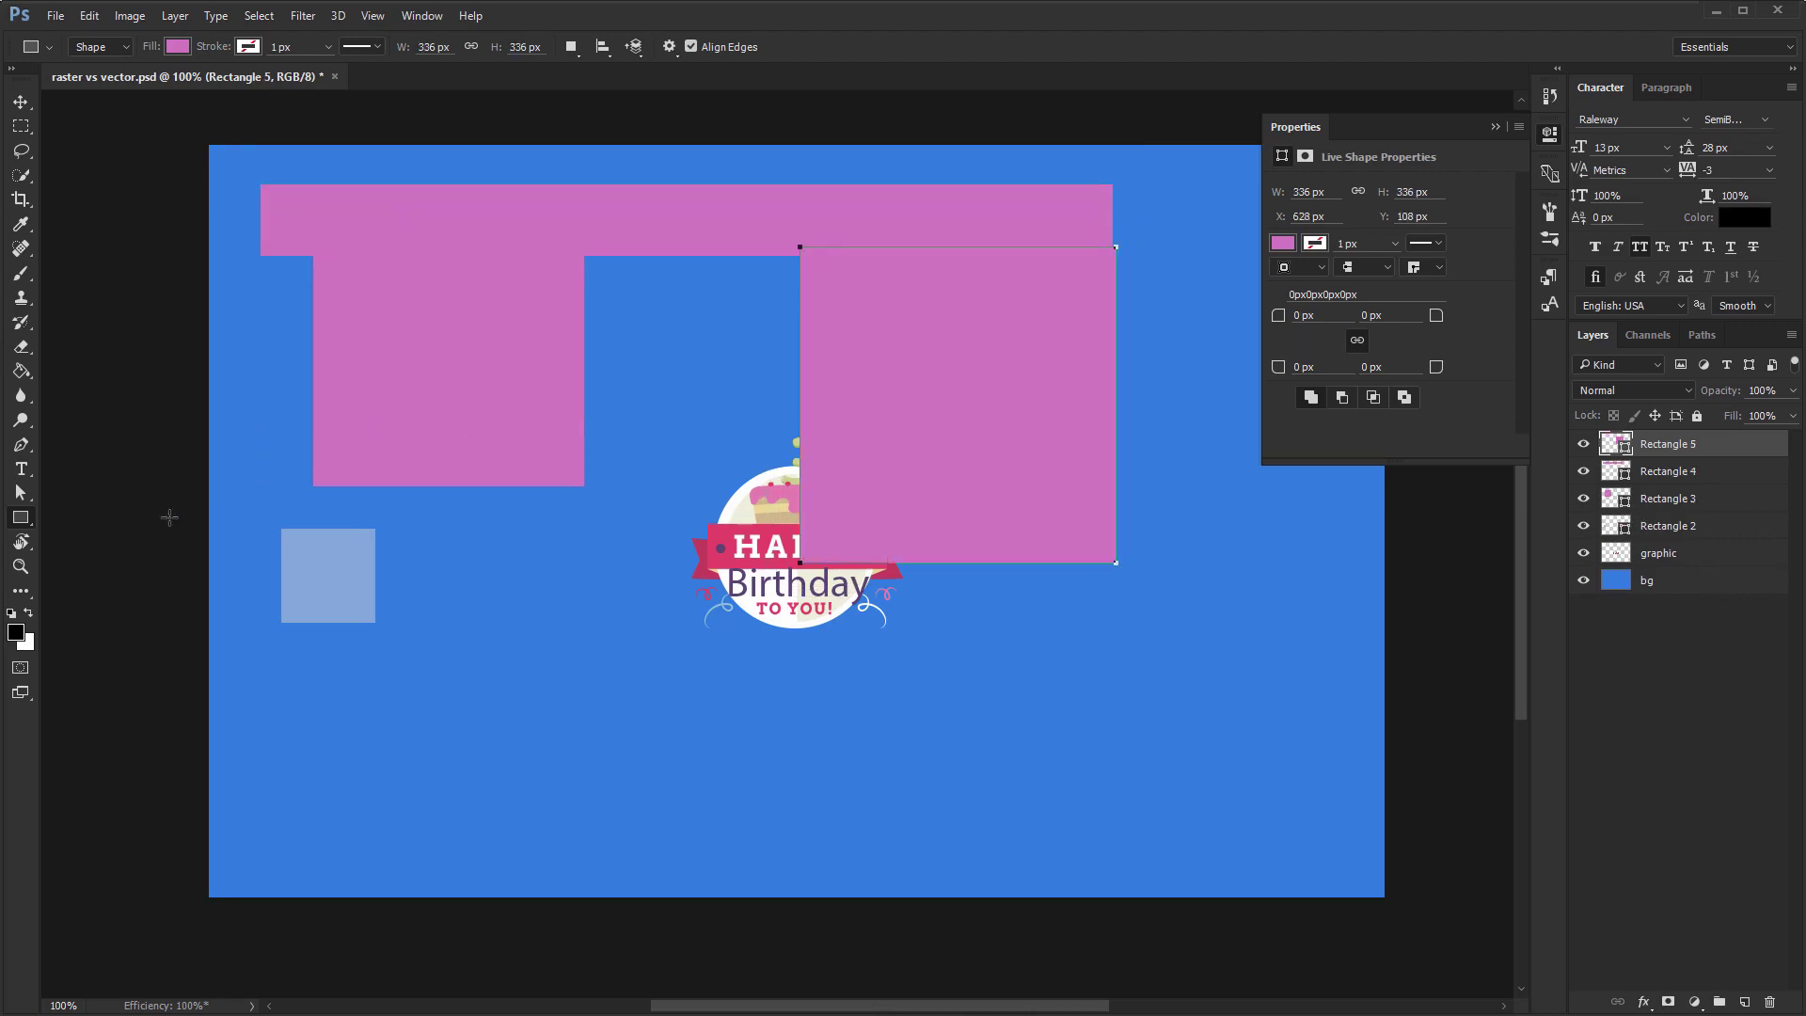
Undo the pink square over the graphic, then draw a 364 px test ellipse and remove it
key("ctrl+z")
right_click(34, 519)
left_click(133, 555)
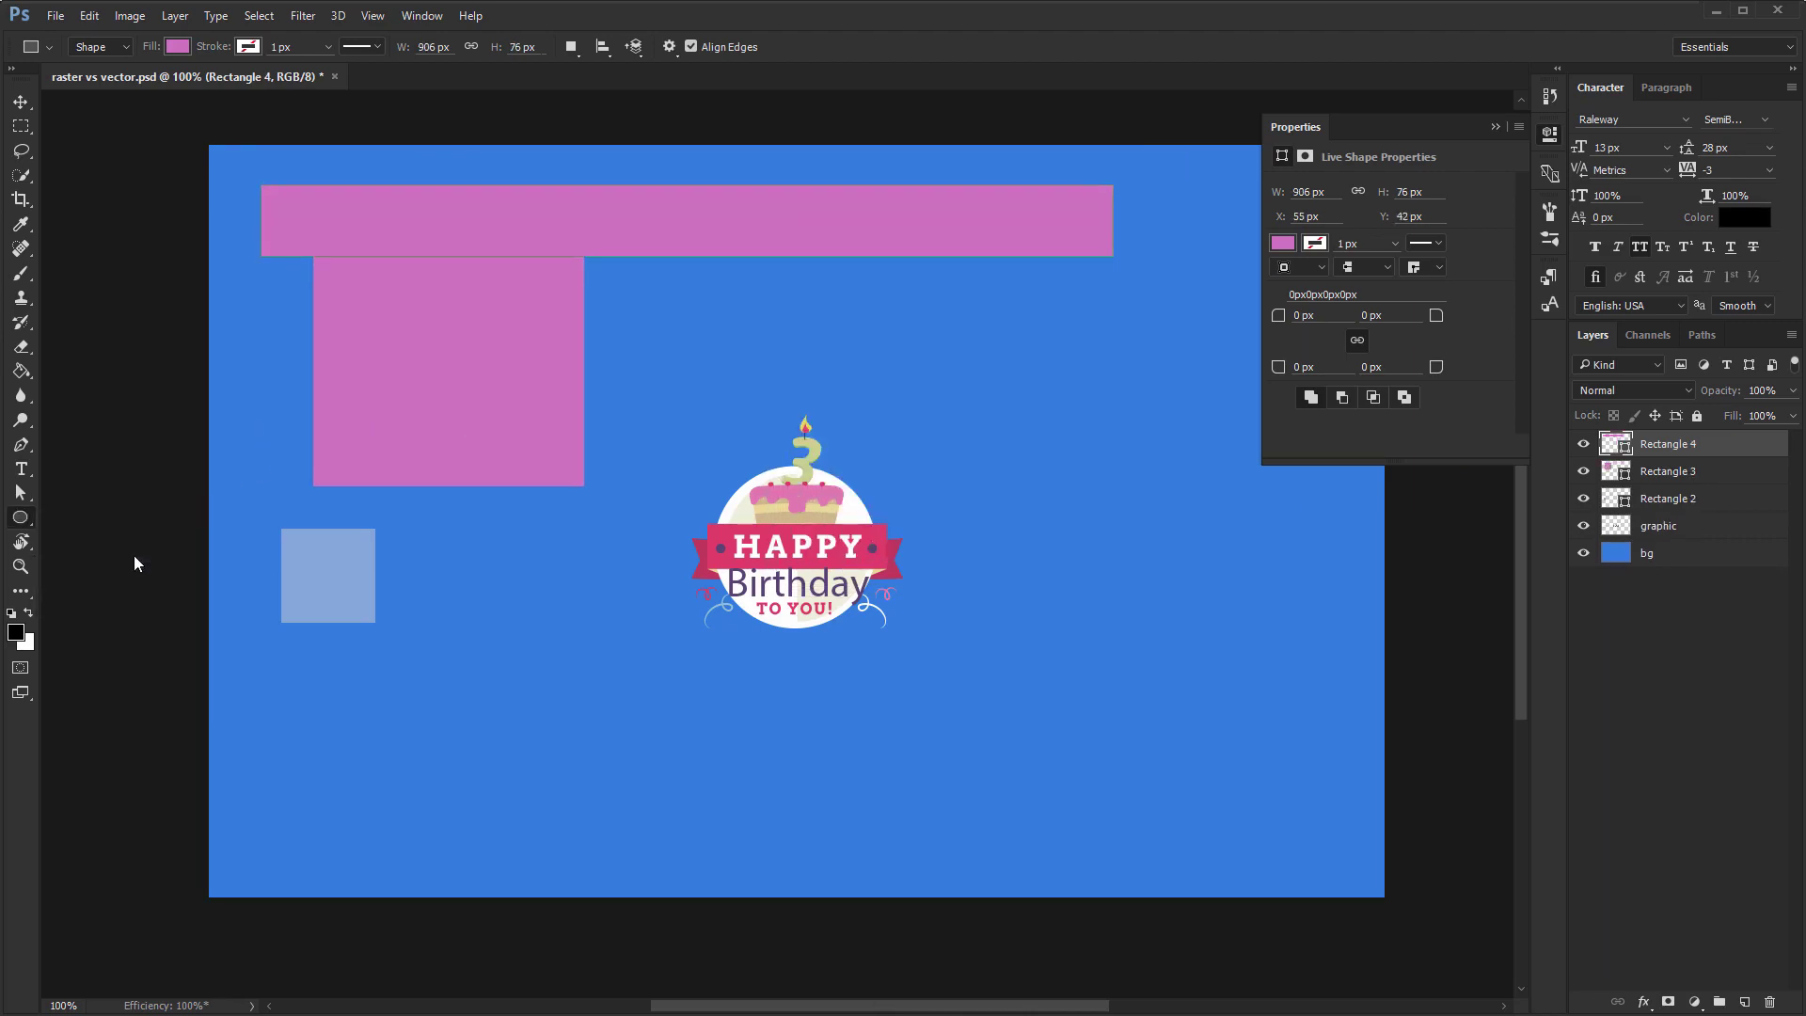
scroll(828, 552, "up", 3)
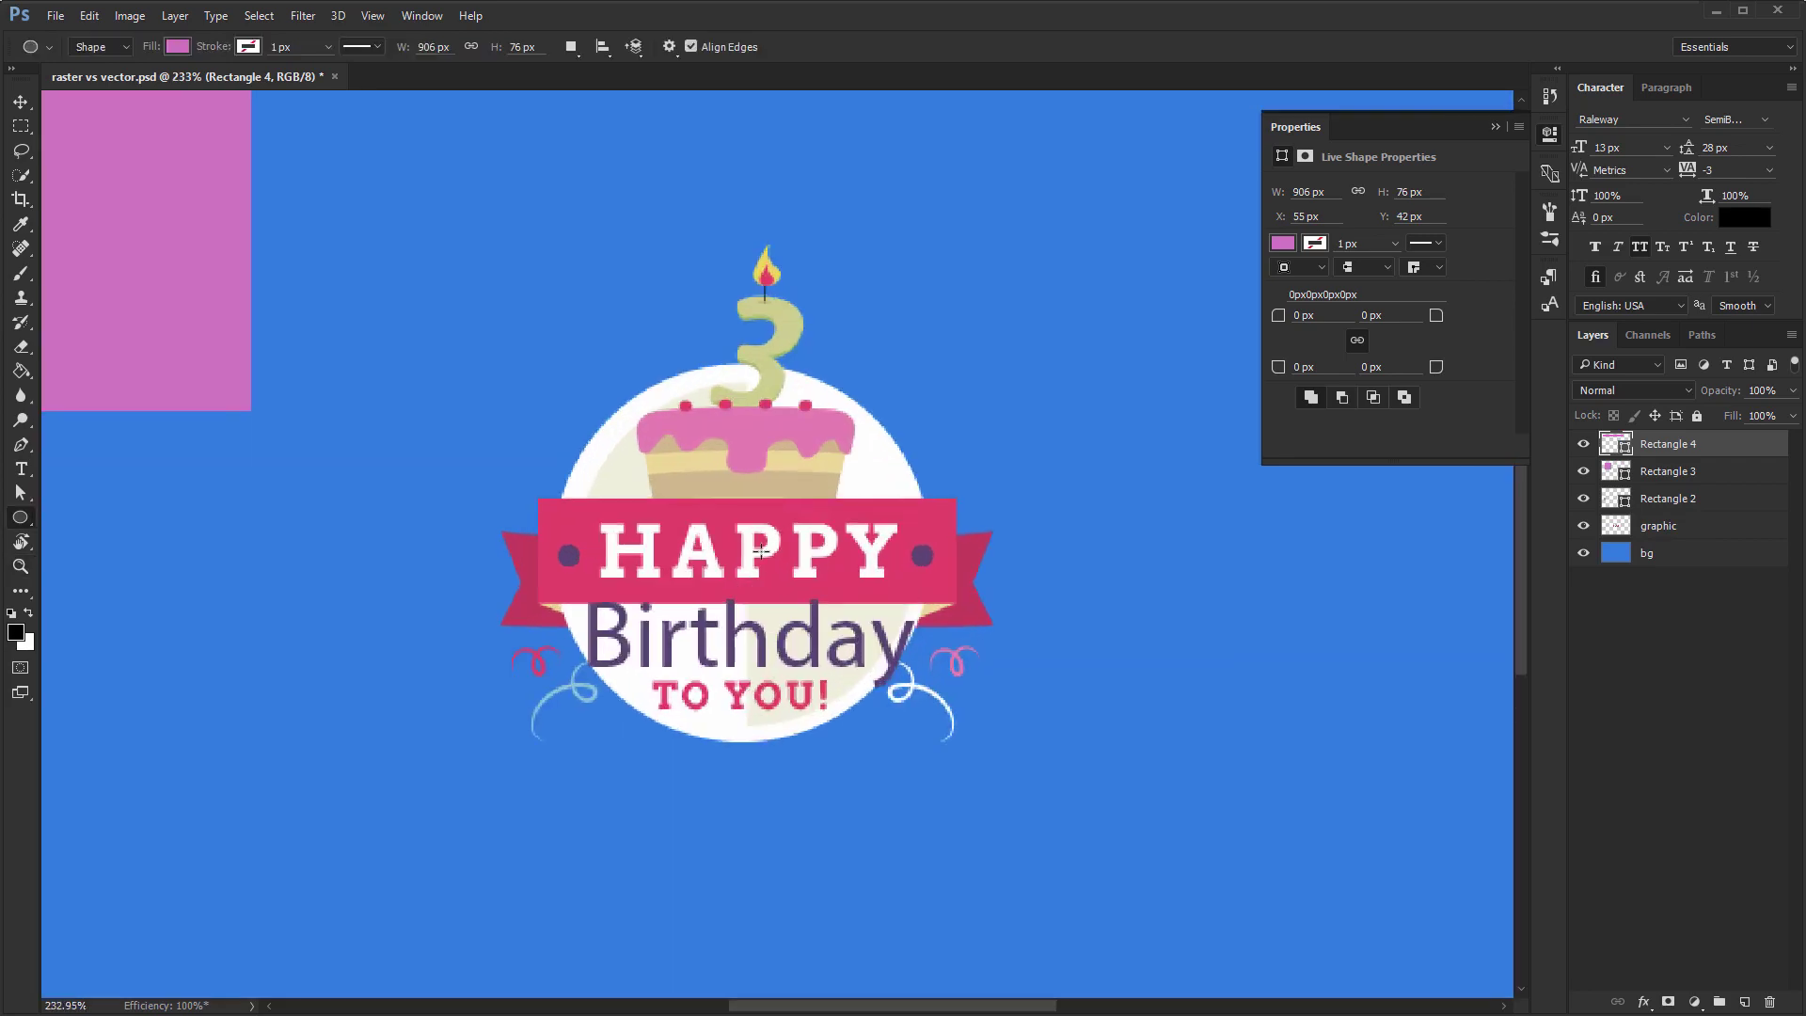
left_click_drag(758, 550, 231, 153)
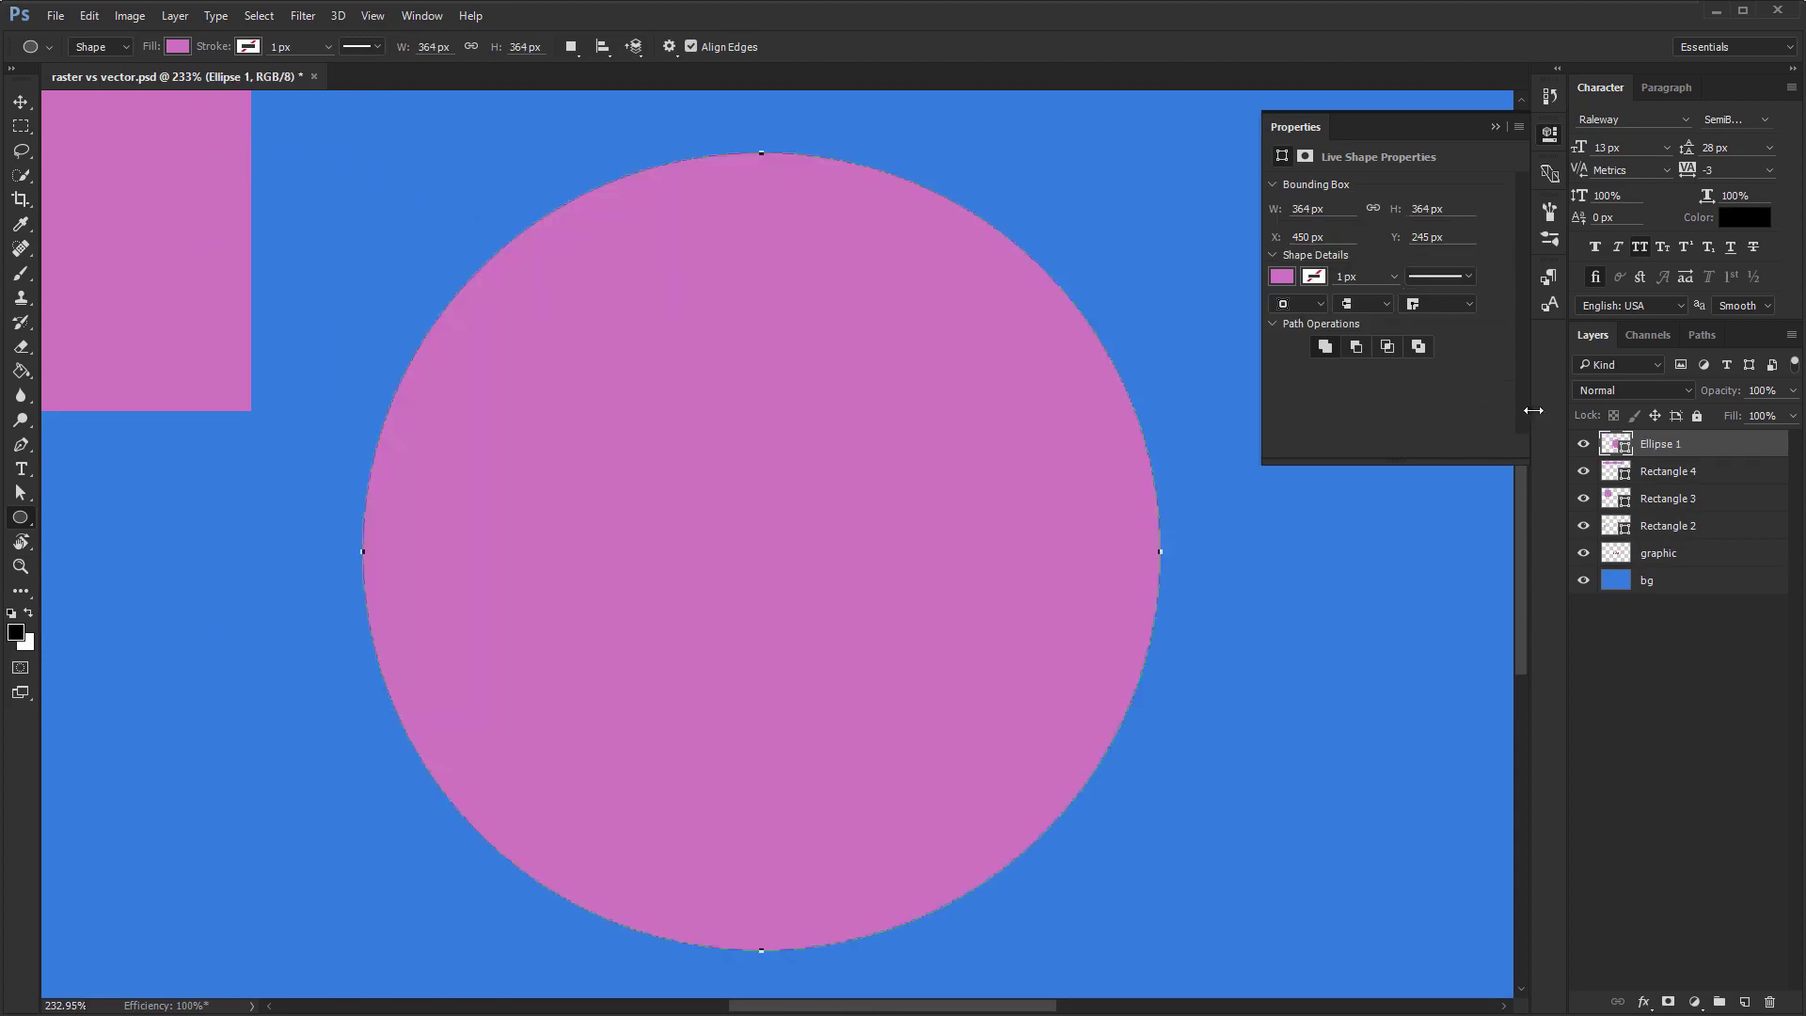
key("ctrl+1")
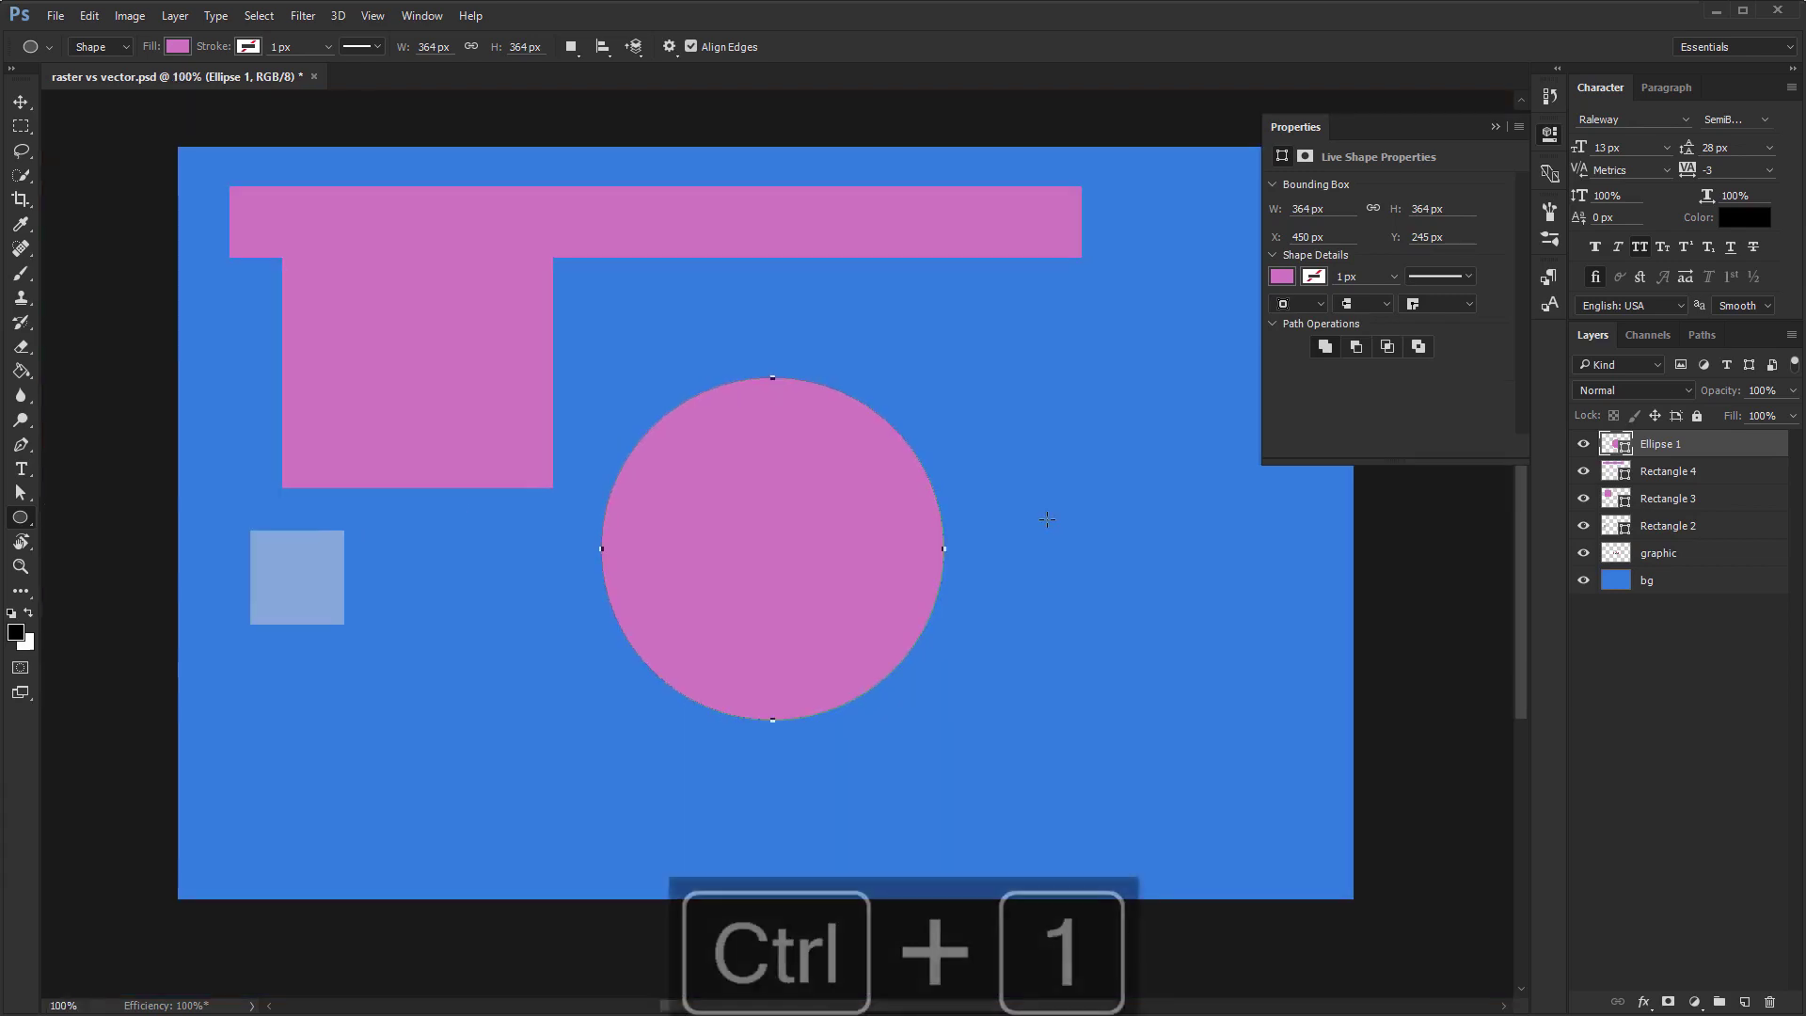
key("Delete")
Delete the pink bar and pink square layers, then overlap a small ellipse on the blue square
key("v")
key("v")
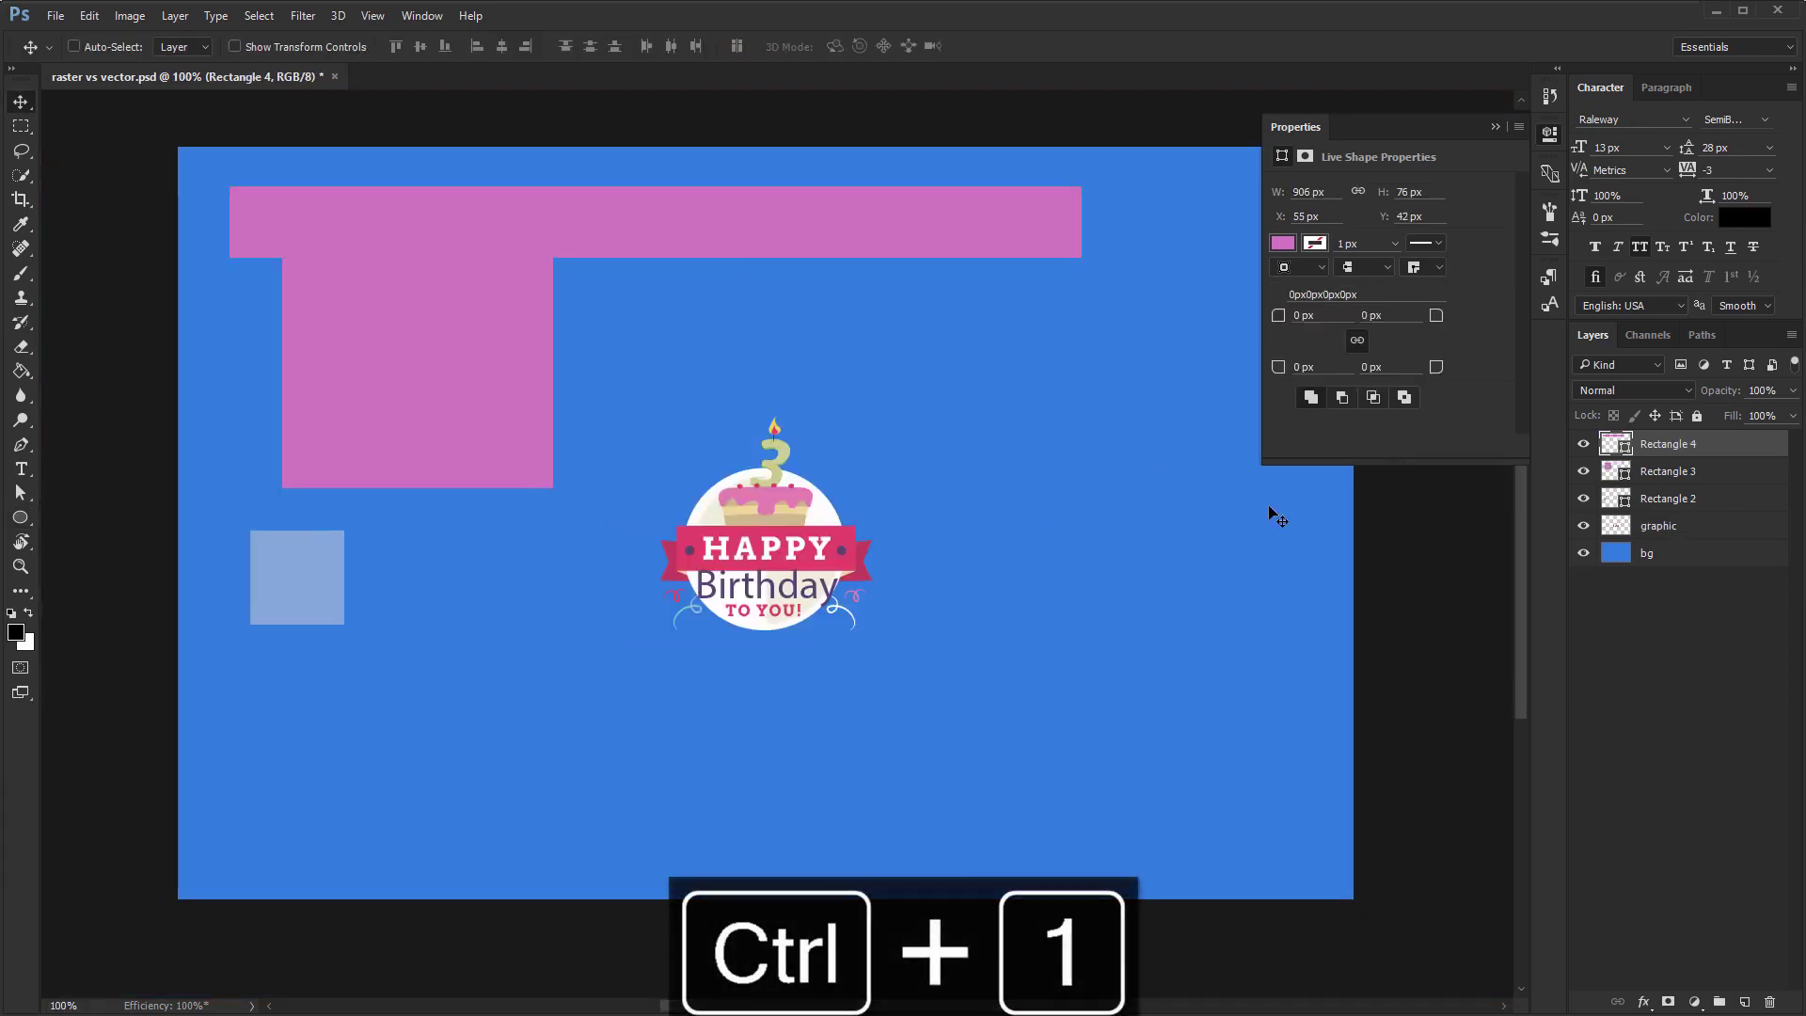
key("Delete")
key("Delete")
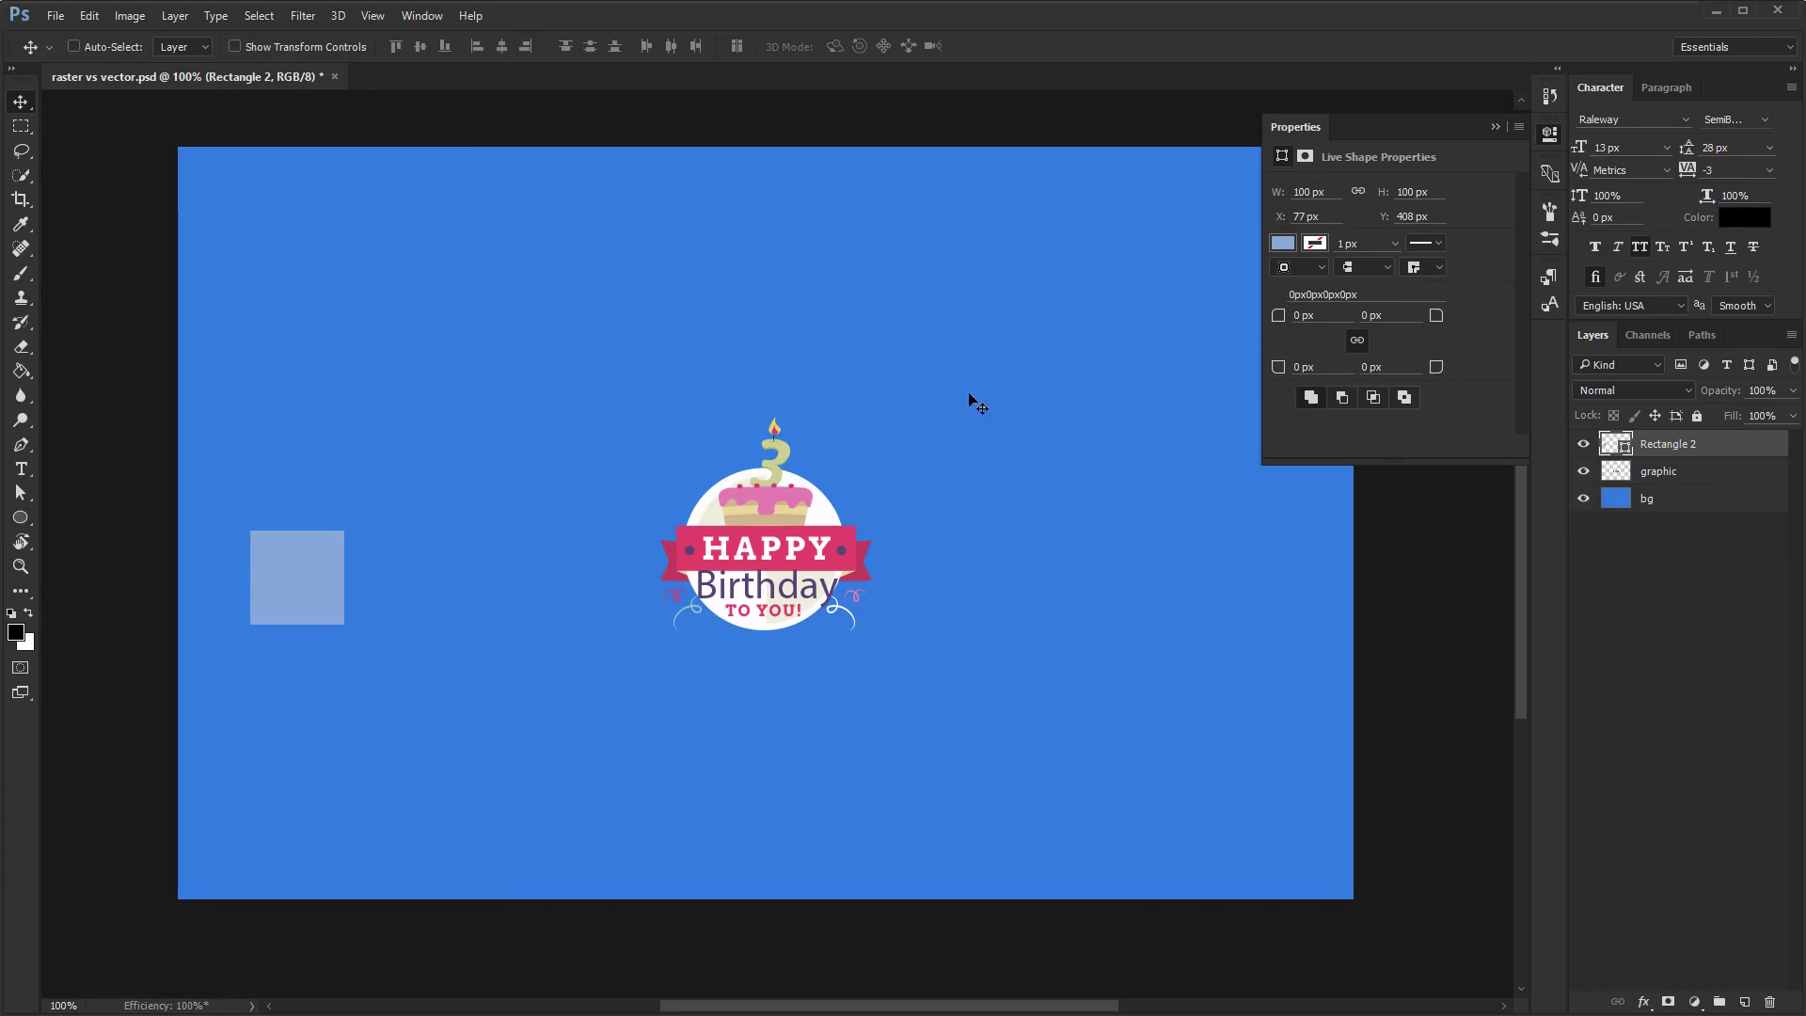
key("u")
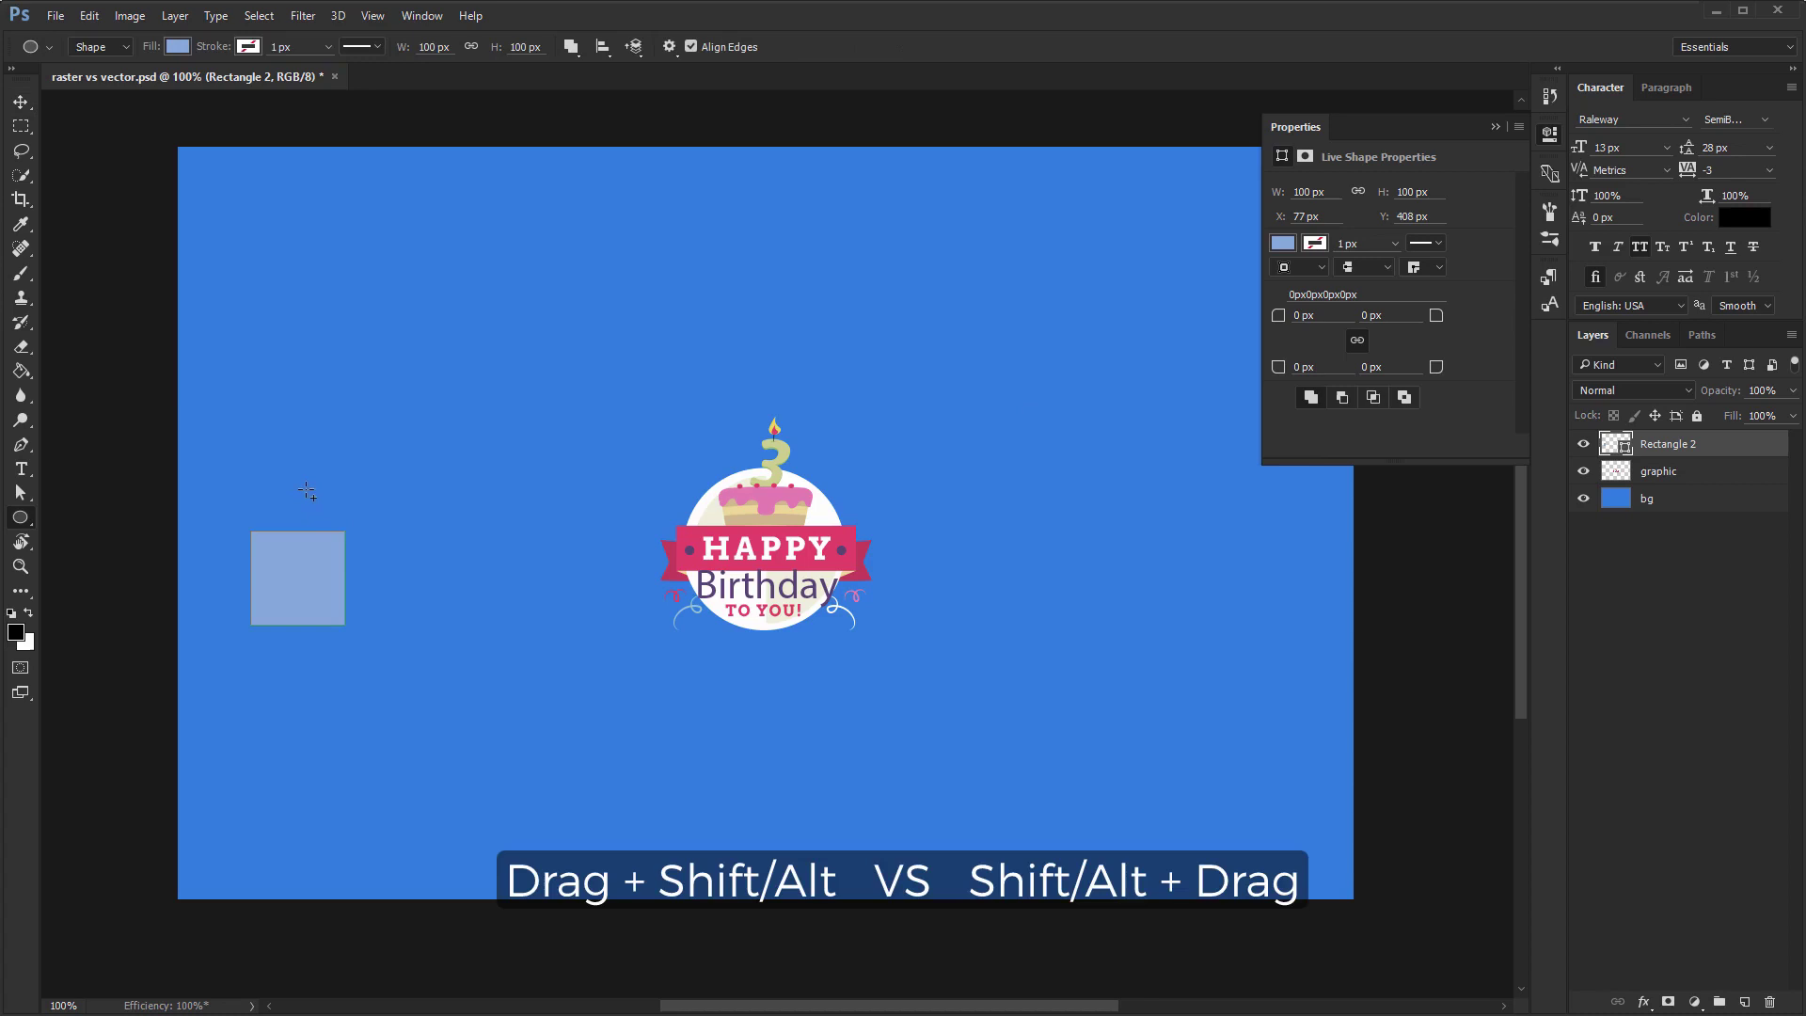
mouse_move(303, 488)
left_mouse_down()
mouse_move(414, 523)
mouse_move(414, 603)
left_mouse_up()
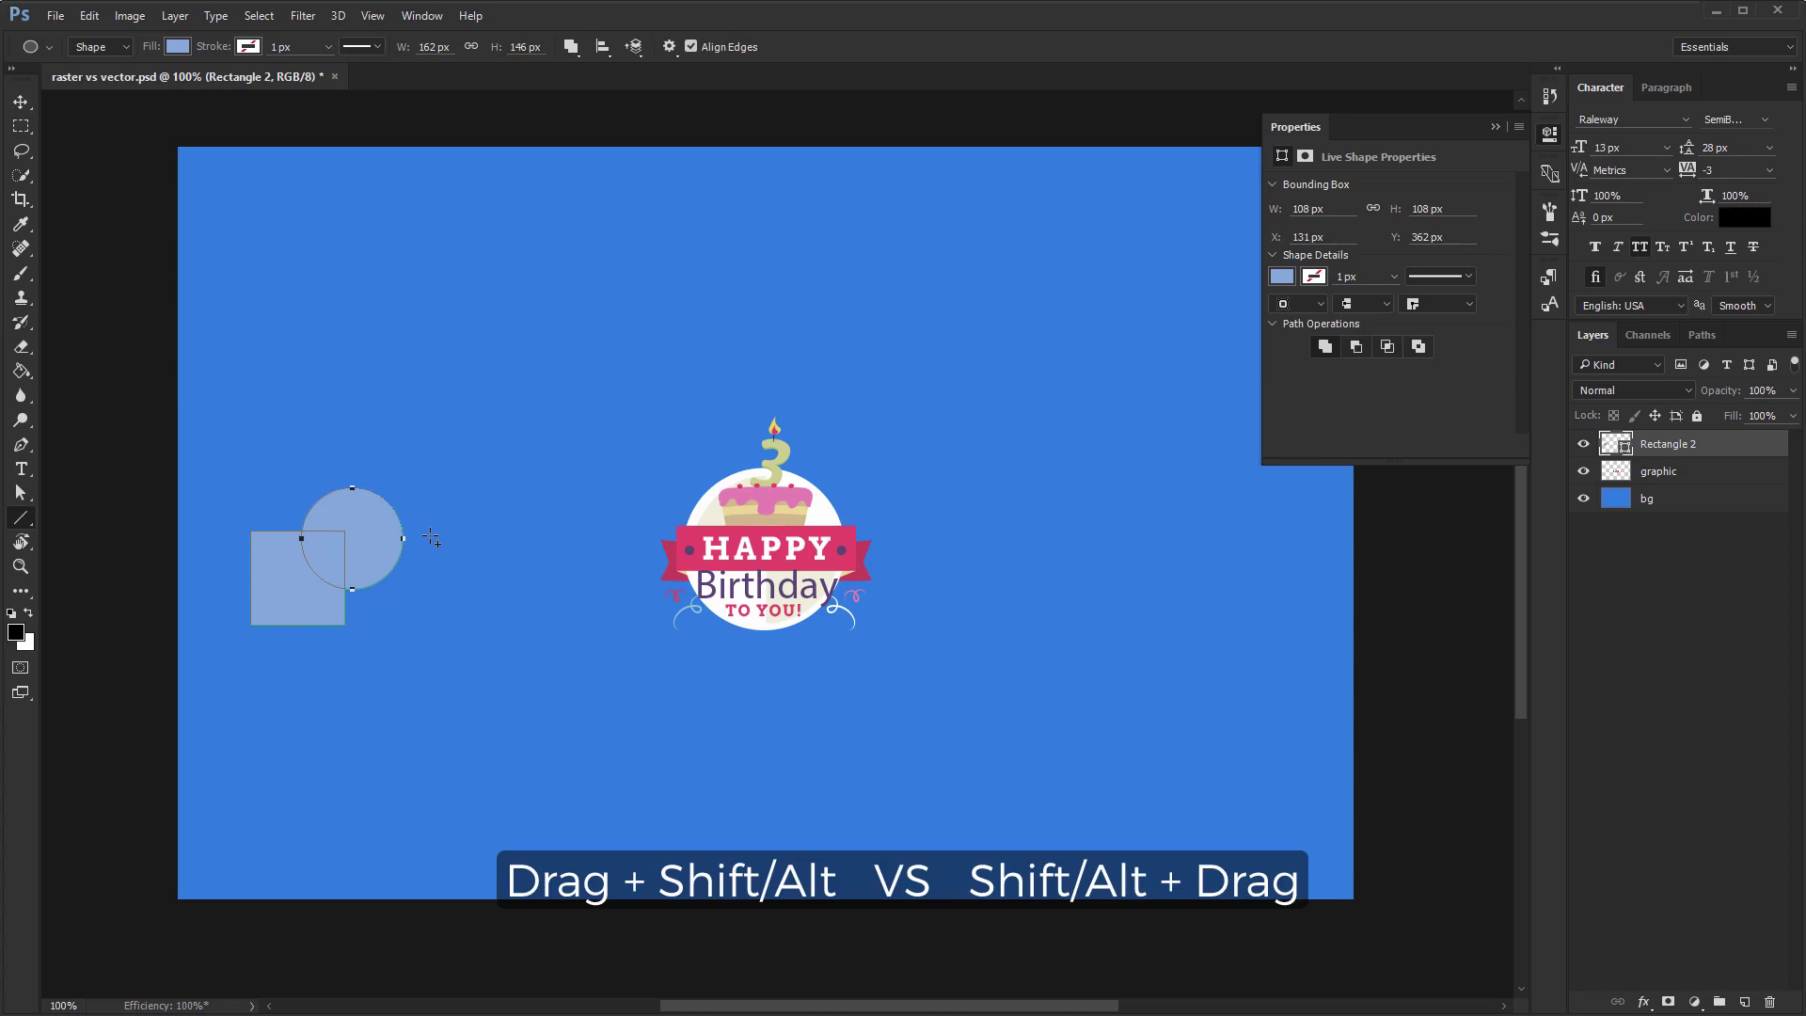
Combine a rounded rectangle and intersect a square with Rectangle 2's path, then delete Rectangle 2
key("shift+u")
key("shift+u")
left_click_drag(437, 454, 380, 558)
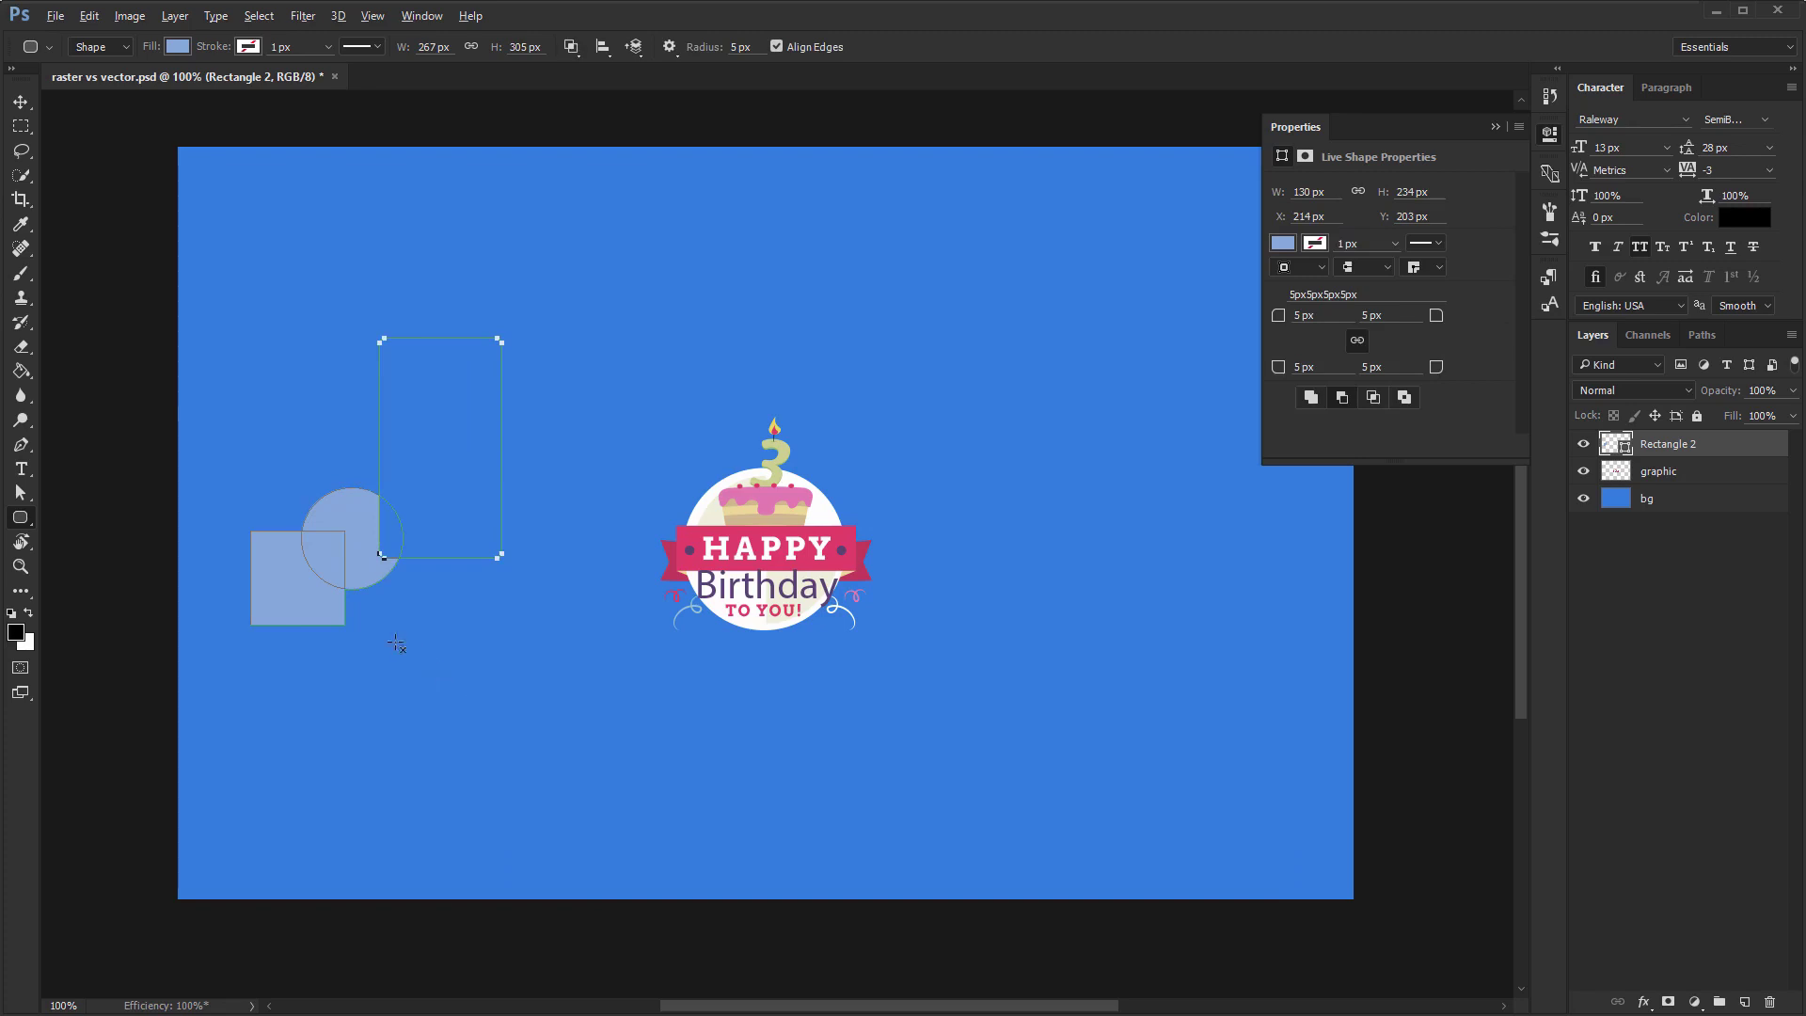
mouse_move(367, 637)
left_mouse_down()
mouse_move(307, 478)
mouse_move(300, 570)
left_mouse_up()
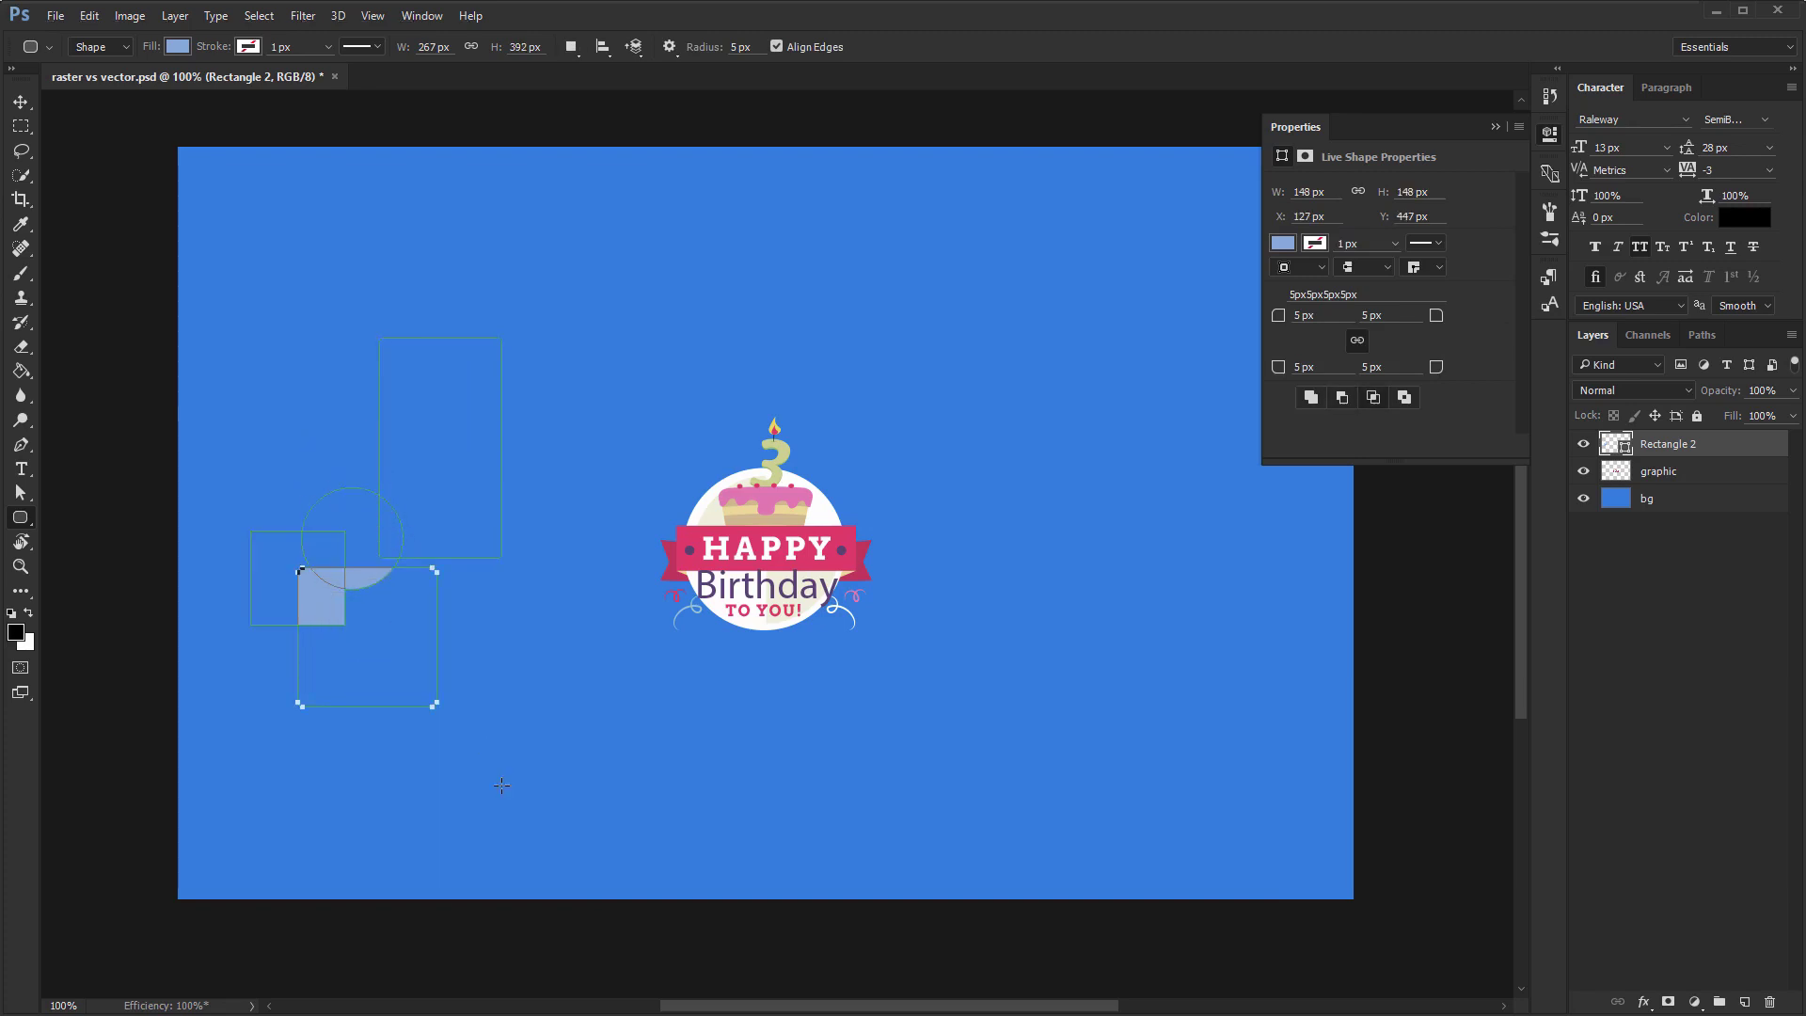
key("v")
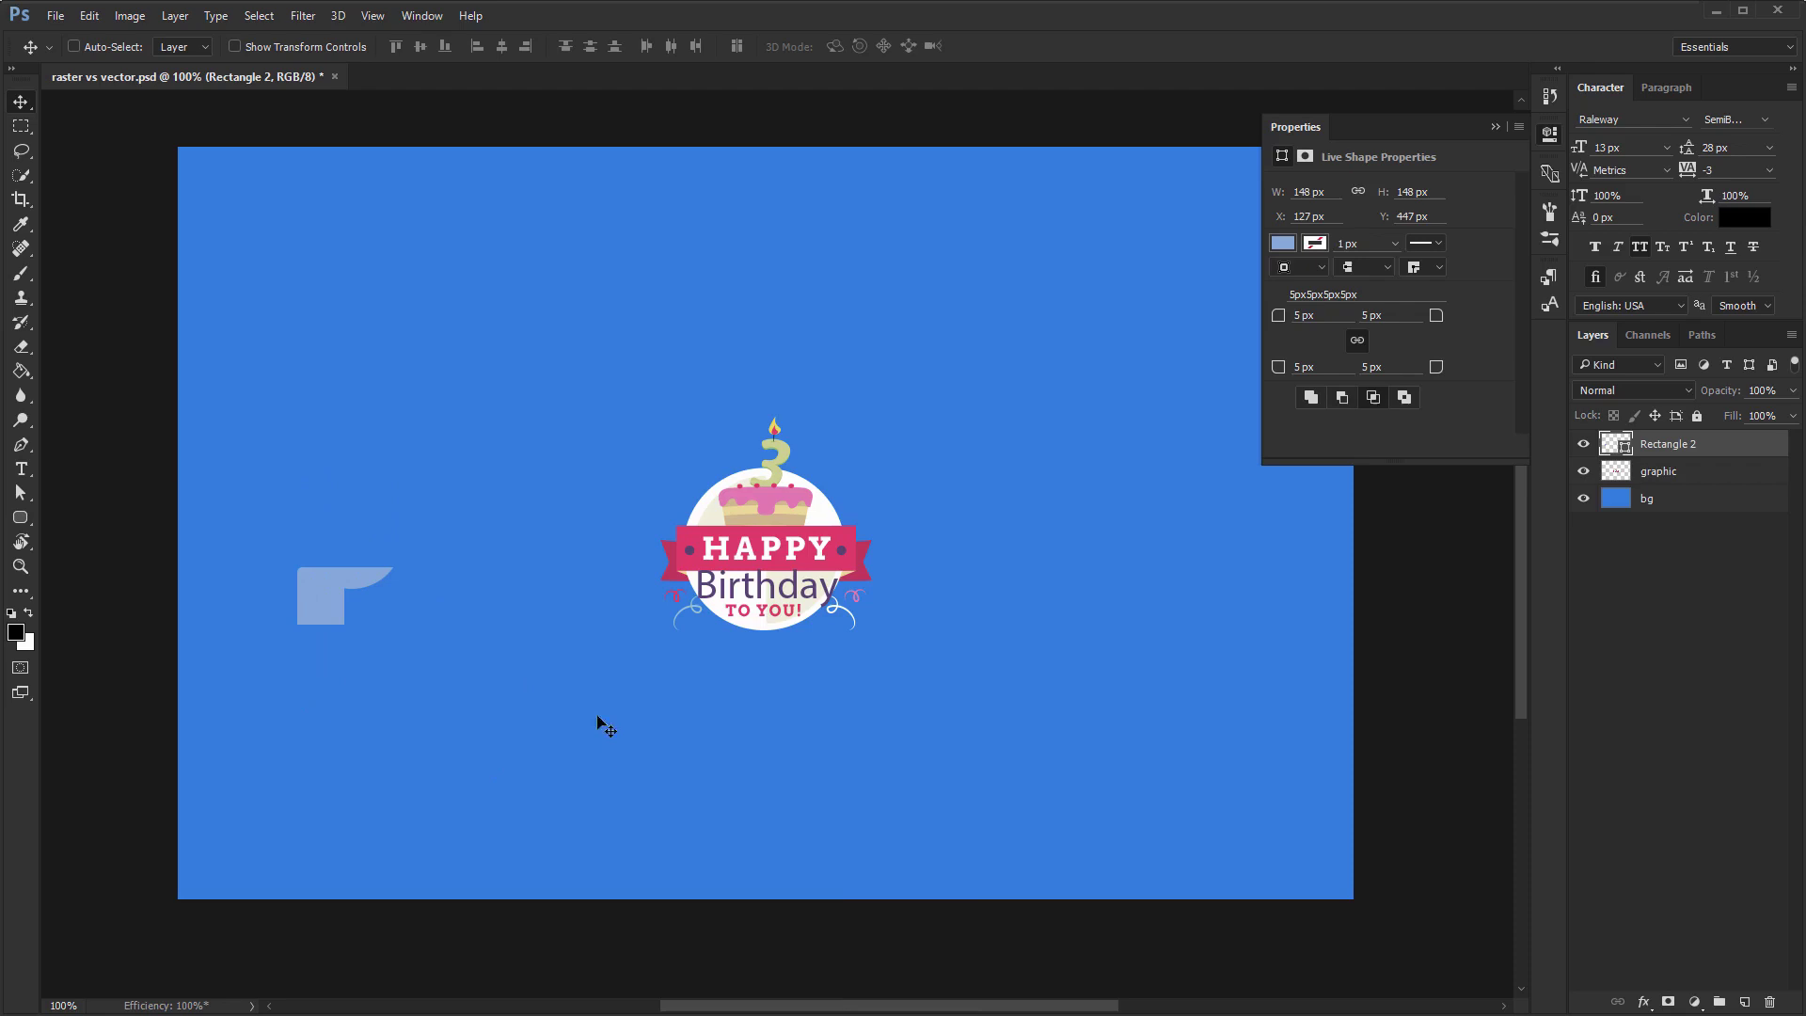
key("Delete")
Draw the circled right-arrow custom shape on the left of the canvas and nudge it right
left_click(20, 518)
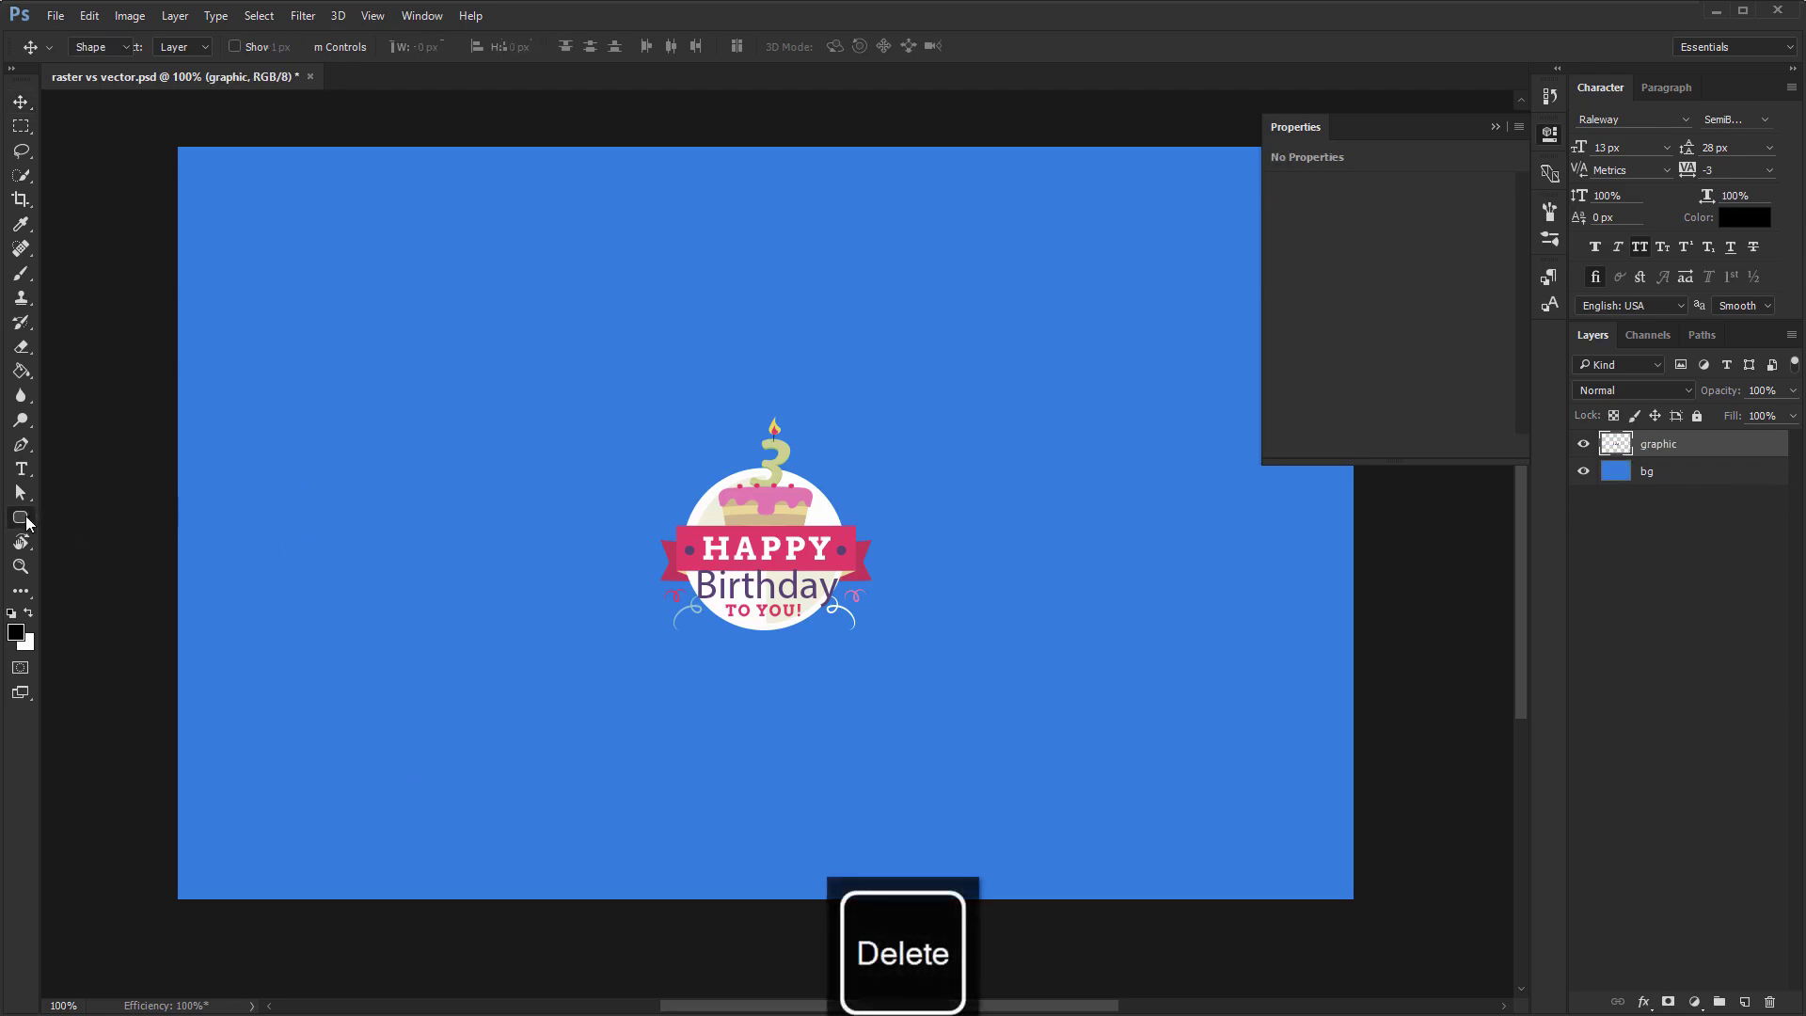
left_click(164, 722)
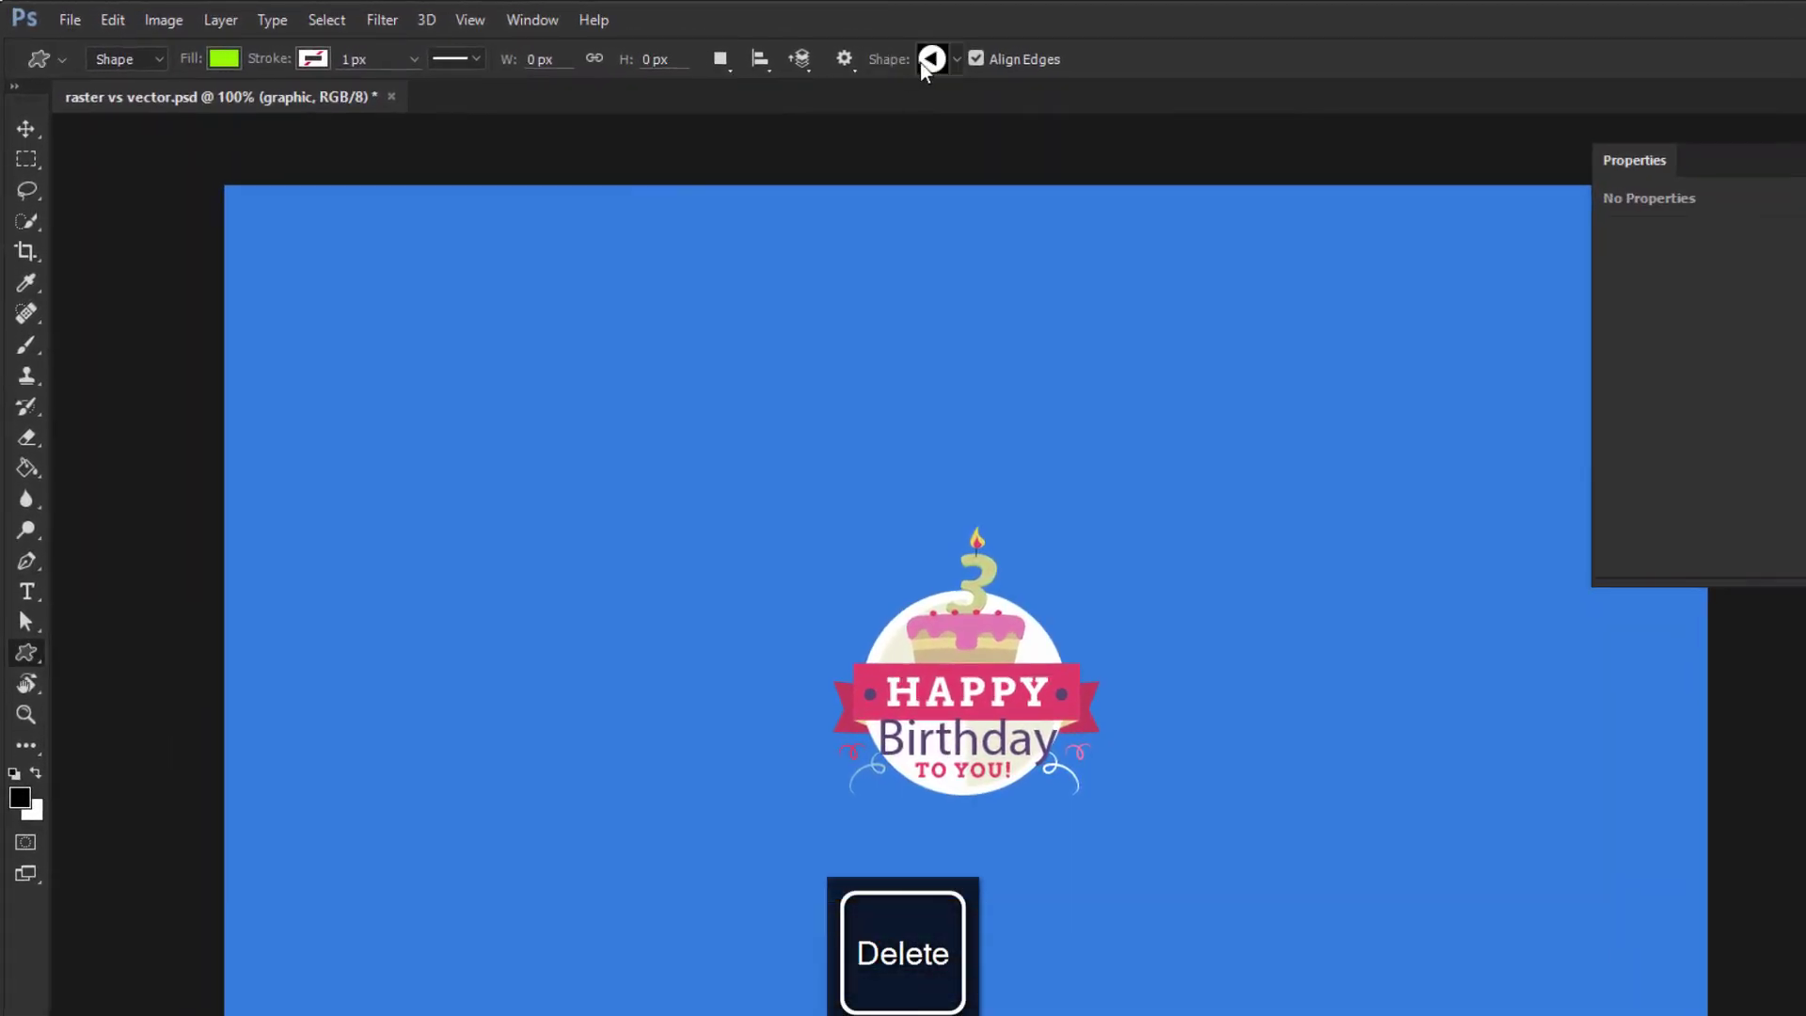
left_click(877, 59)
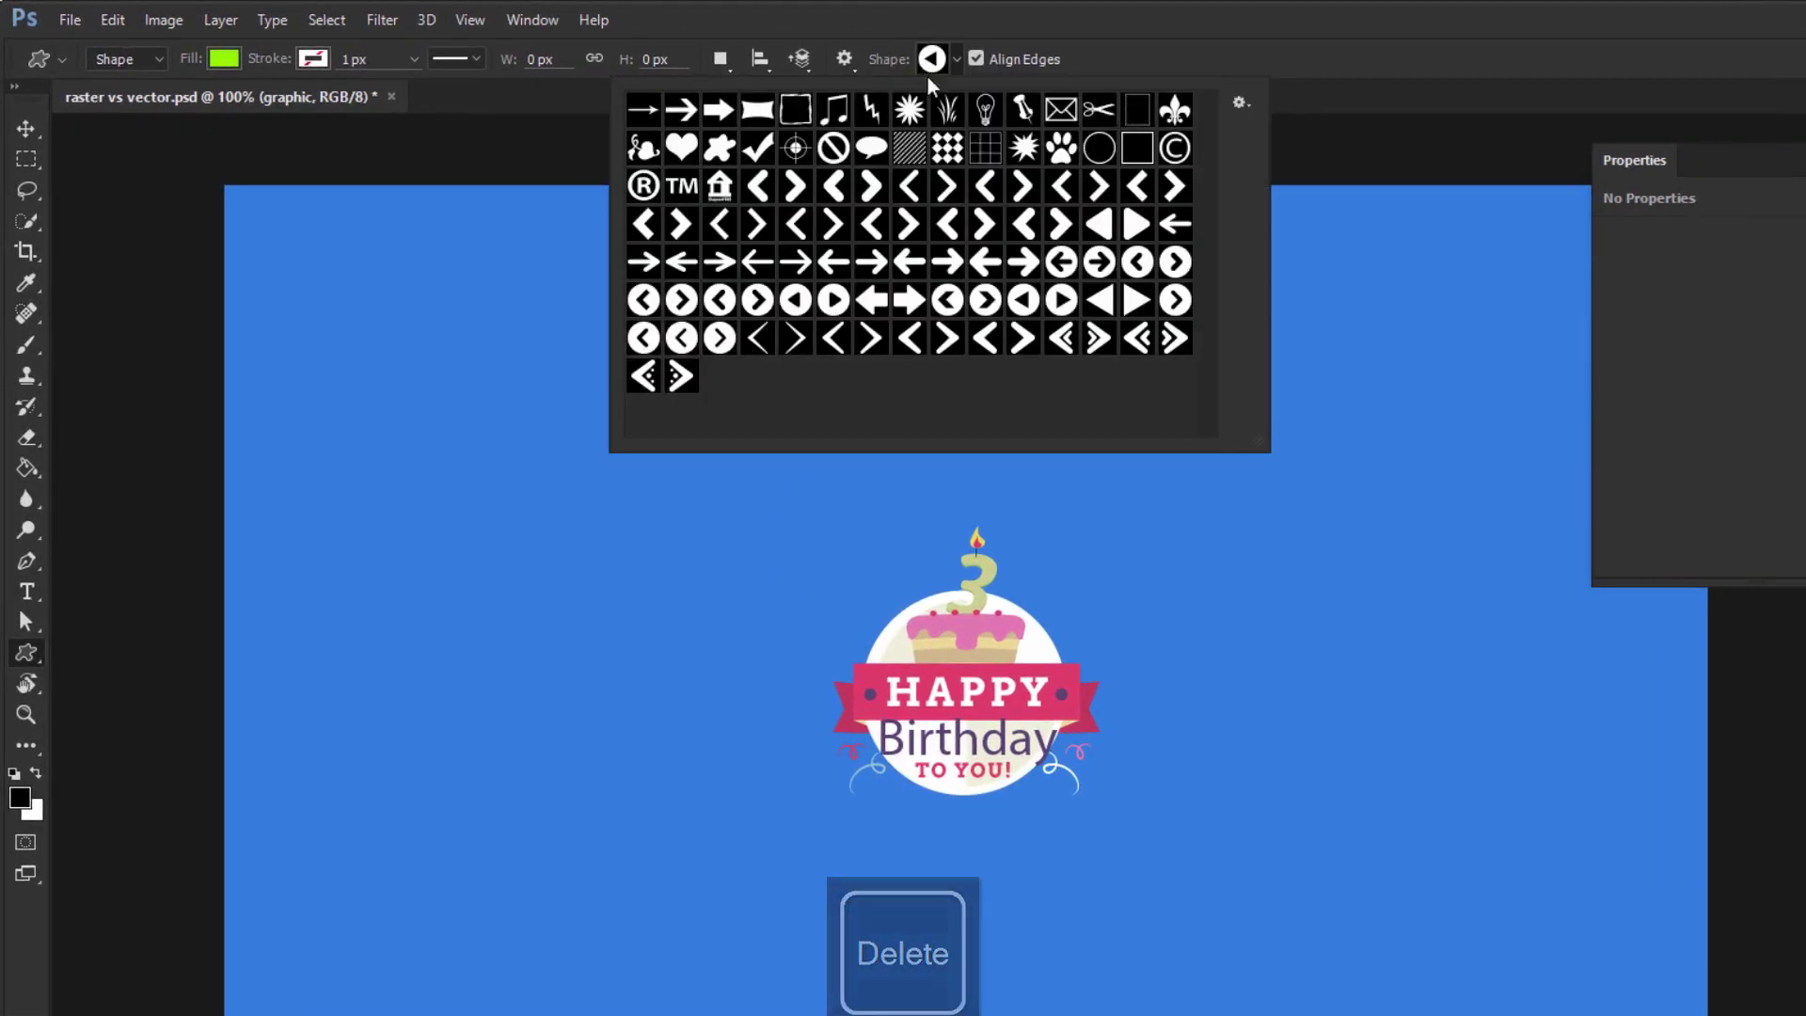
left_click(1099, 262)
left_click_drag(255, 393, 596, 668)
key("v")
left_click_drag(527, 611, 599, 602)
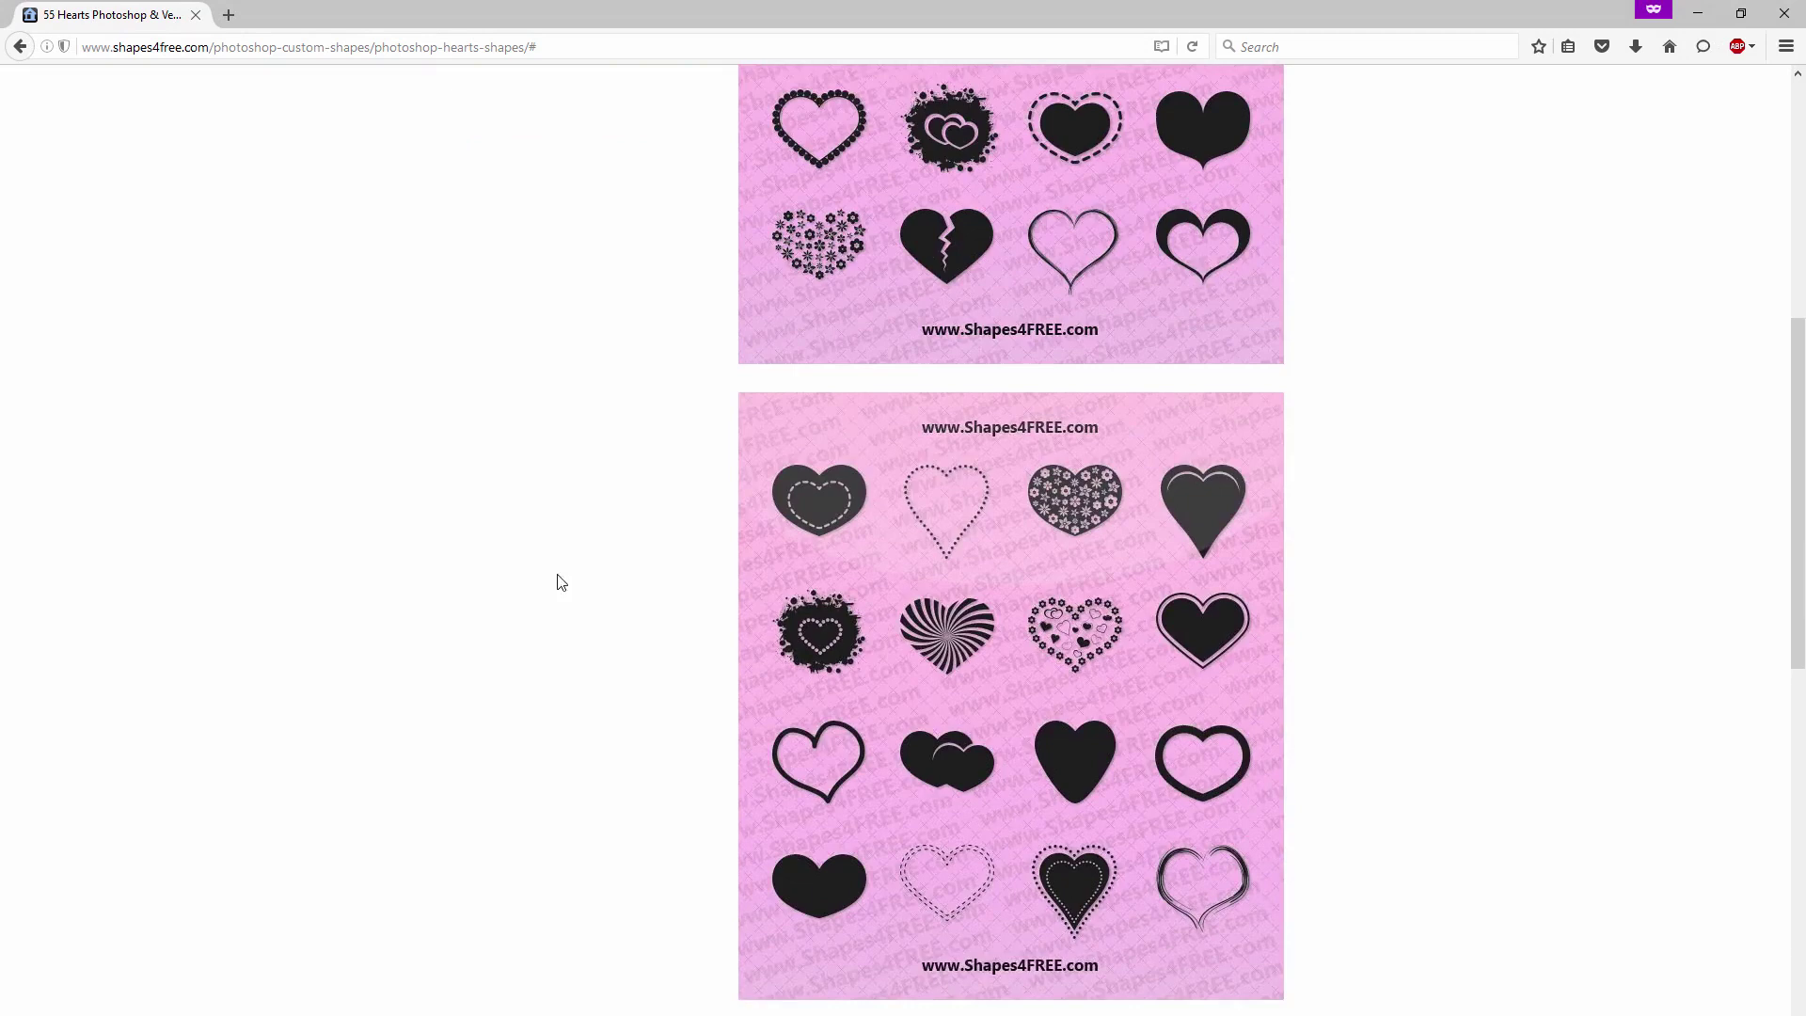
Download hearts-Shapes4FREE.zip from shapes4free and open its hearts-Shapes4FREE.csh file via WinRAR
middle_click(558, 573)
left_click(797, 887)
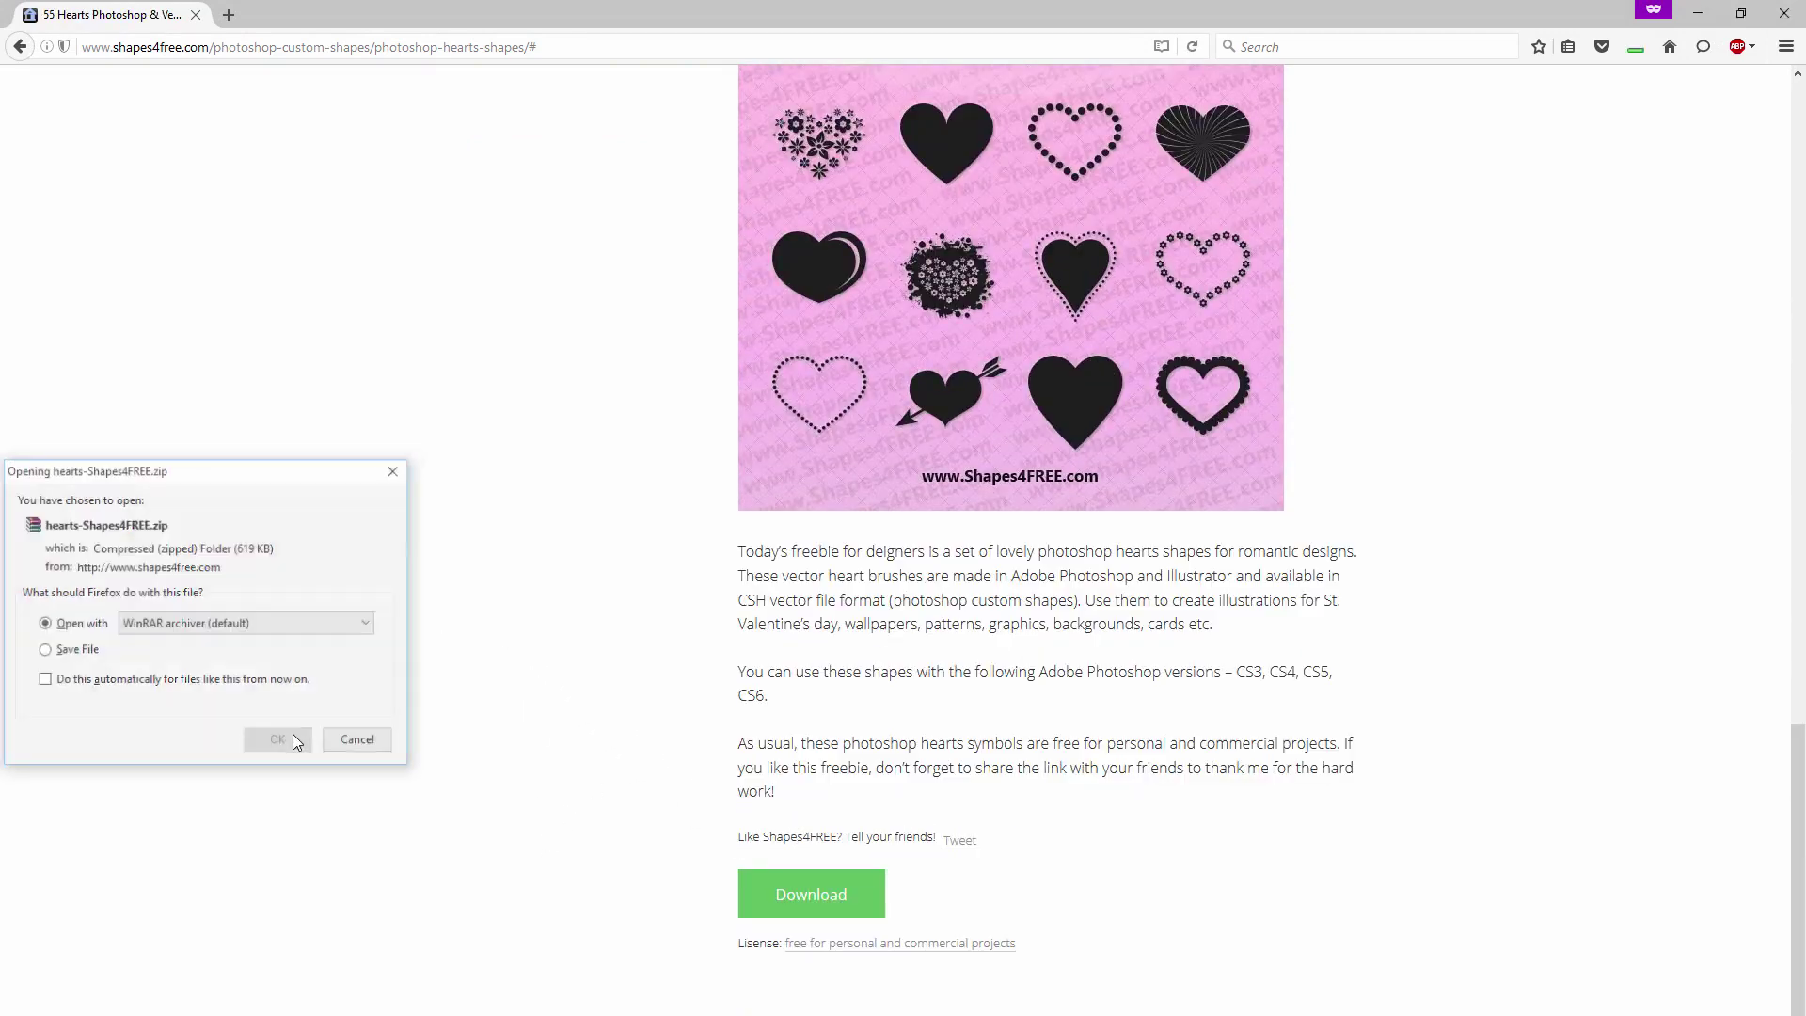
left_click(295, 740)
double_click(356, 349)
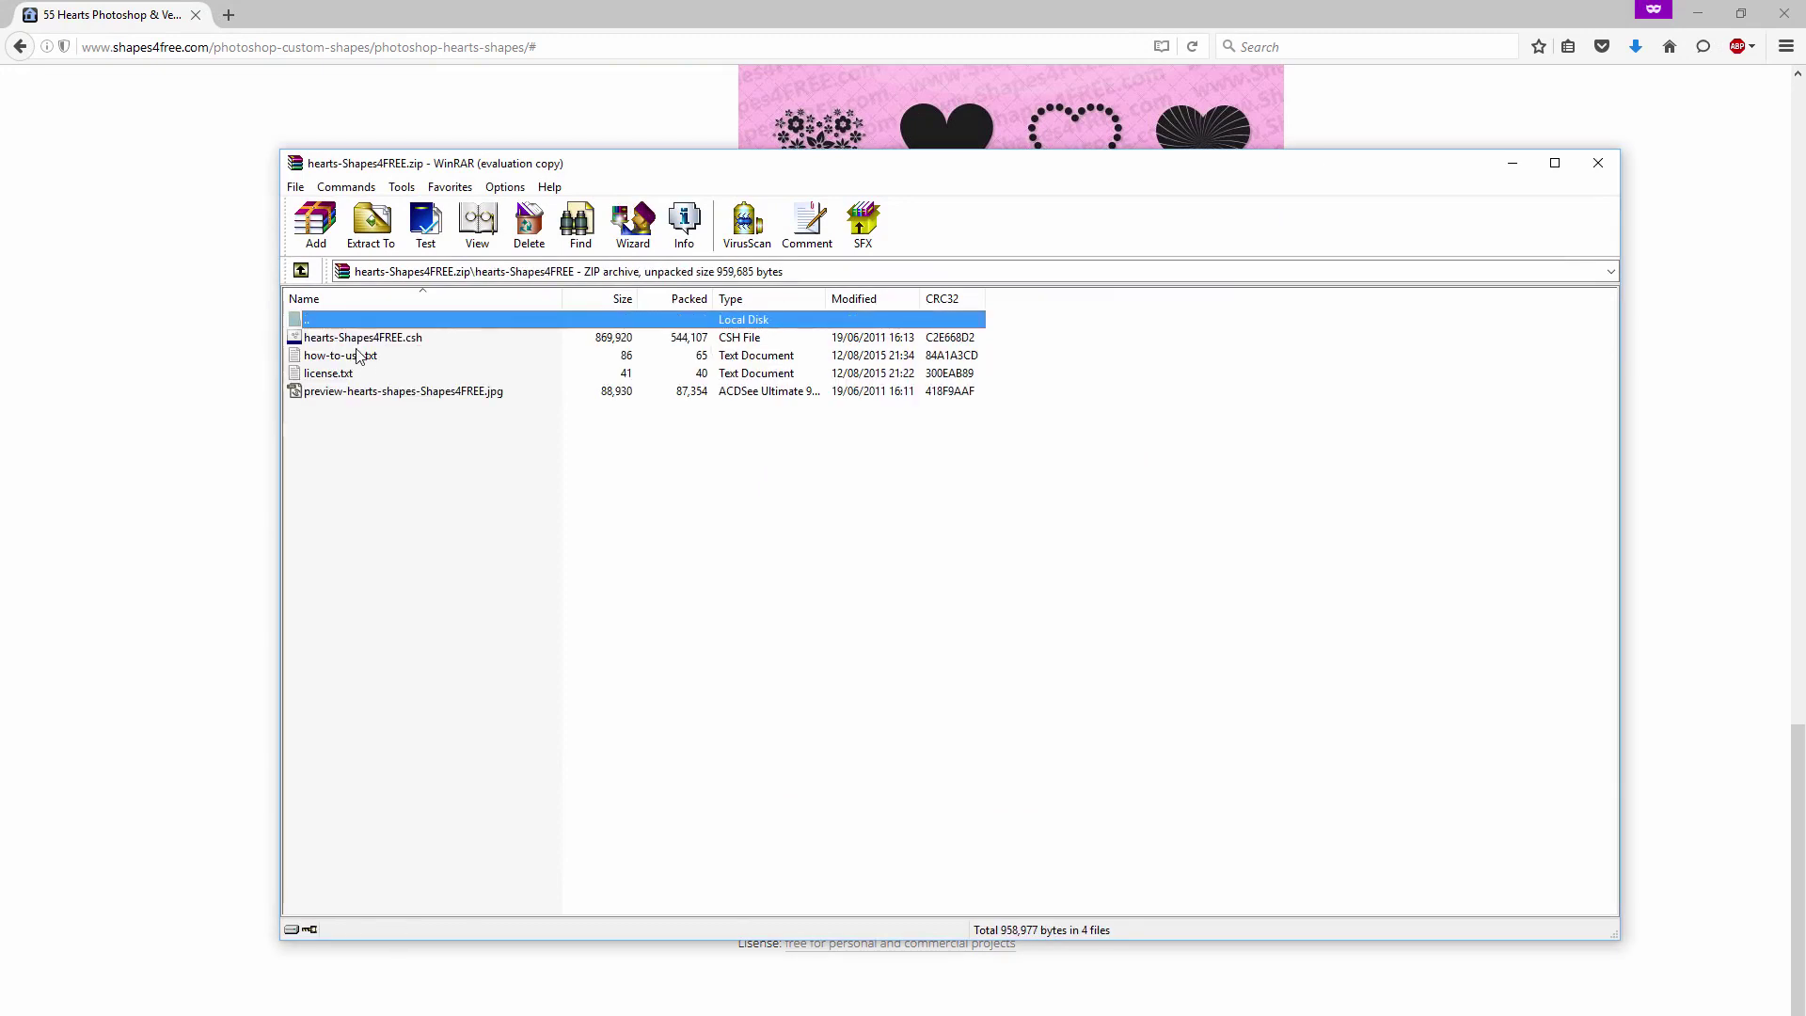
double_click(363, 338)
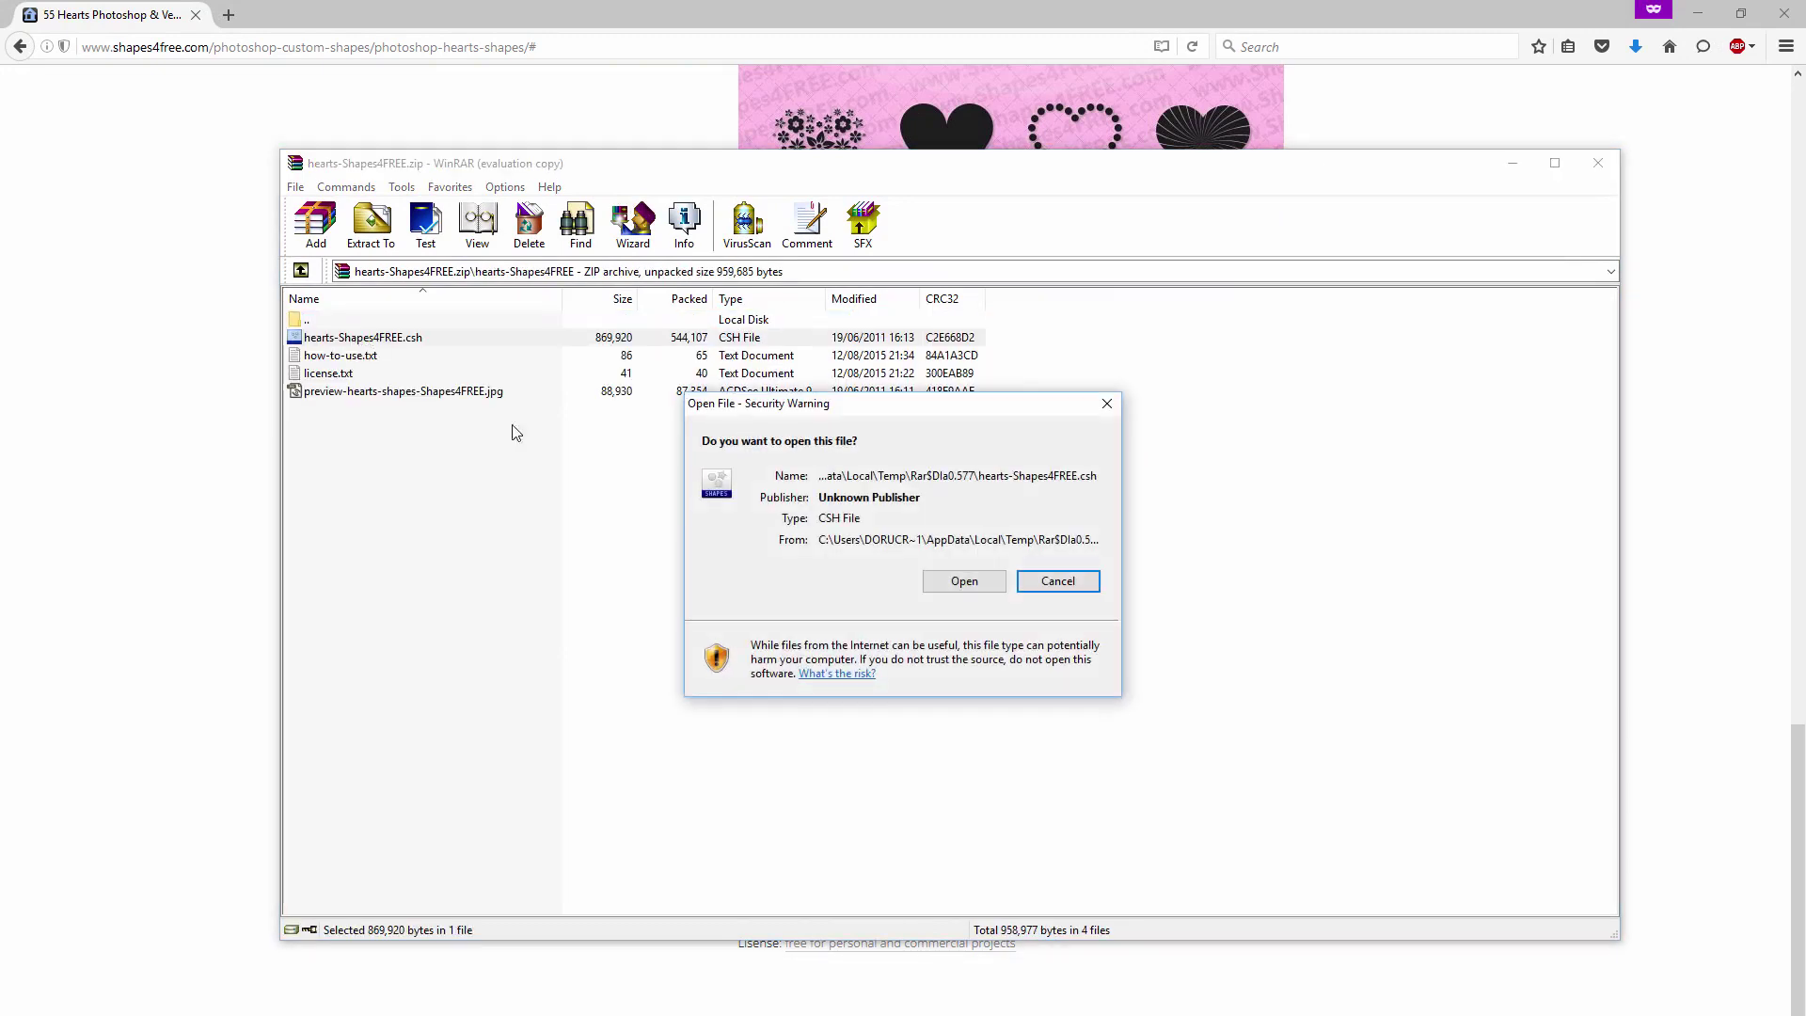
left_click(965, 582)
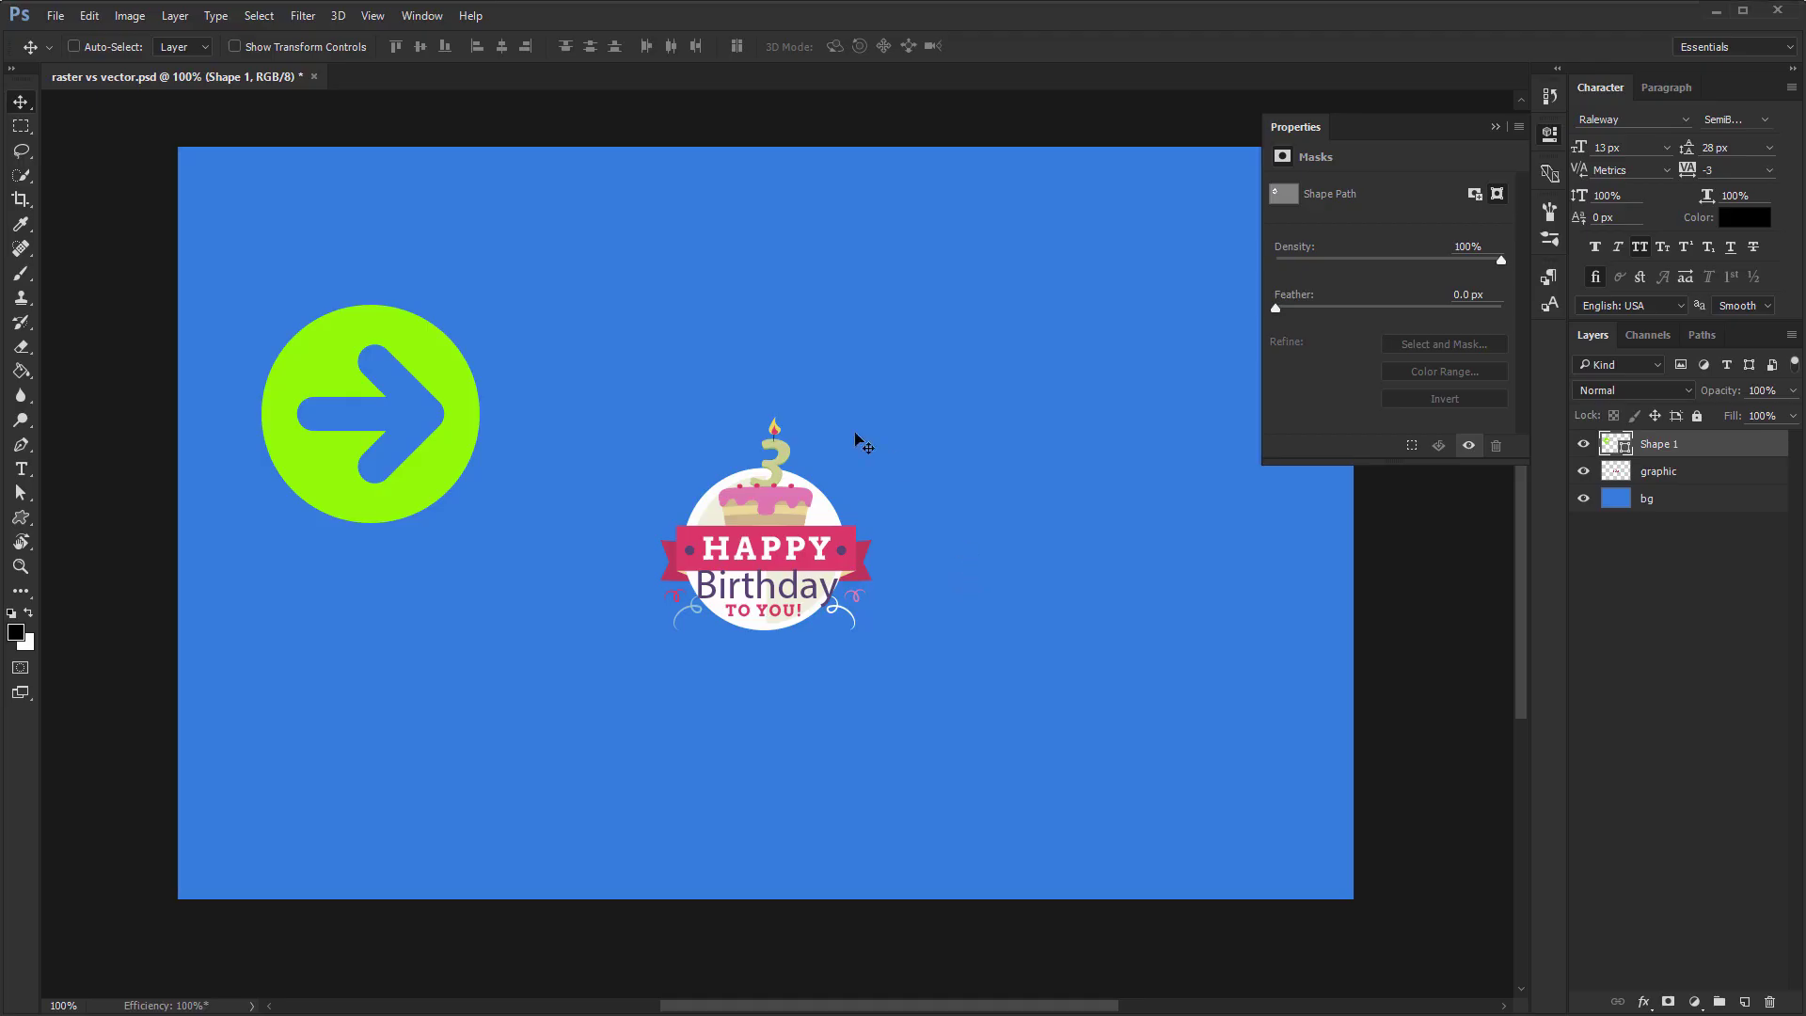
Choose the Custom Shape Tool and browse the newly loaded heart presets in the Shape picker
left_click(20, 517)
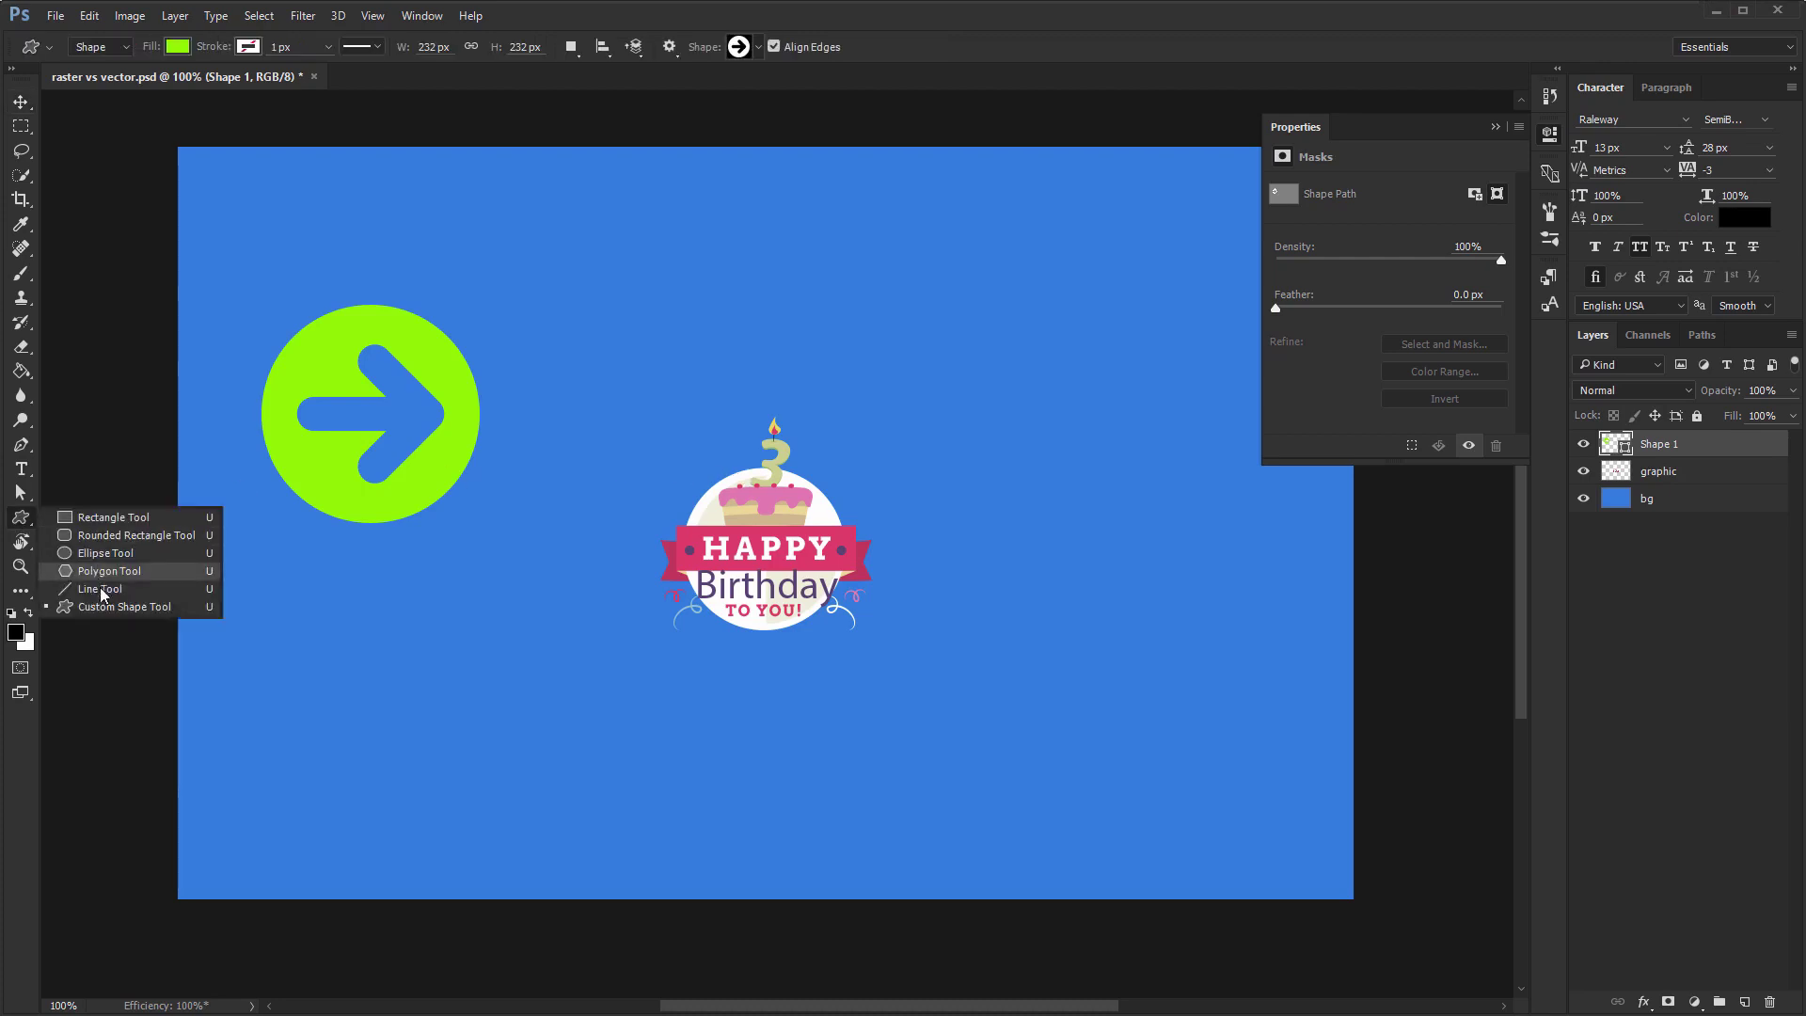
left_click(141, 609)
left_click(739, 47)
scroll(707, 80, "down", 2)
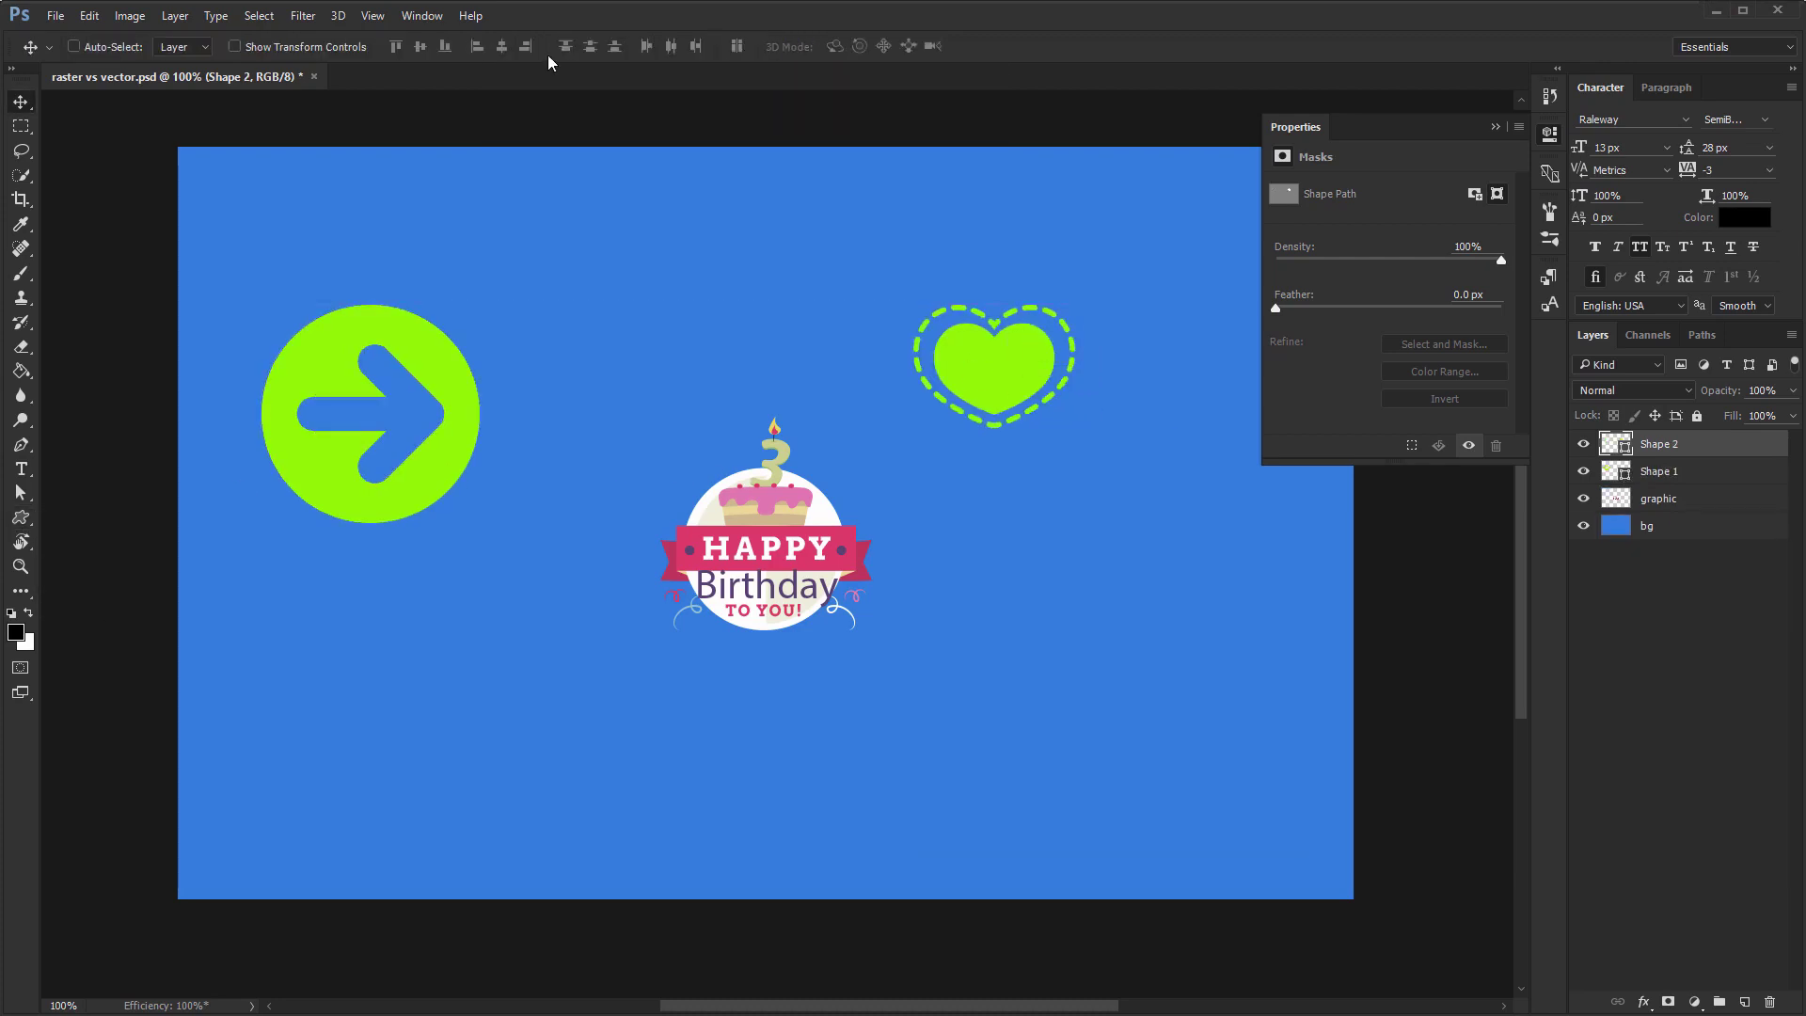
Draw a green broken heart and move it up beside the cake
key("u")
left_click(738, 47)
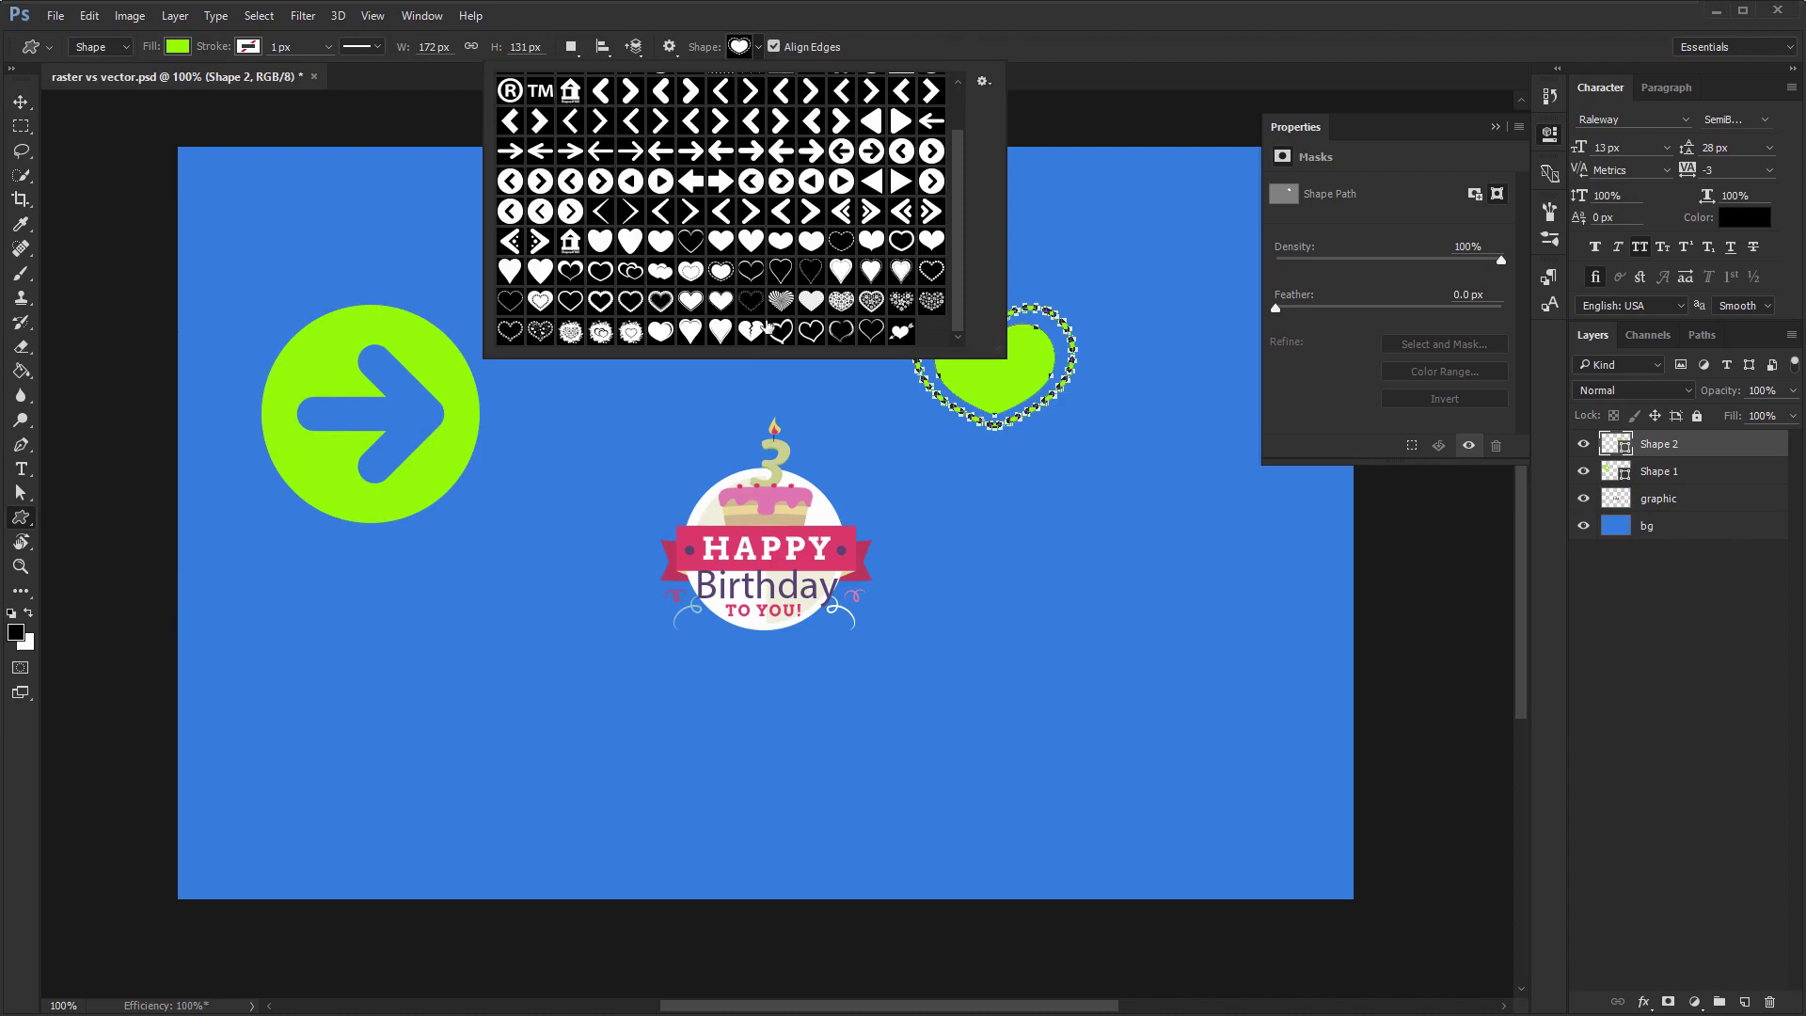
double_click(768, 328)
left_click_drag(452, 579, 573, 680)
key("v")
left_click_drag(494, 723, 661, 421)
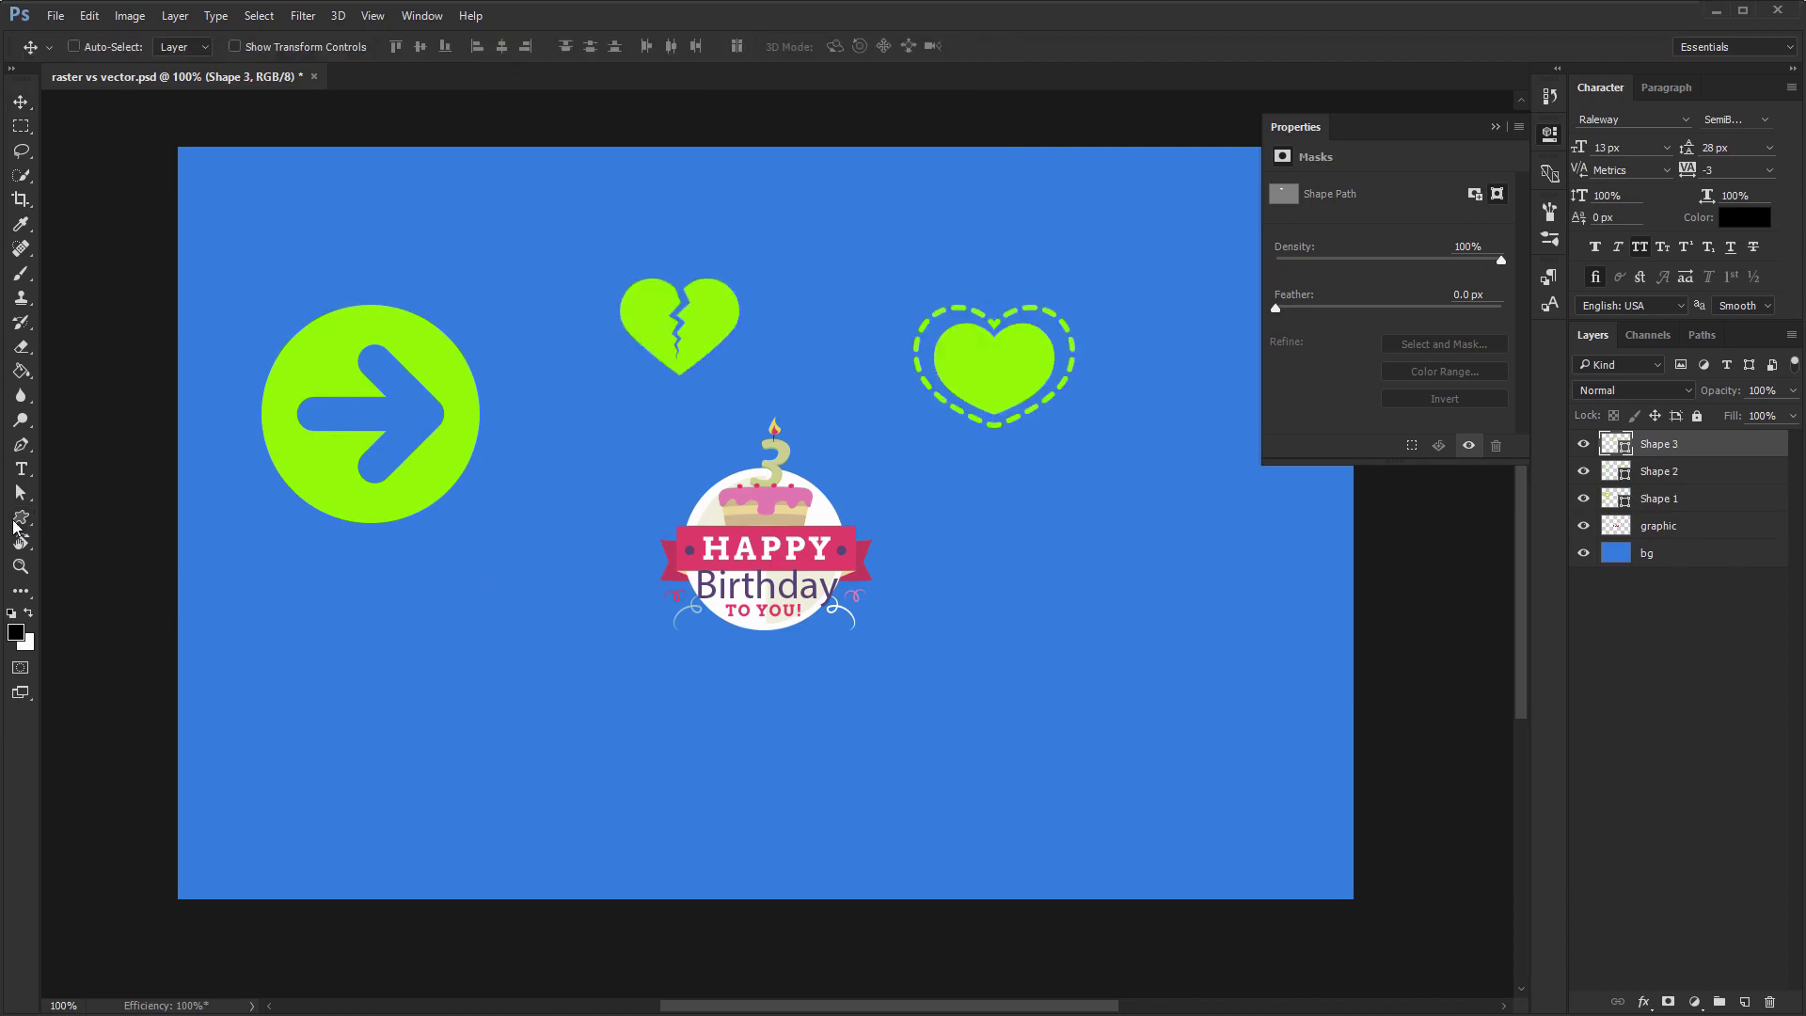
Draw a 203×154 px green rounded rectangle with 5 px corners at the lower left
left_click(21, 517)
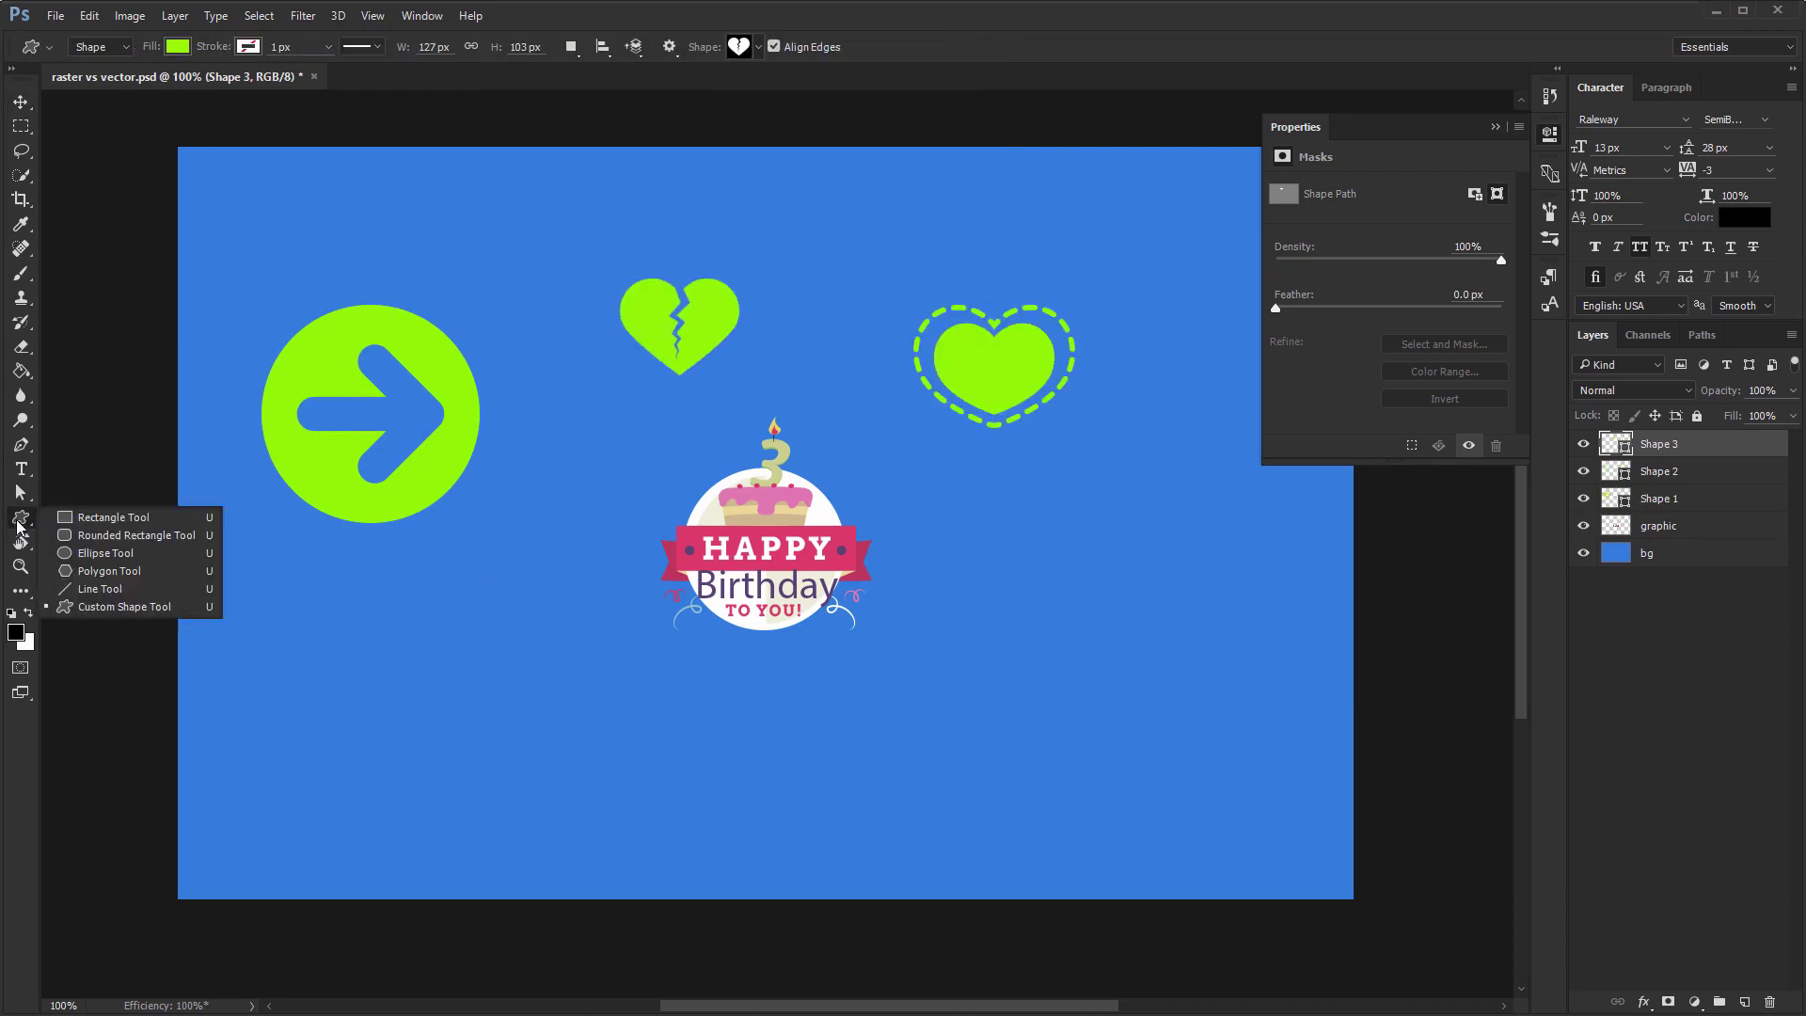
left_click(133, 535)
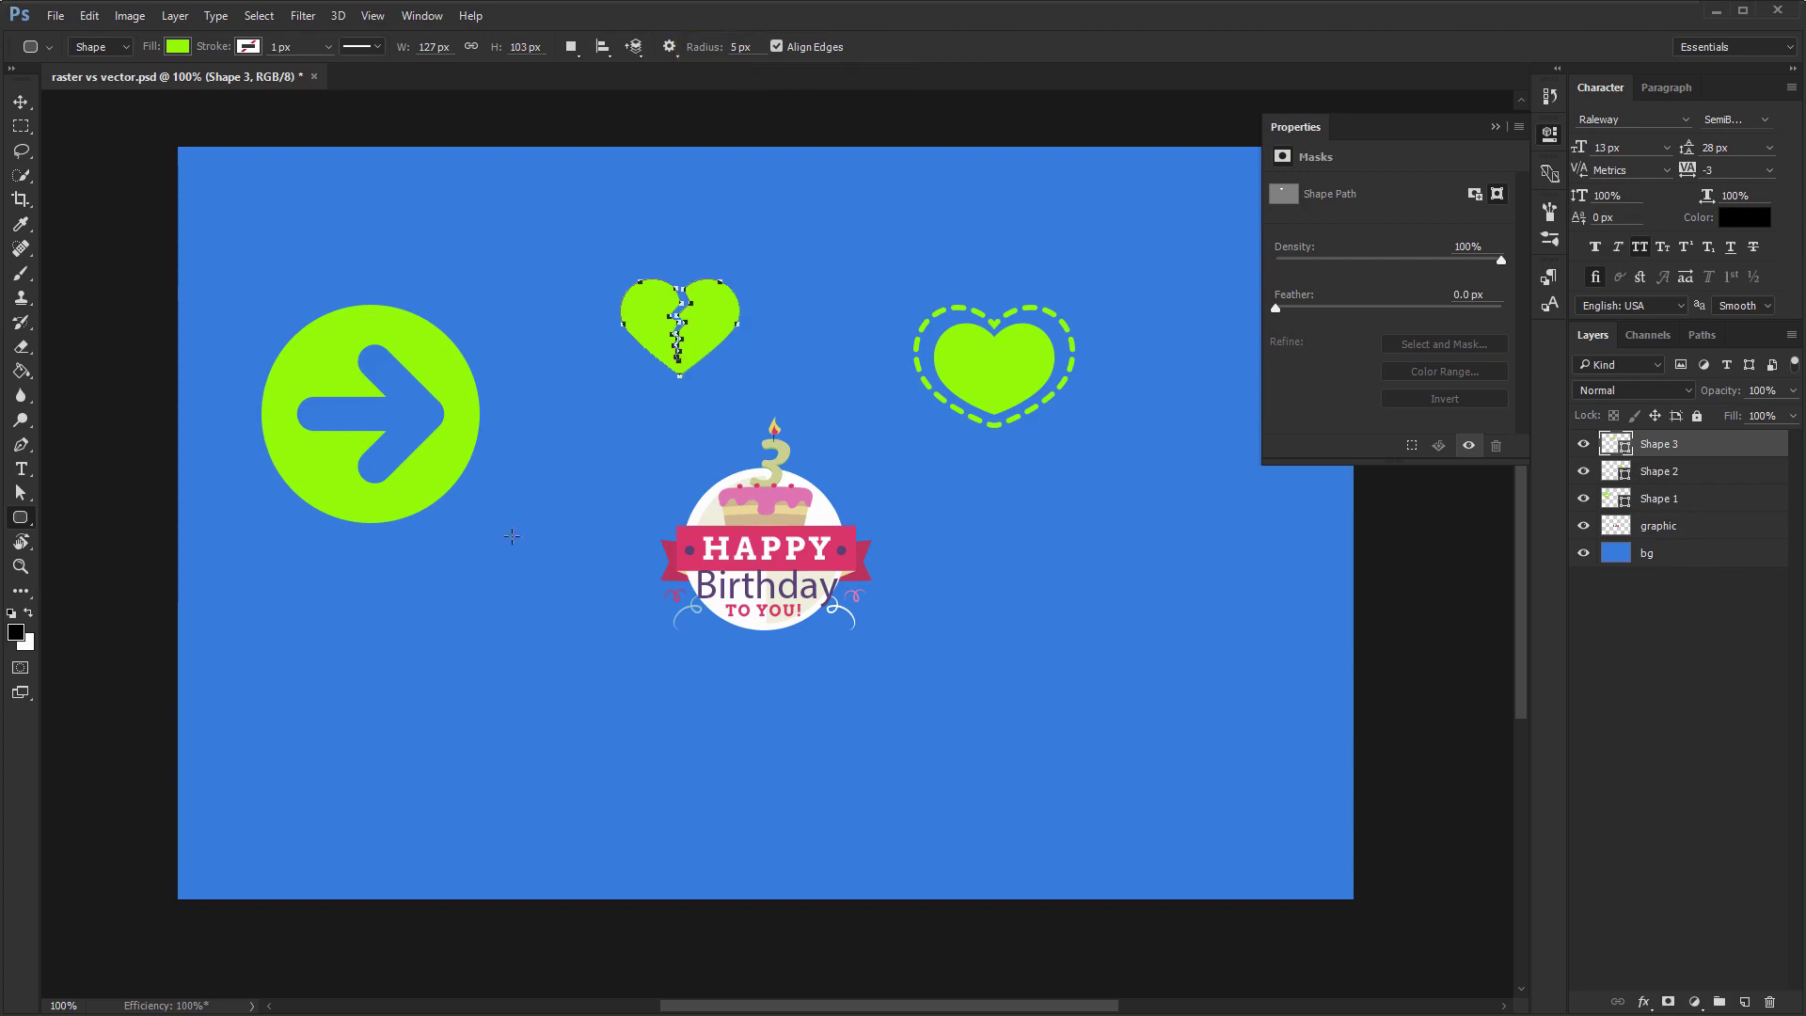
mouse_move(290, 589)
left_mouse_down()
mouse_move(461, 682)
mouse_move(480, 732)
left_mouse_up()
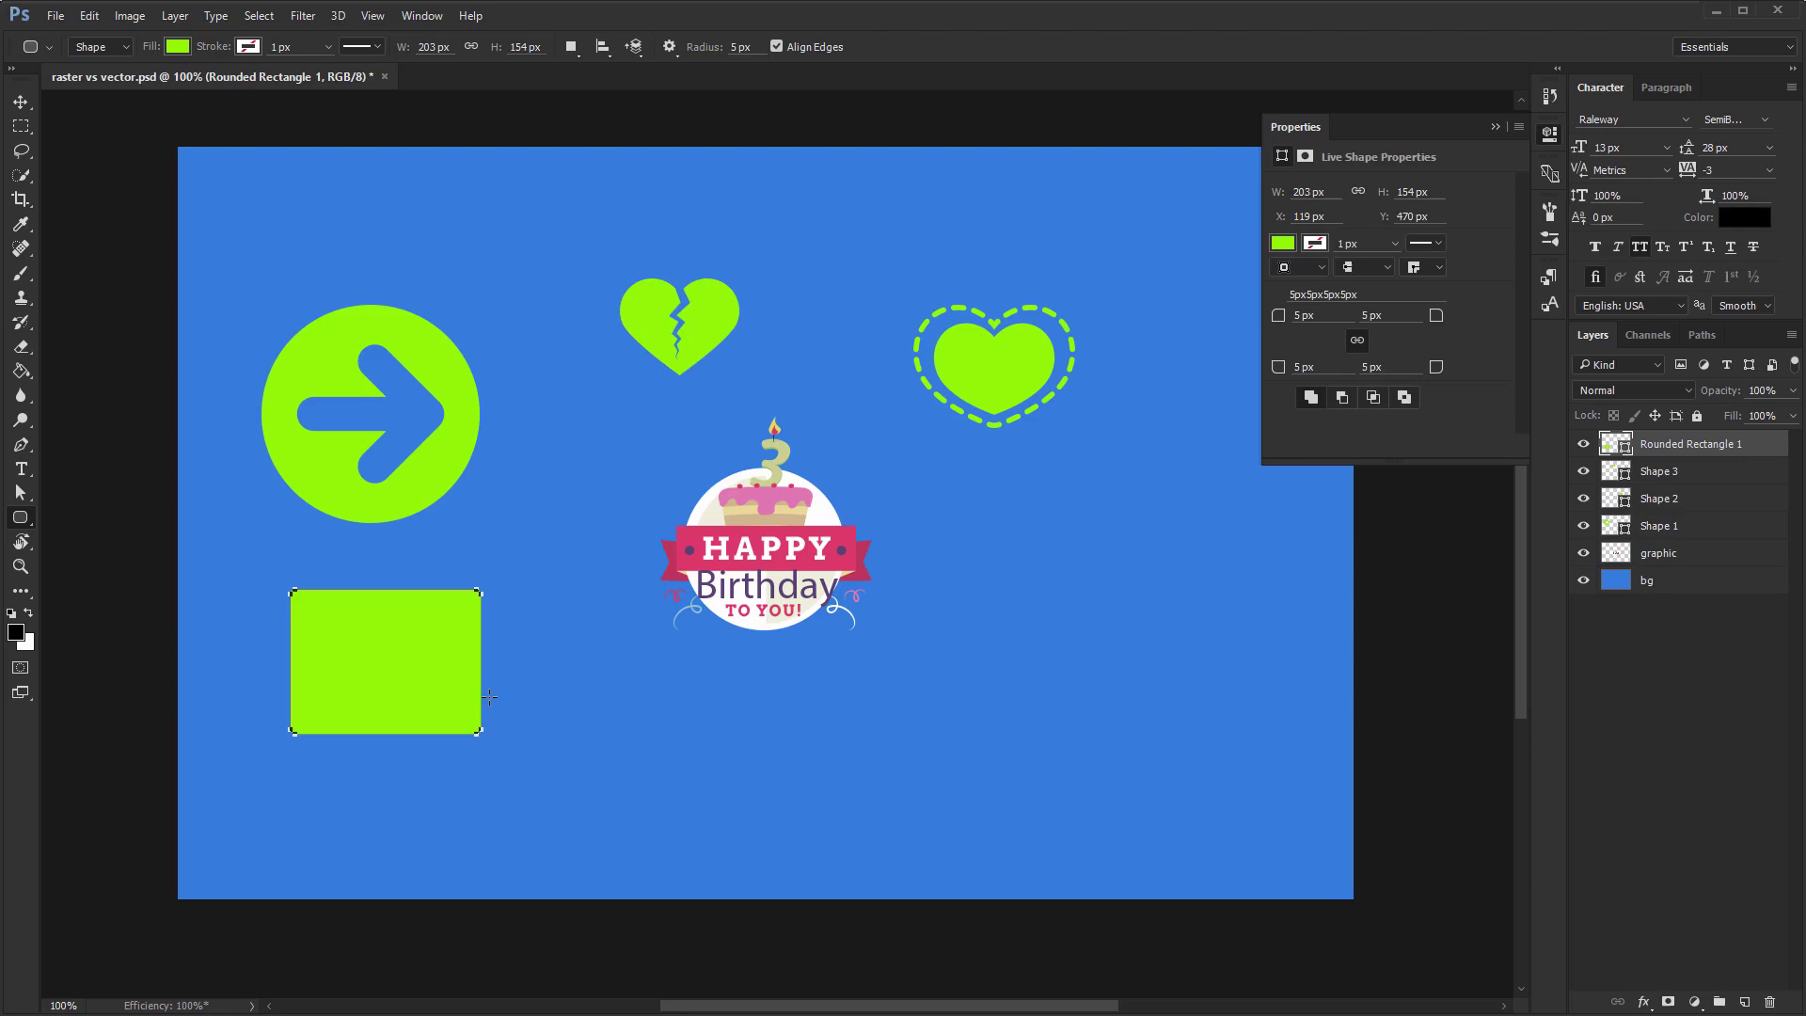
Set the rectangle's size in Properties to 300 px wide, then 200 px high
key("v")
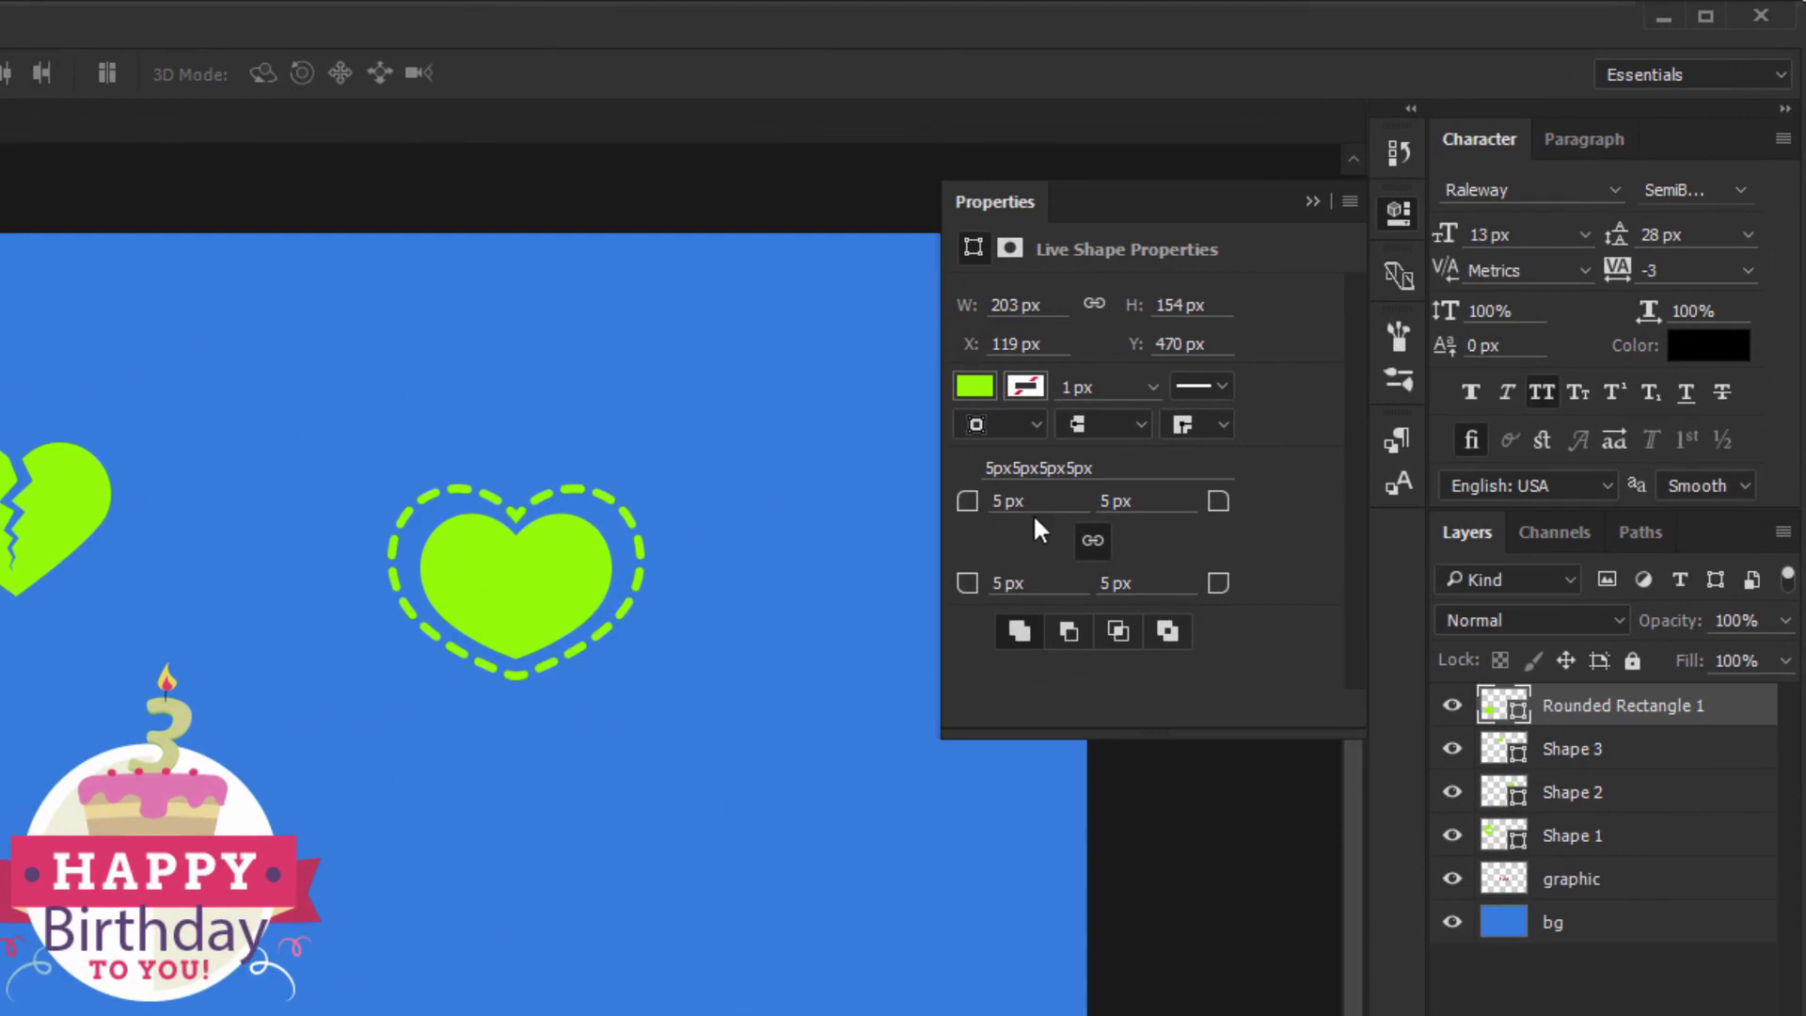
double_click(1041, 299)
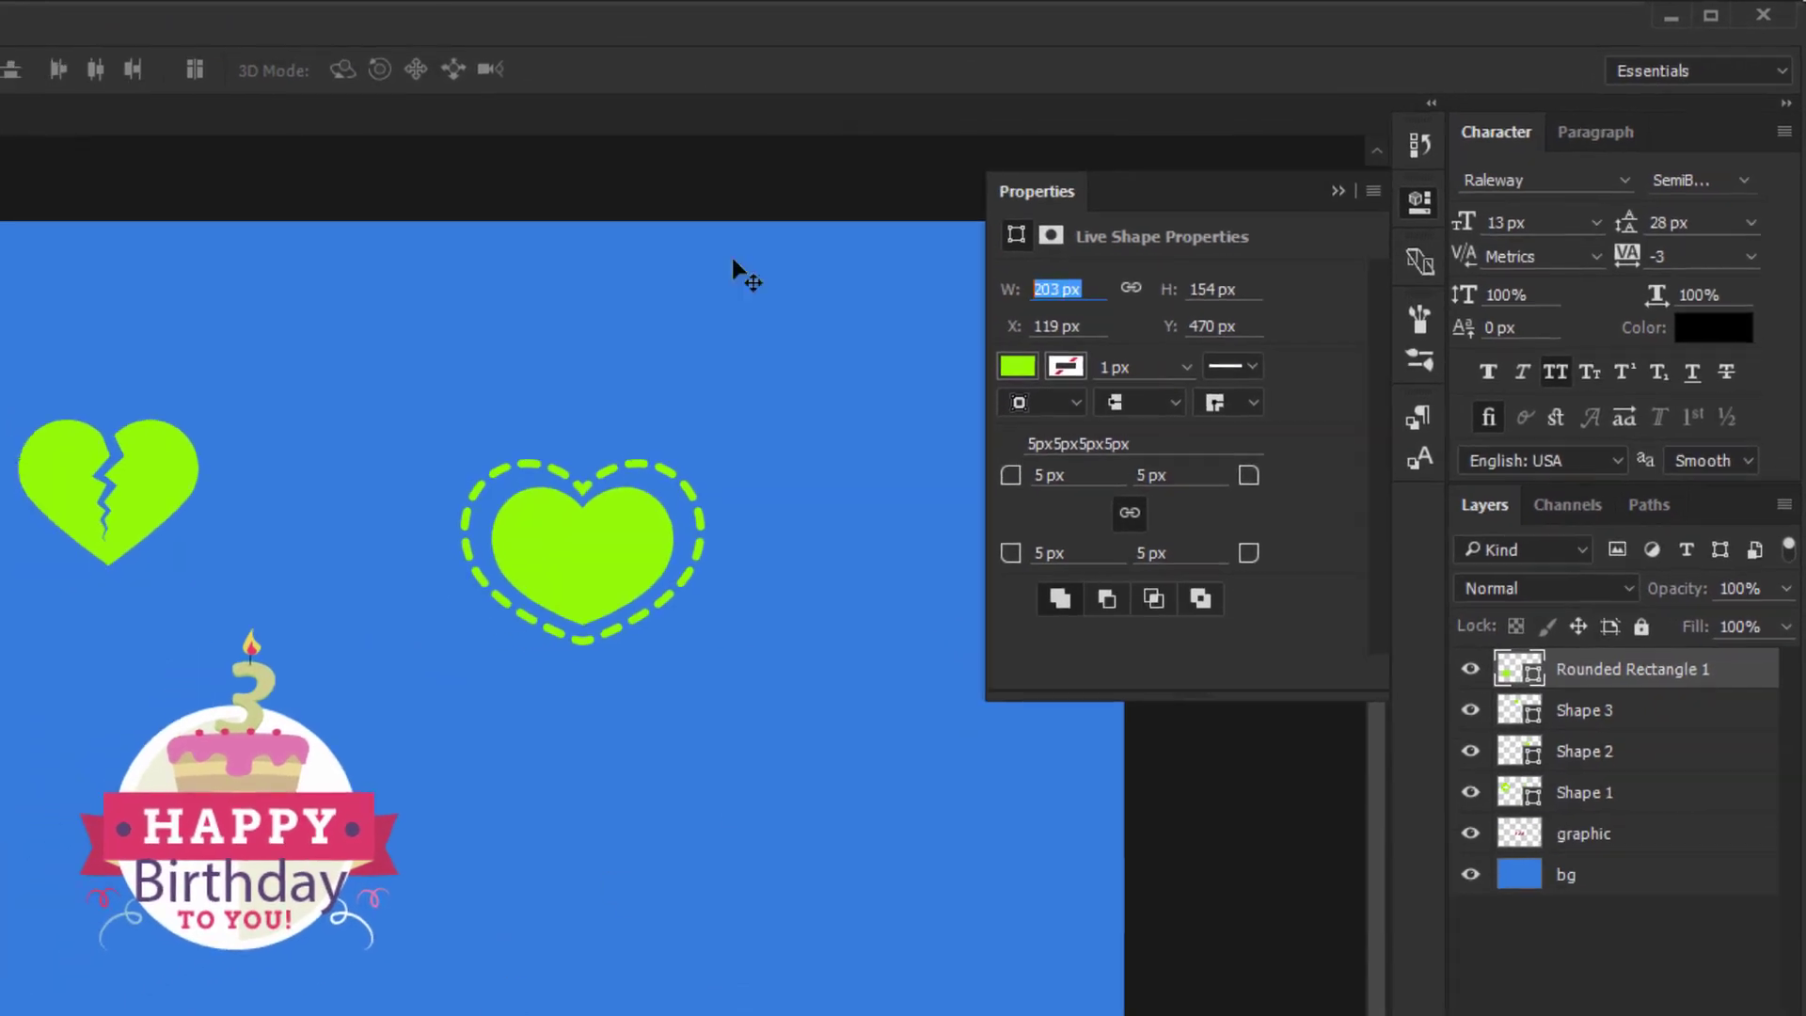
type("300")
key("Tab")
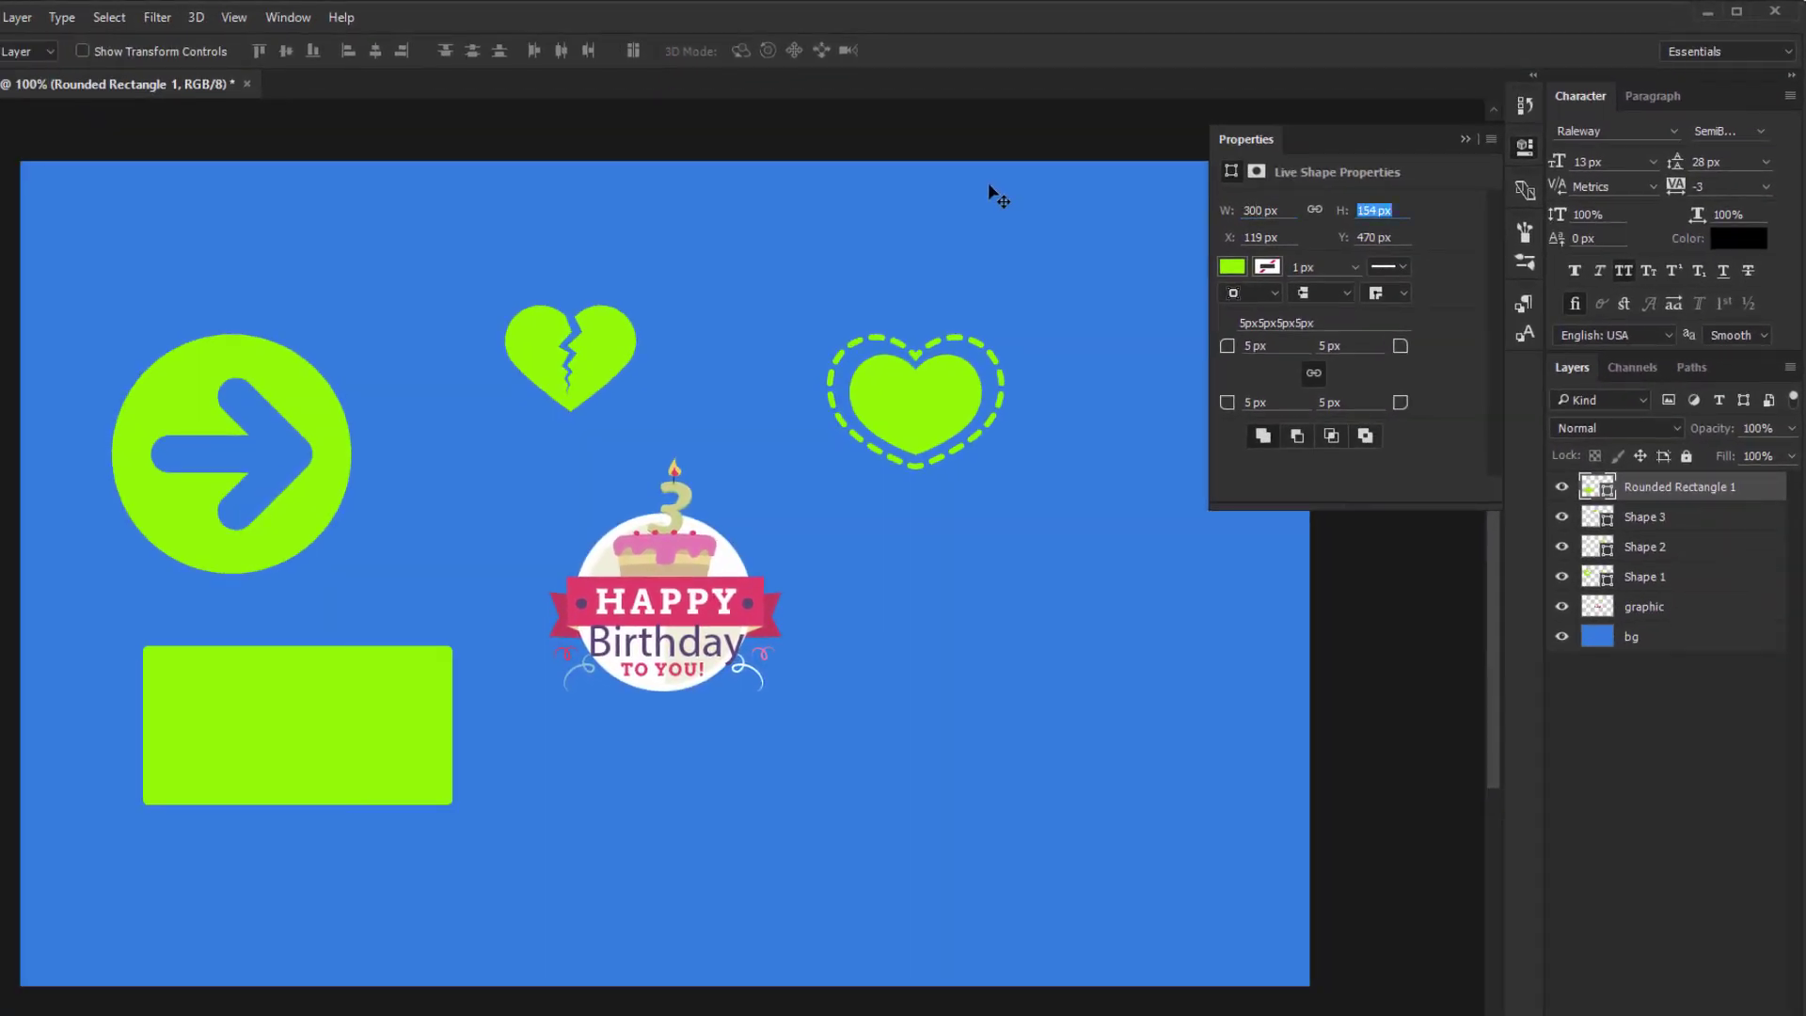
type("300")
key("Return")
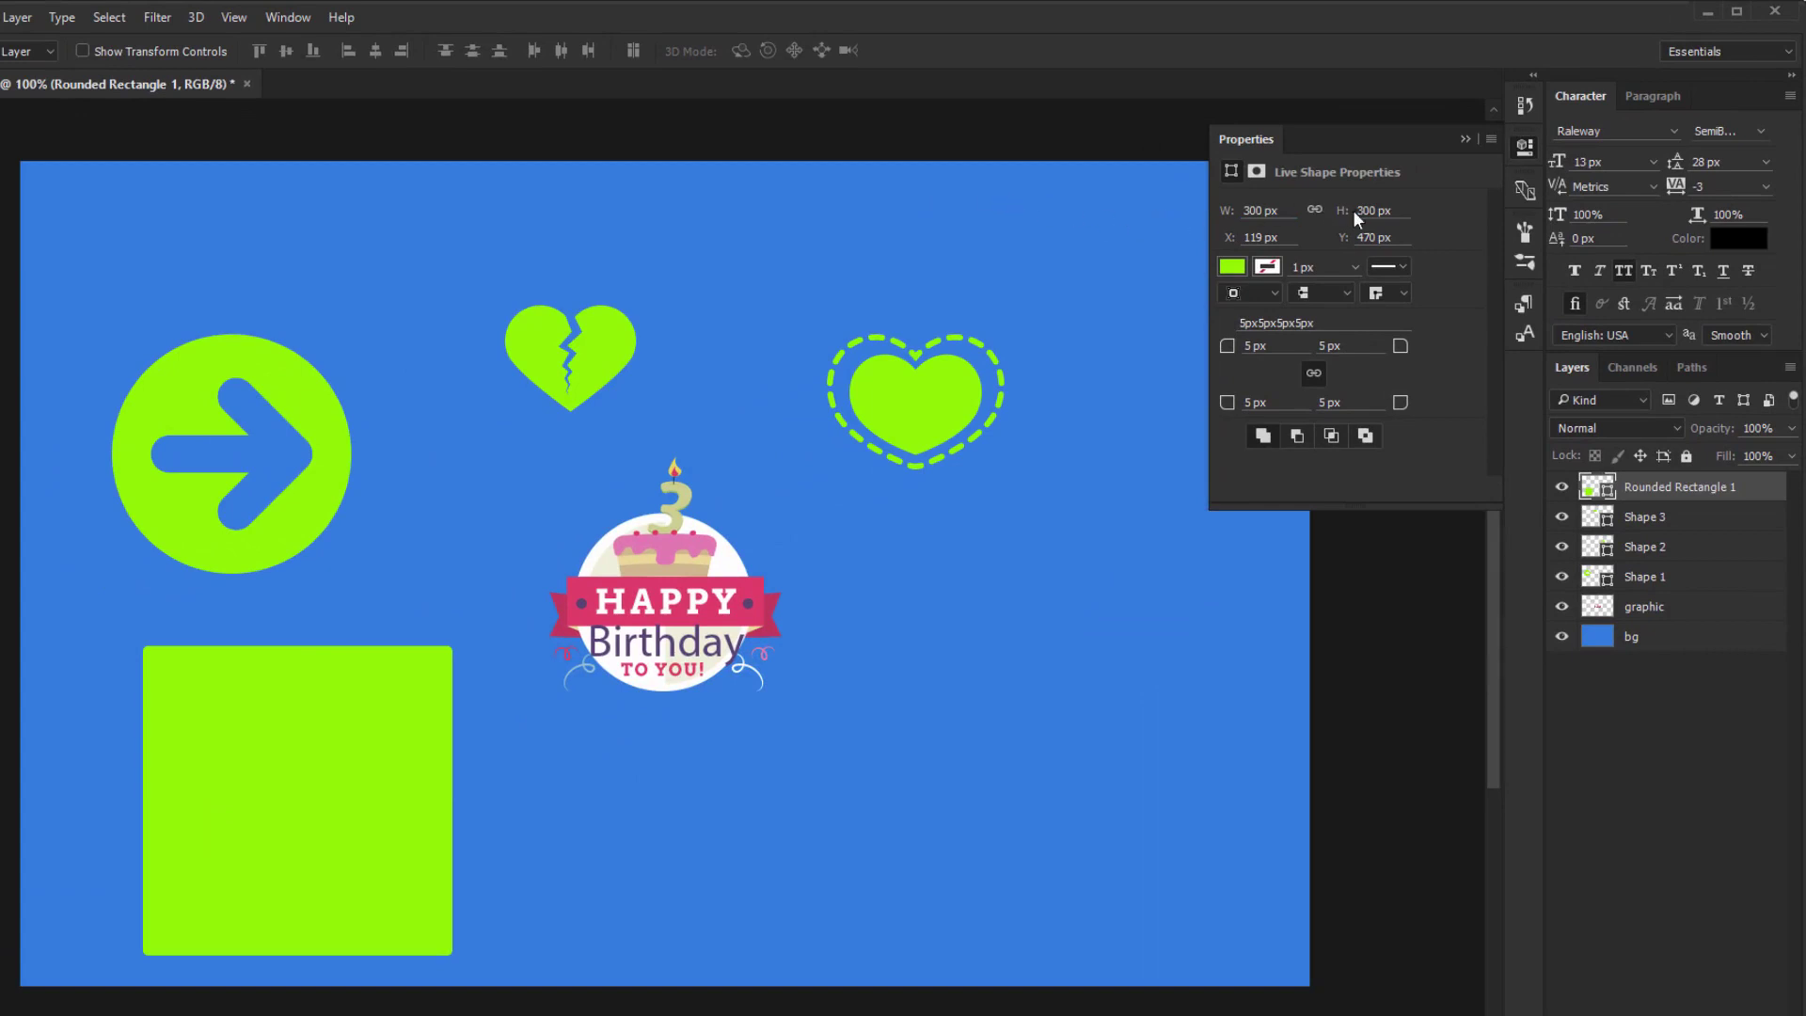
key("Return")
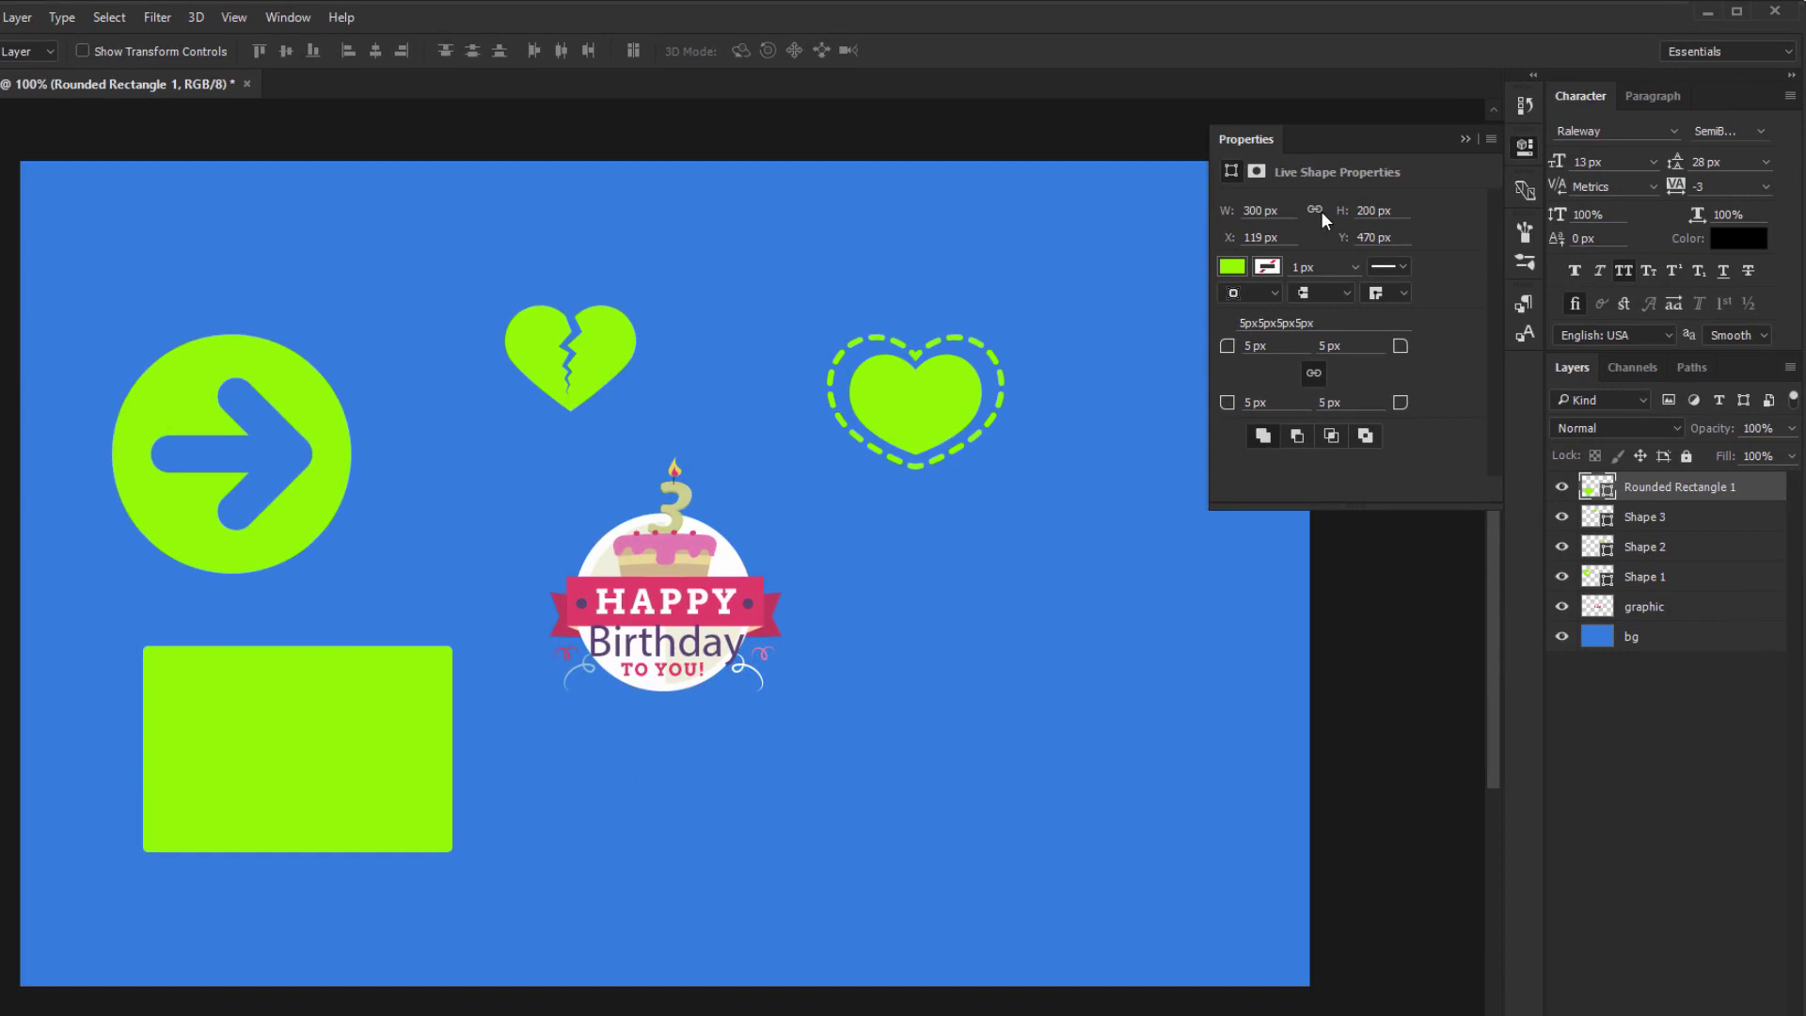
Link width and height, scale to 600 × 400 px, and move it to the lower middle
left_click(1313, 211)
left_click(1250, 211)
key("BackSpace")
type("6")
key("Return")
left_click_drag(743, 800, 946, 705)
Set all corner radii to 20 px, then change them to 50 px
double_click(1256, 346)
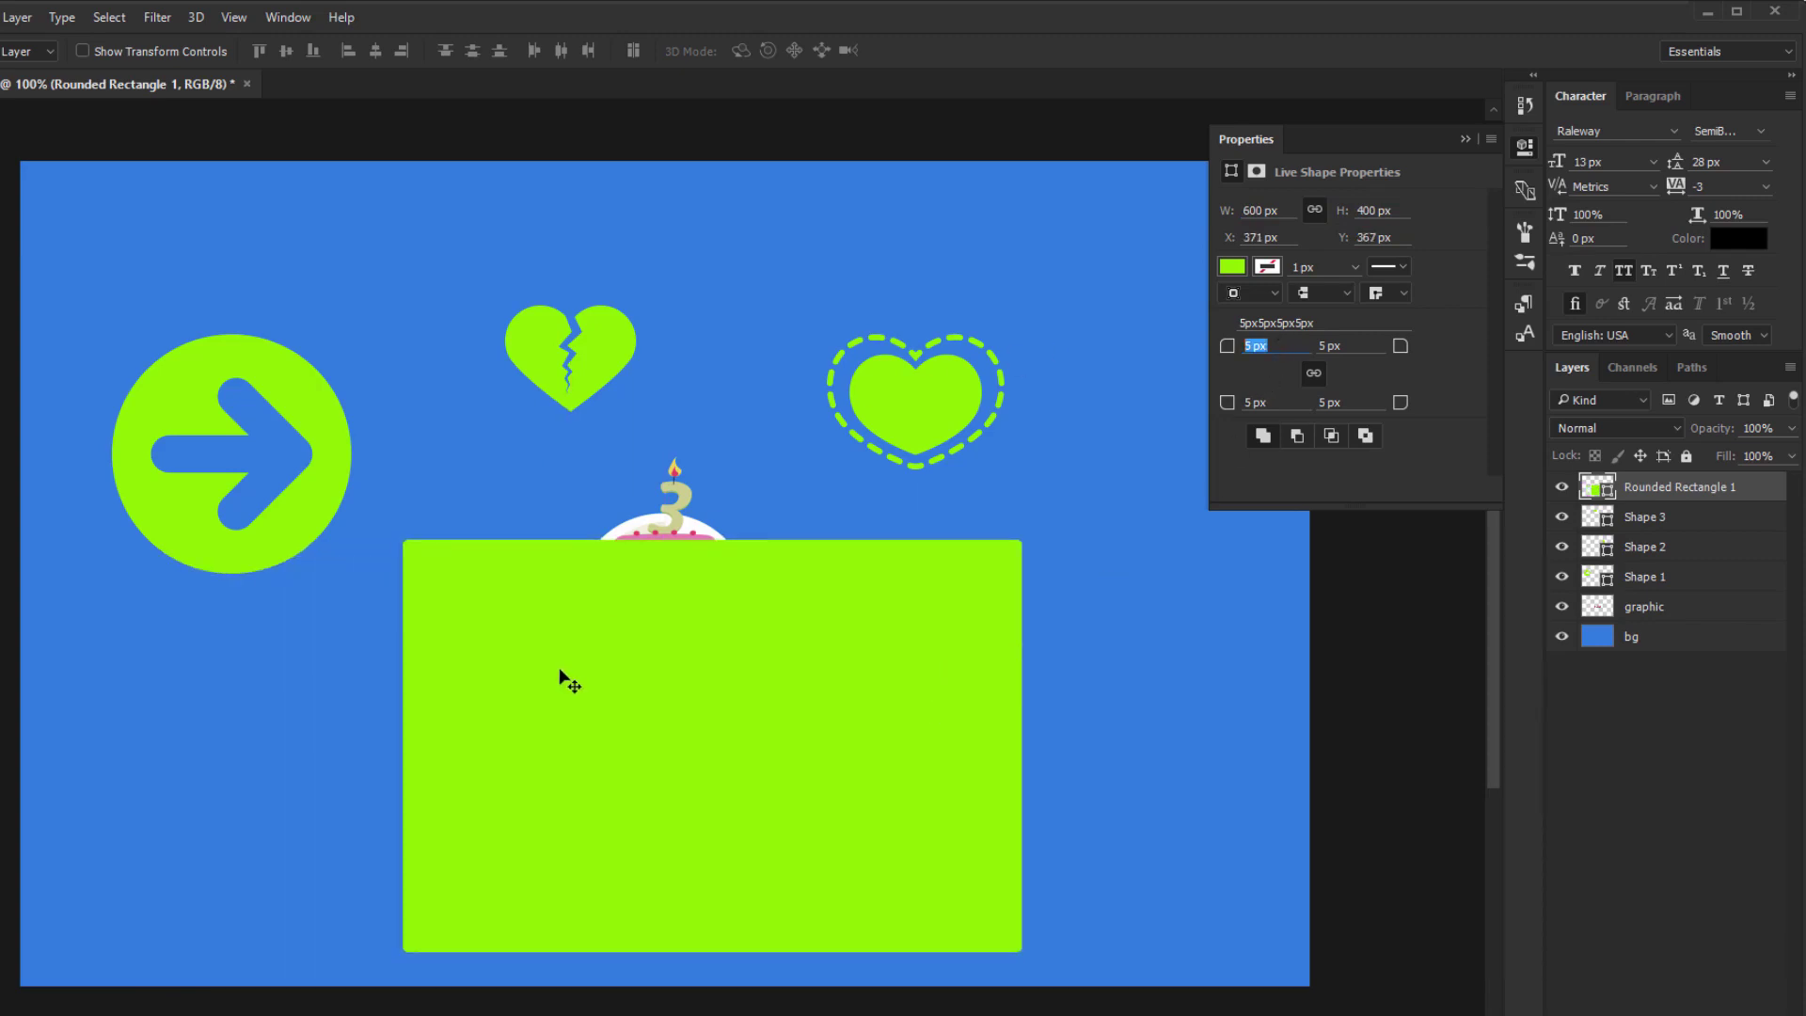
type("20")
key("Return")
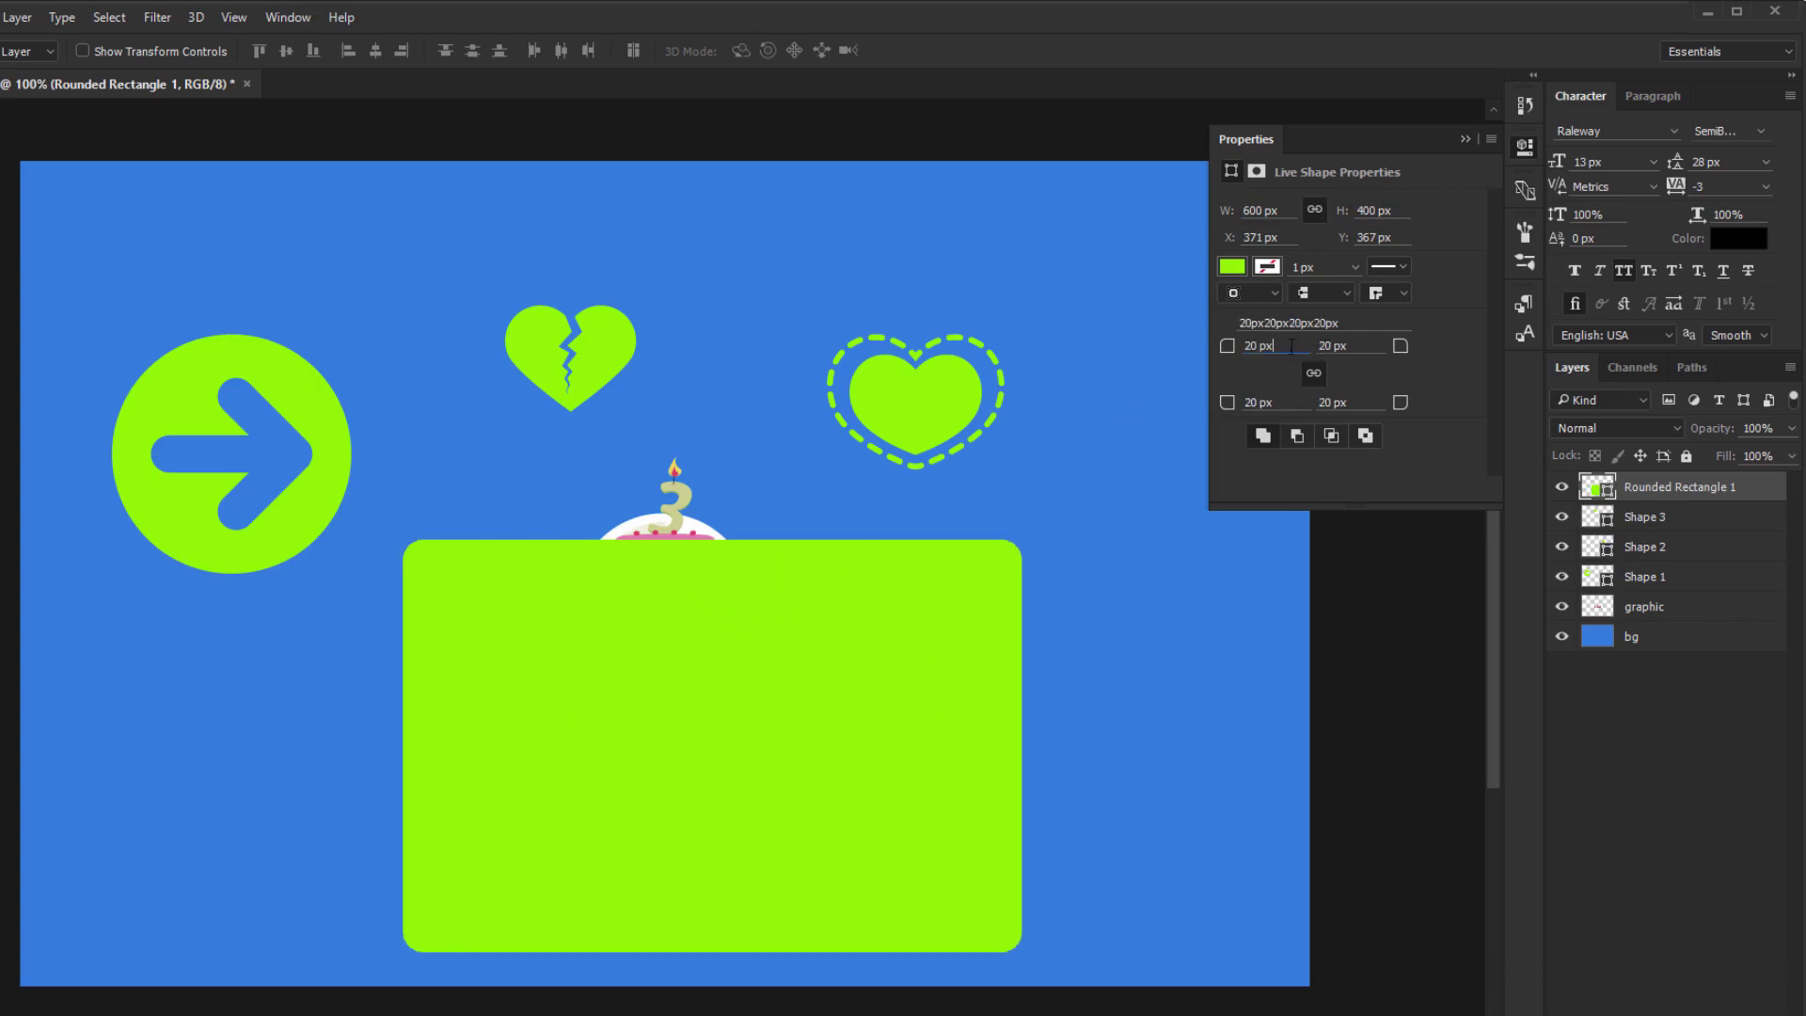
double_click(1257, 345)
type("50")
key("Return")
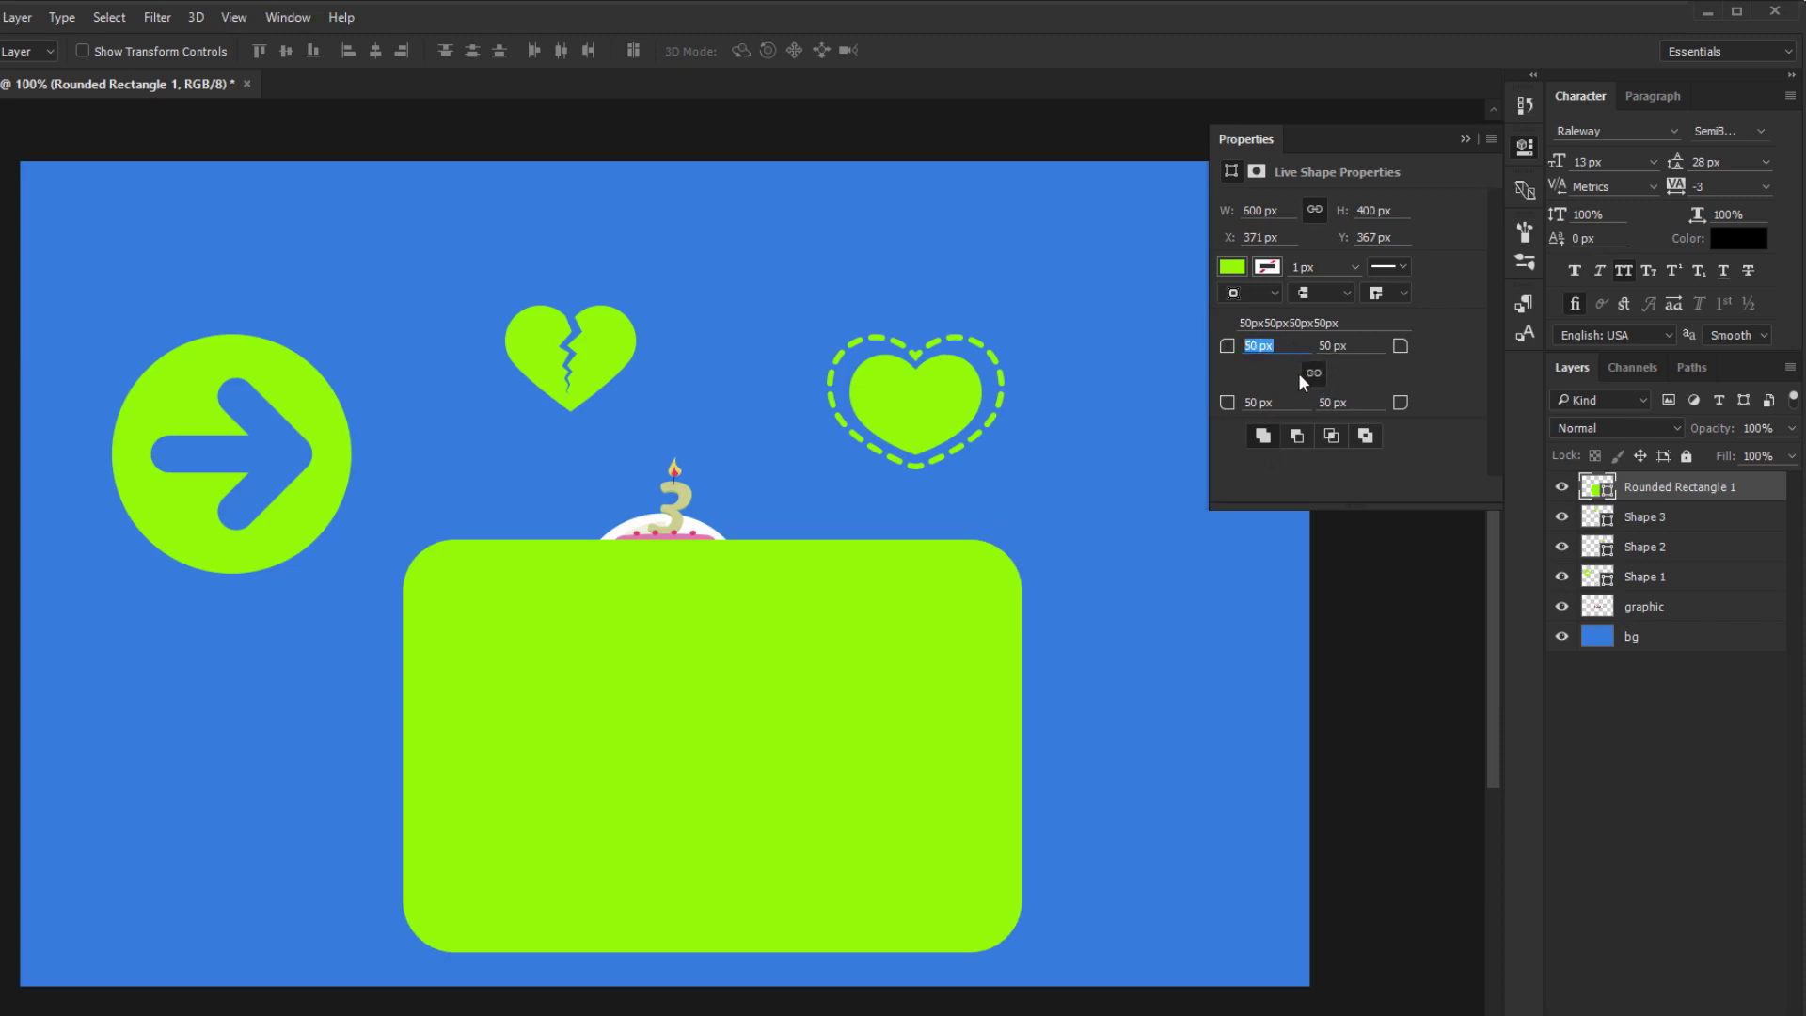
Set the individual corner radii to 20, 20, 0 and 0 px for rounded top corners only
type("20")
key("Tab")
type("20")
key("Tab")
type("0")
key("Tab")
type("0")
key("Tab")
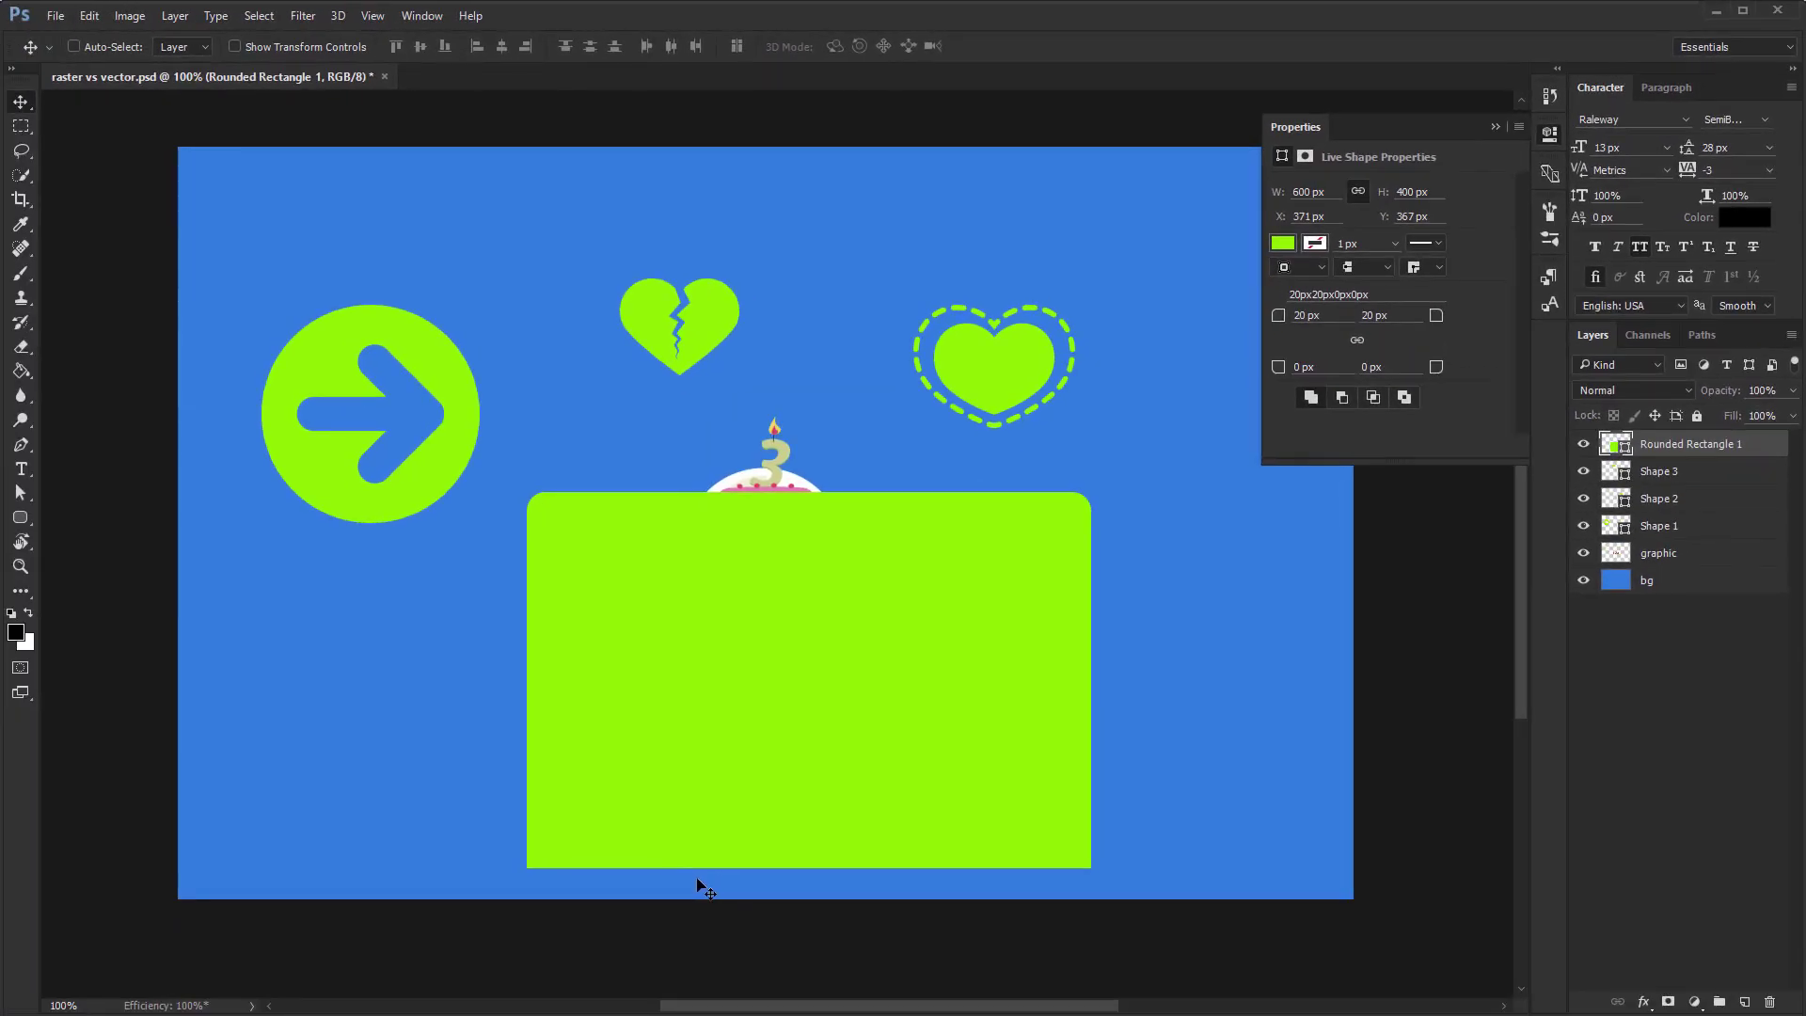
Delete Rounded Rectangle 1 and create a 200 × 200 px three-sided polygon at lower left
key("Delete")
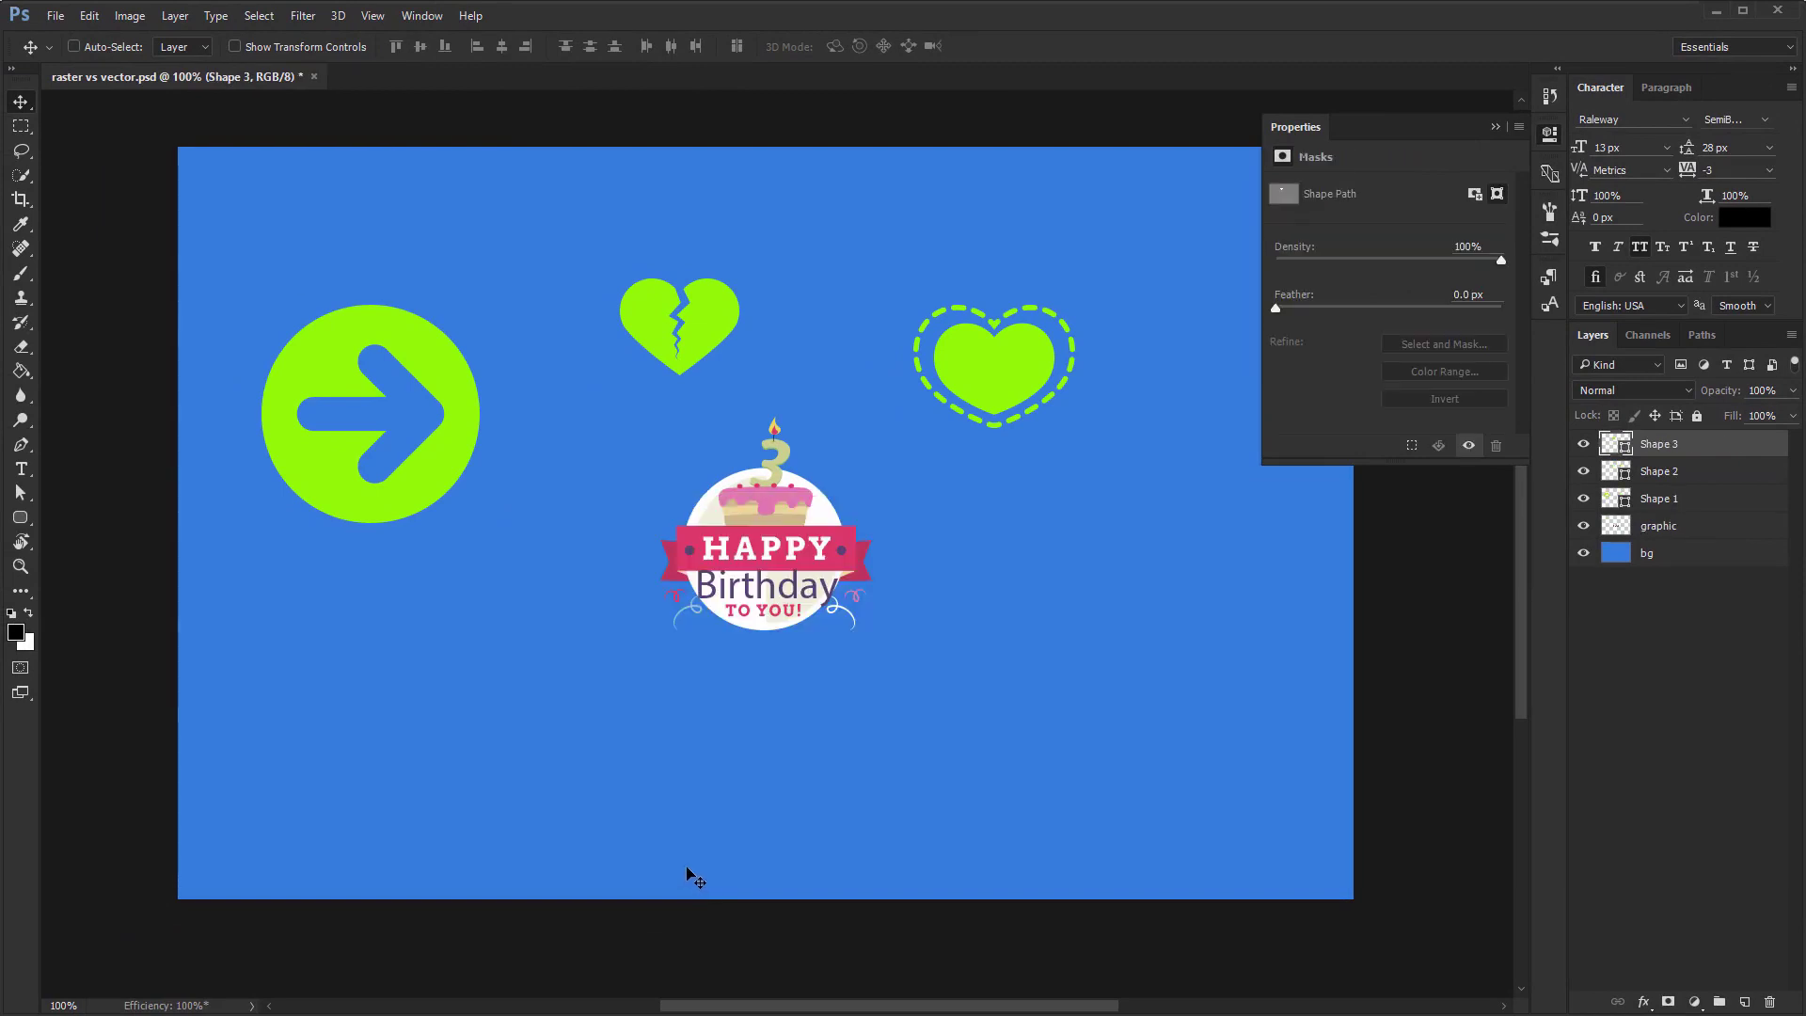
left_click(23, 521)
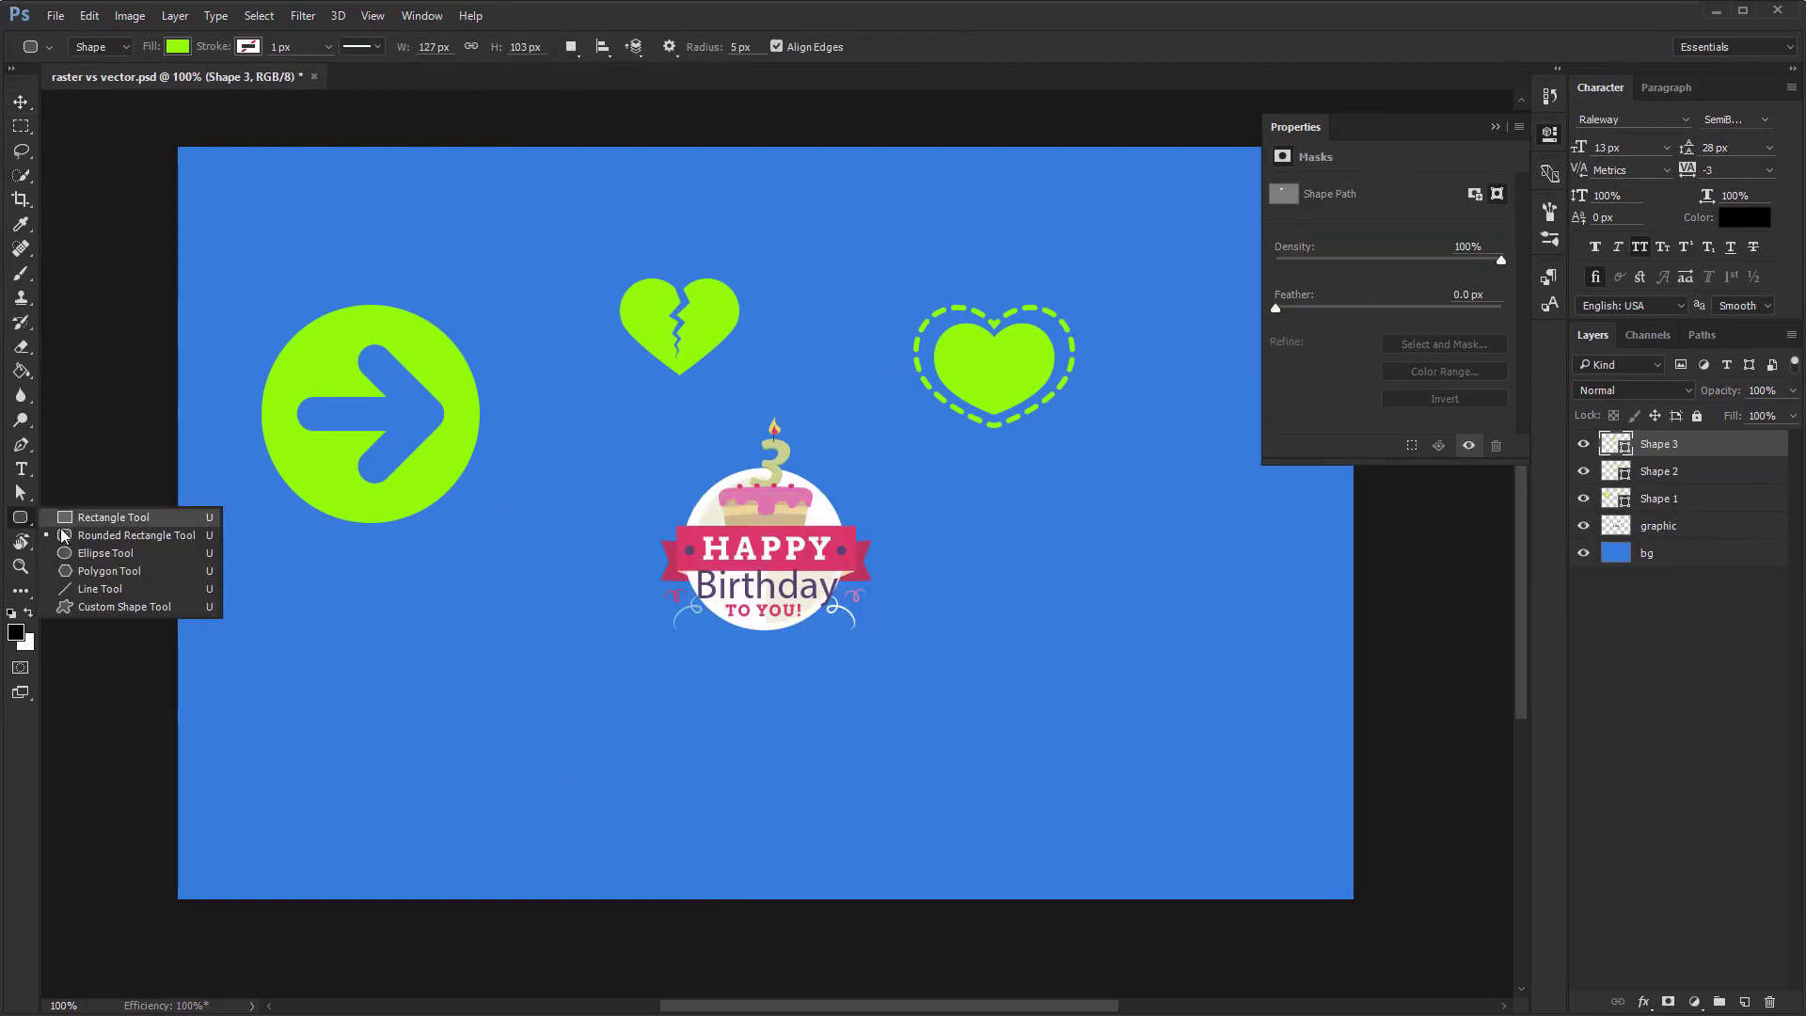
left_click(127, 576)
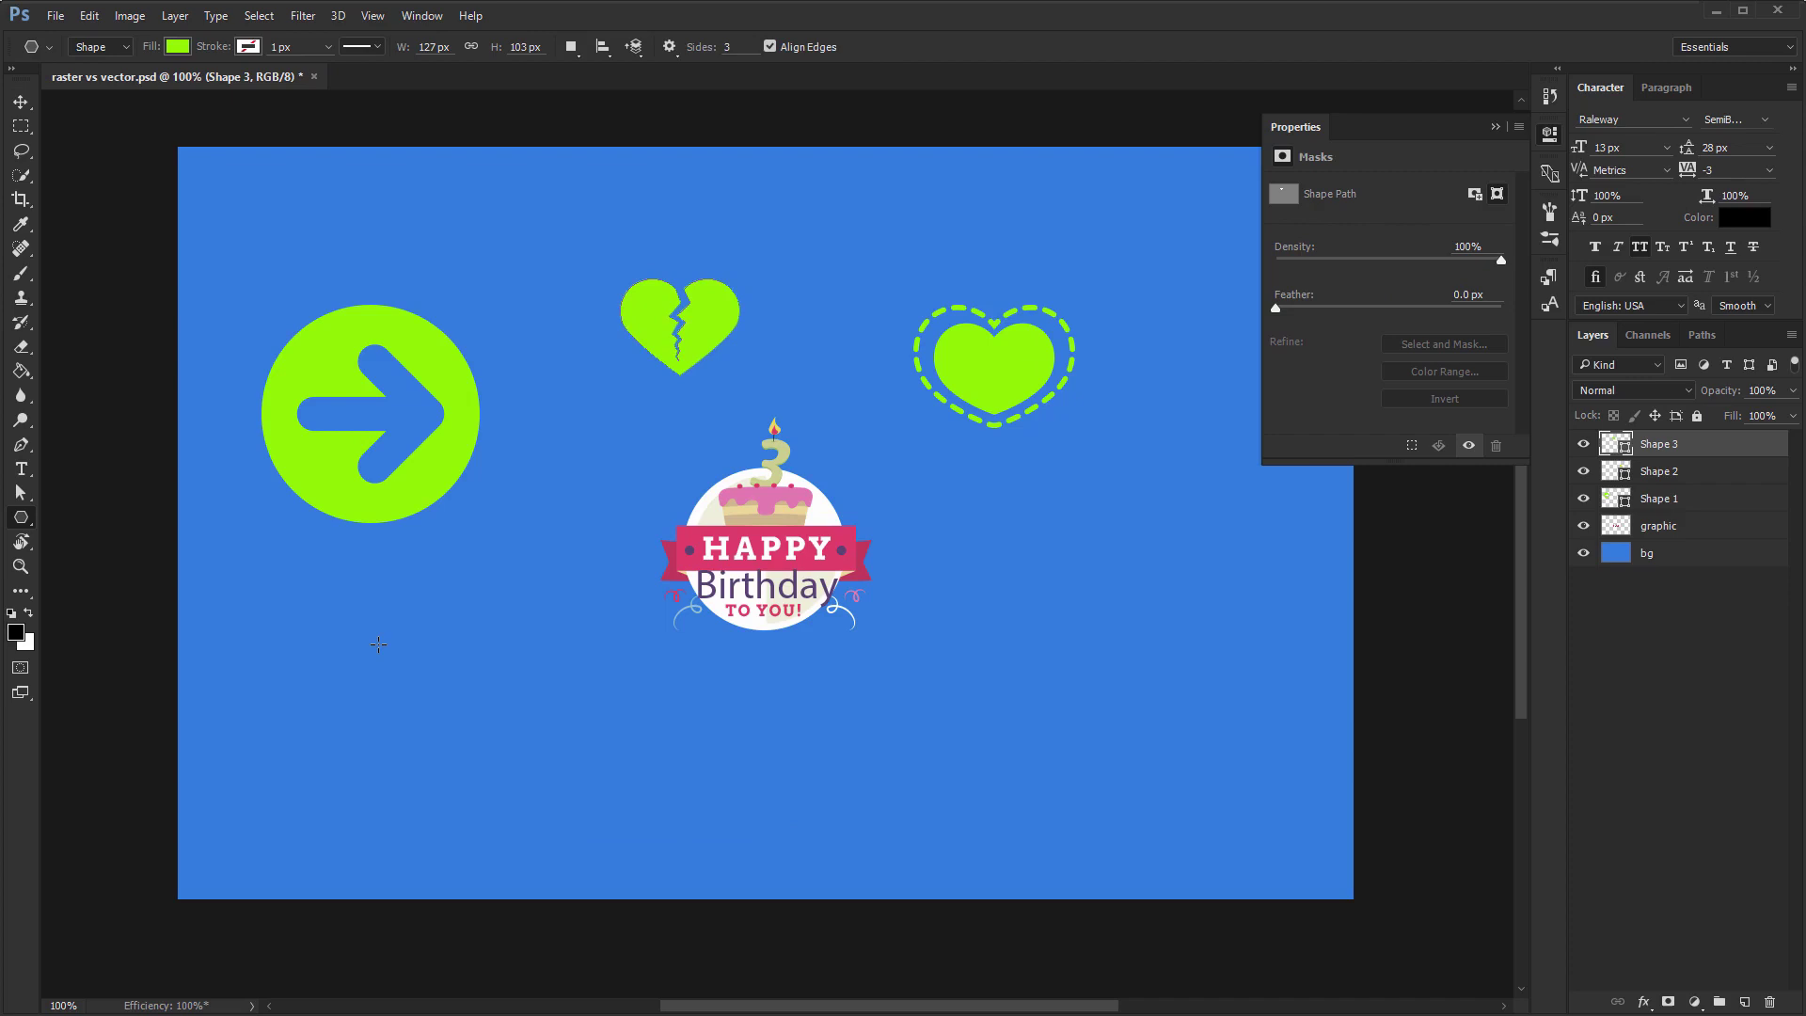
left_click(378, 644)
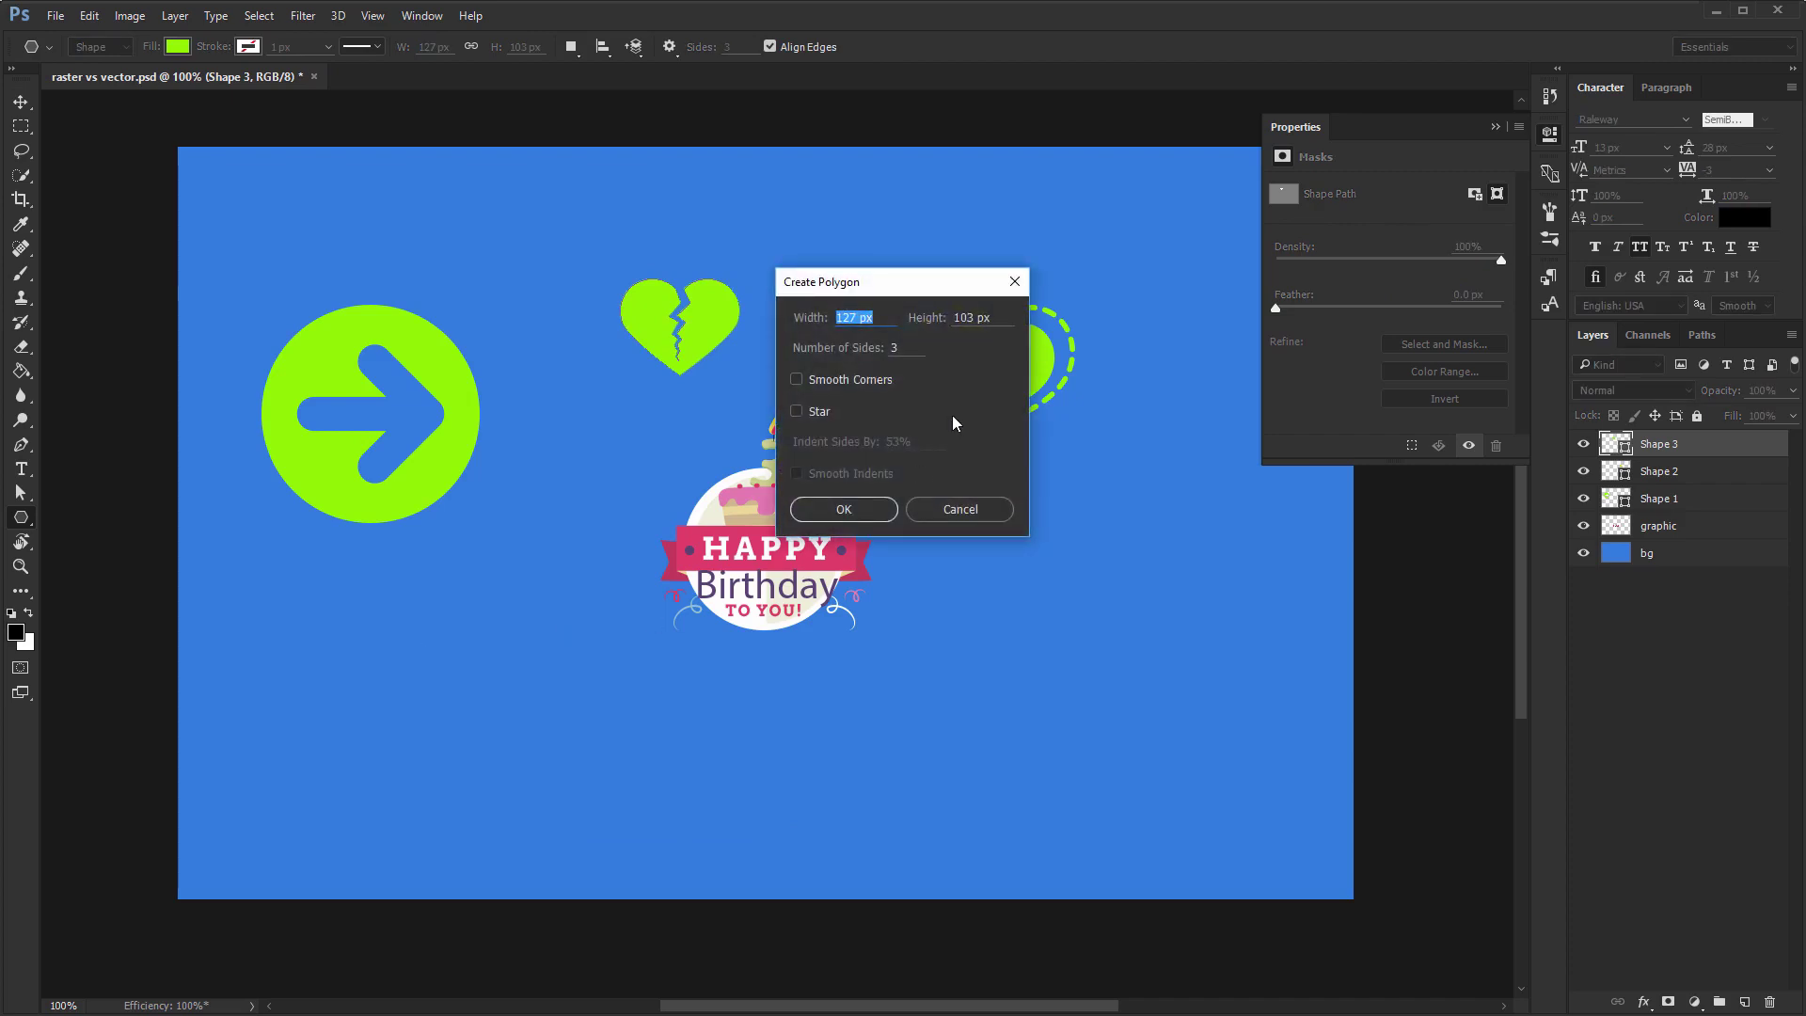
type("200")
key("Tab")
type("200")
key("Tab")
left_click(806, 414)
left_click(805, 414)
left_click(852, 512)
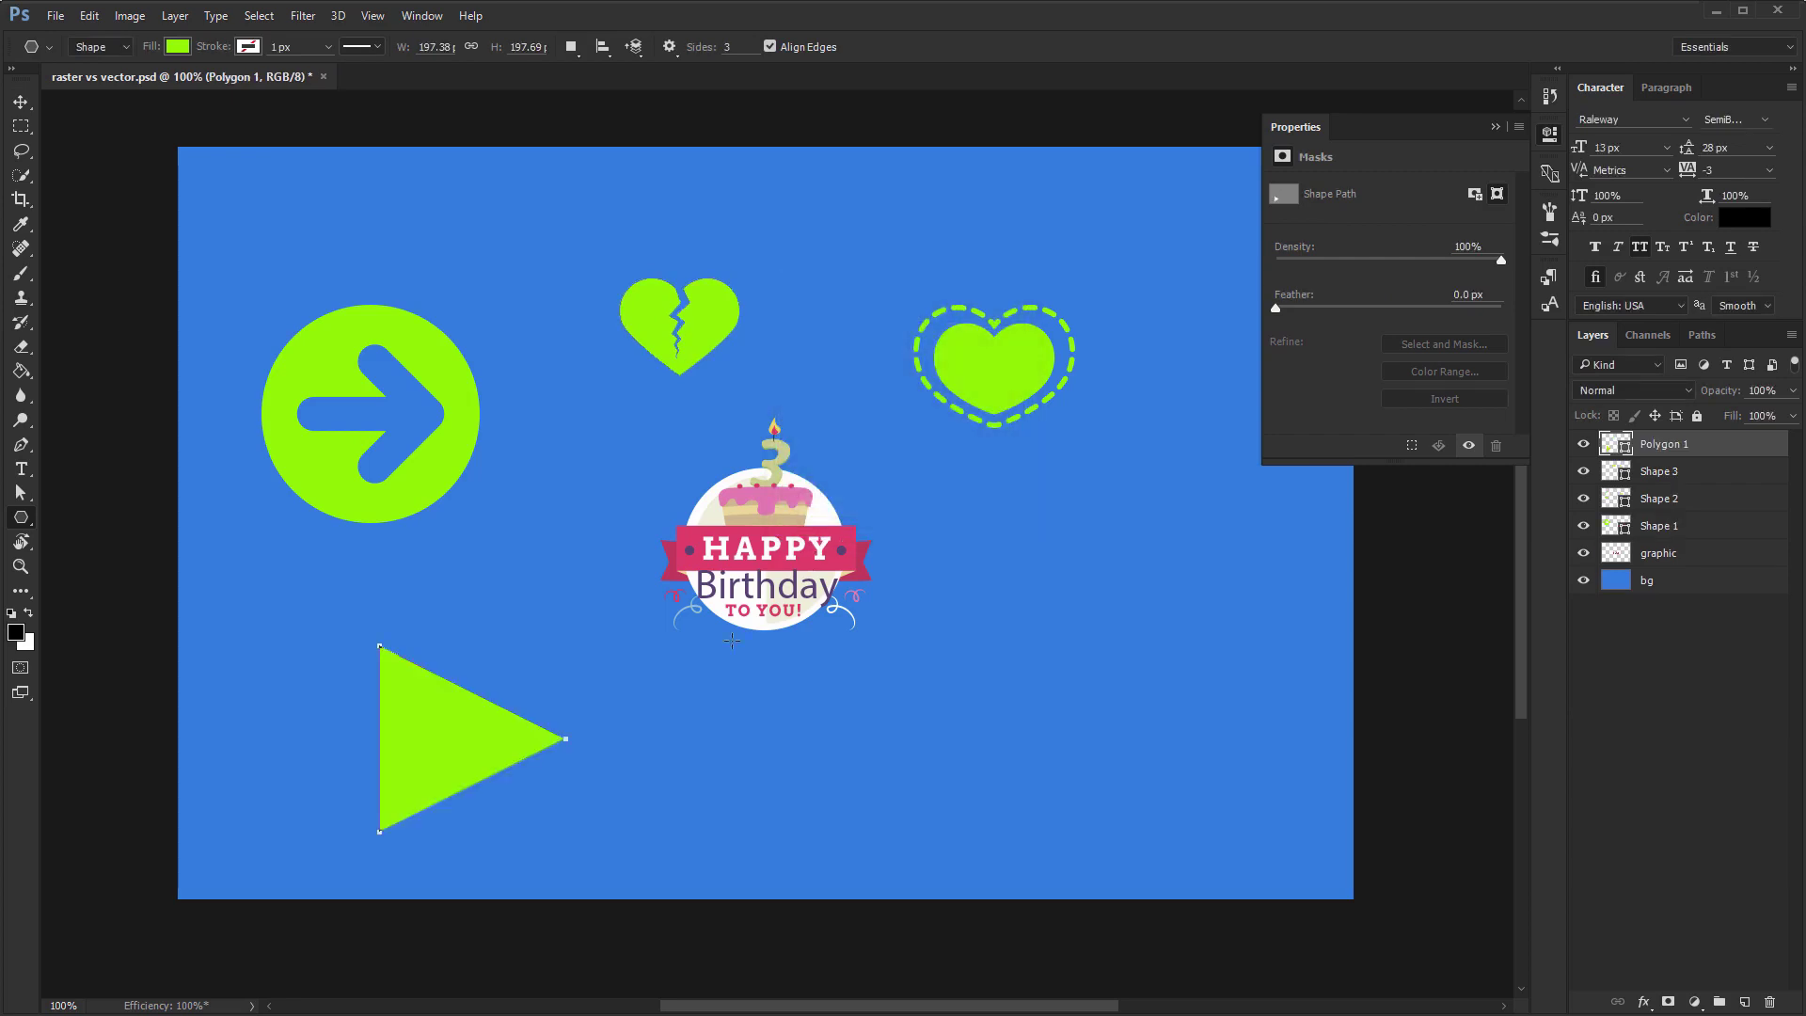
Close the shape Properties panel and delete the Polygon 1 triangle and Shape 3 broken heart layers
key("v")
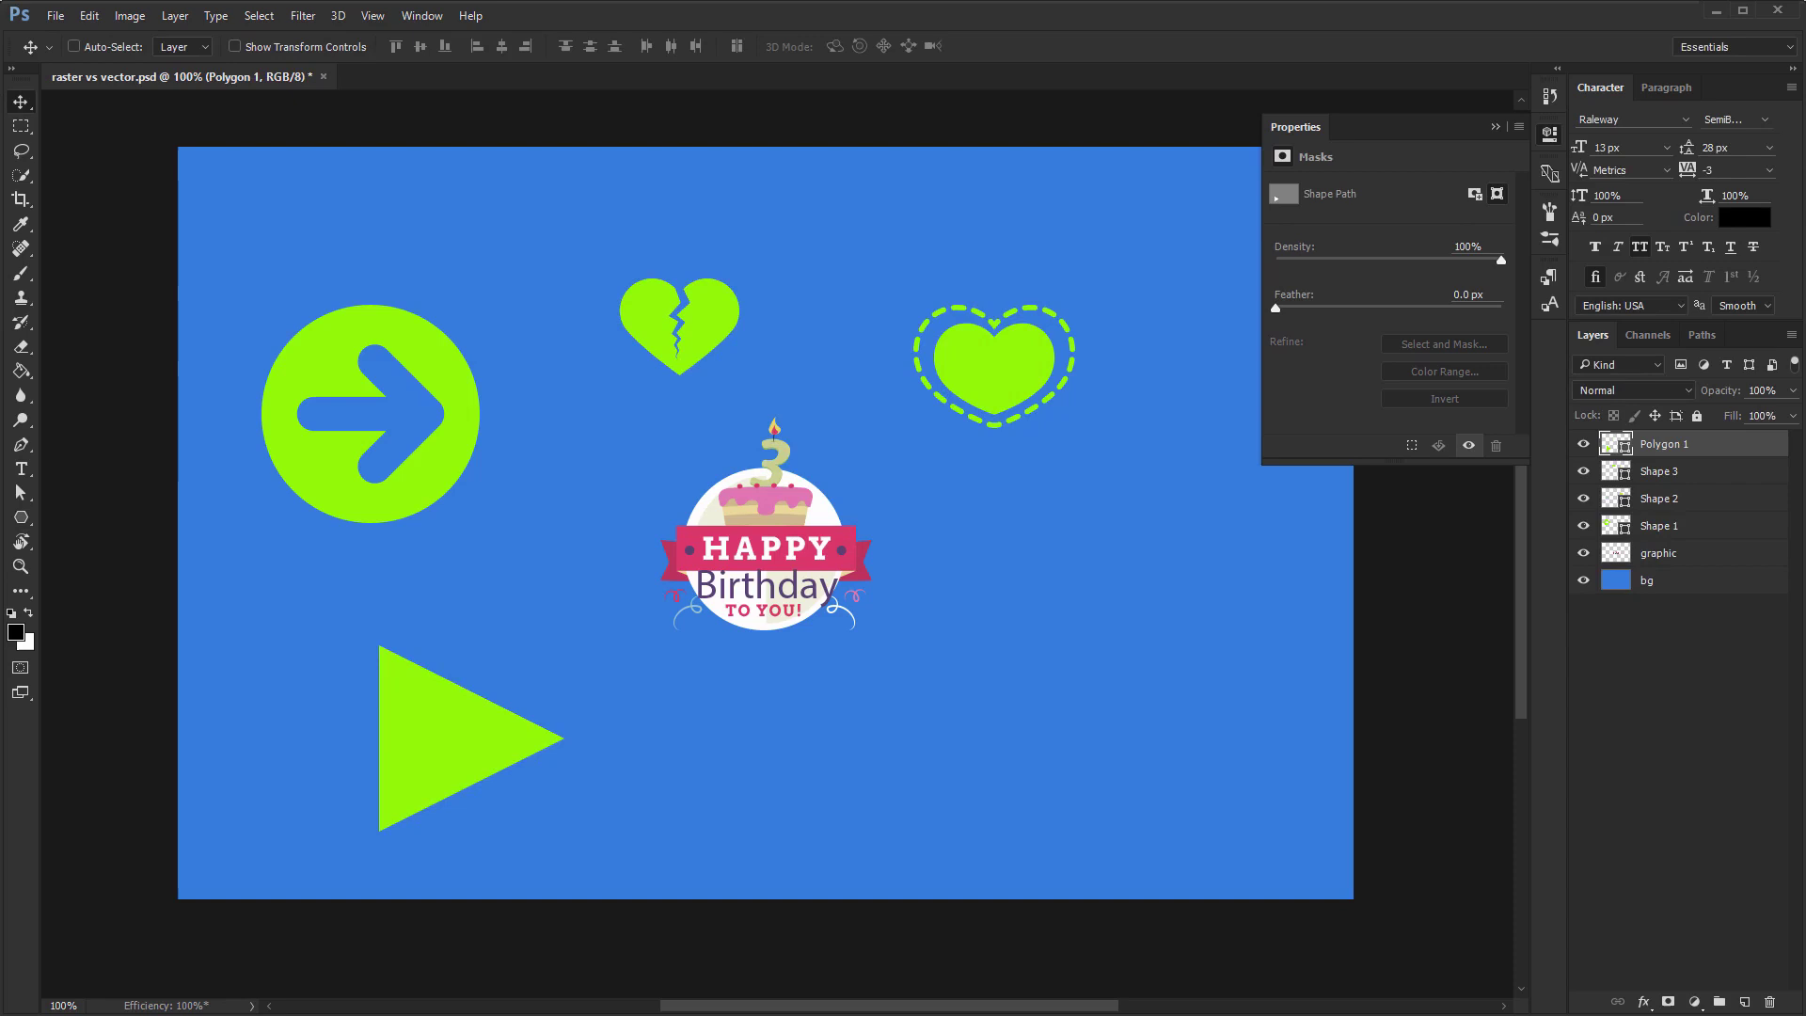
left_click(1549, 133)
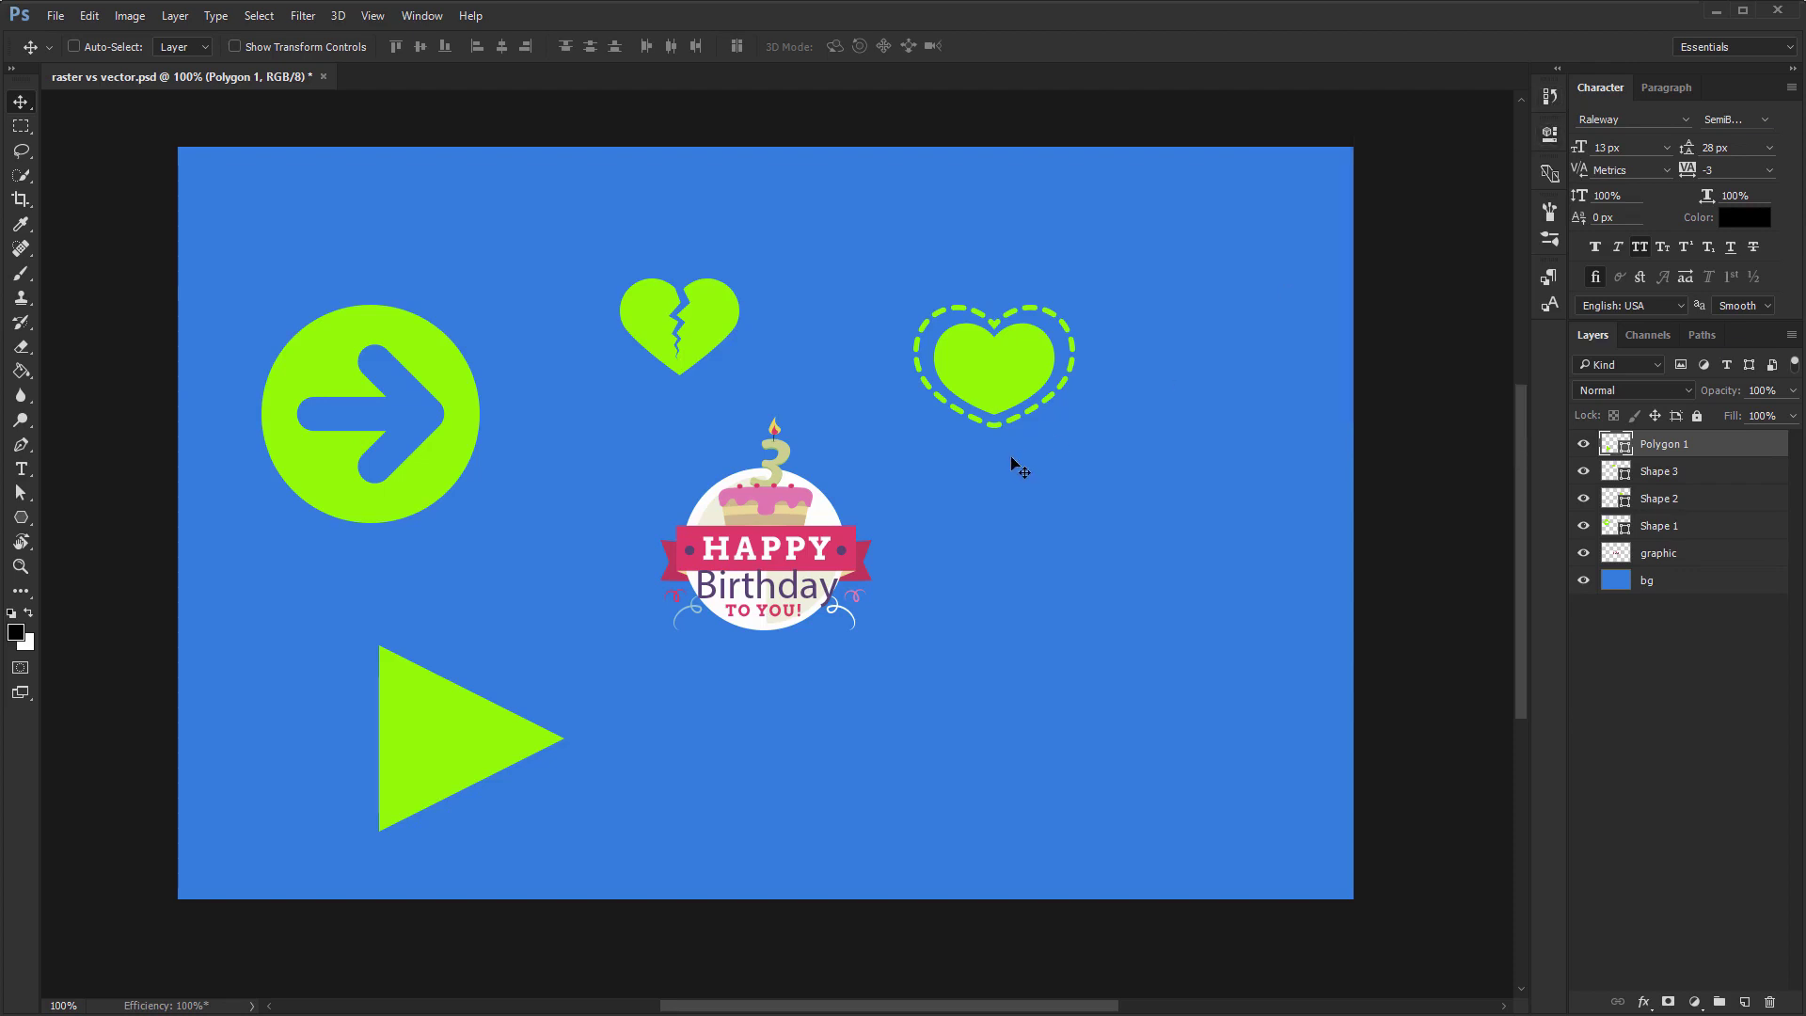
key("Delete")
key("Delete")
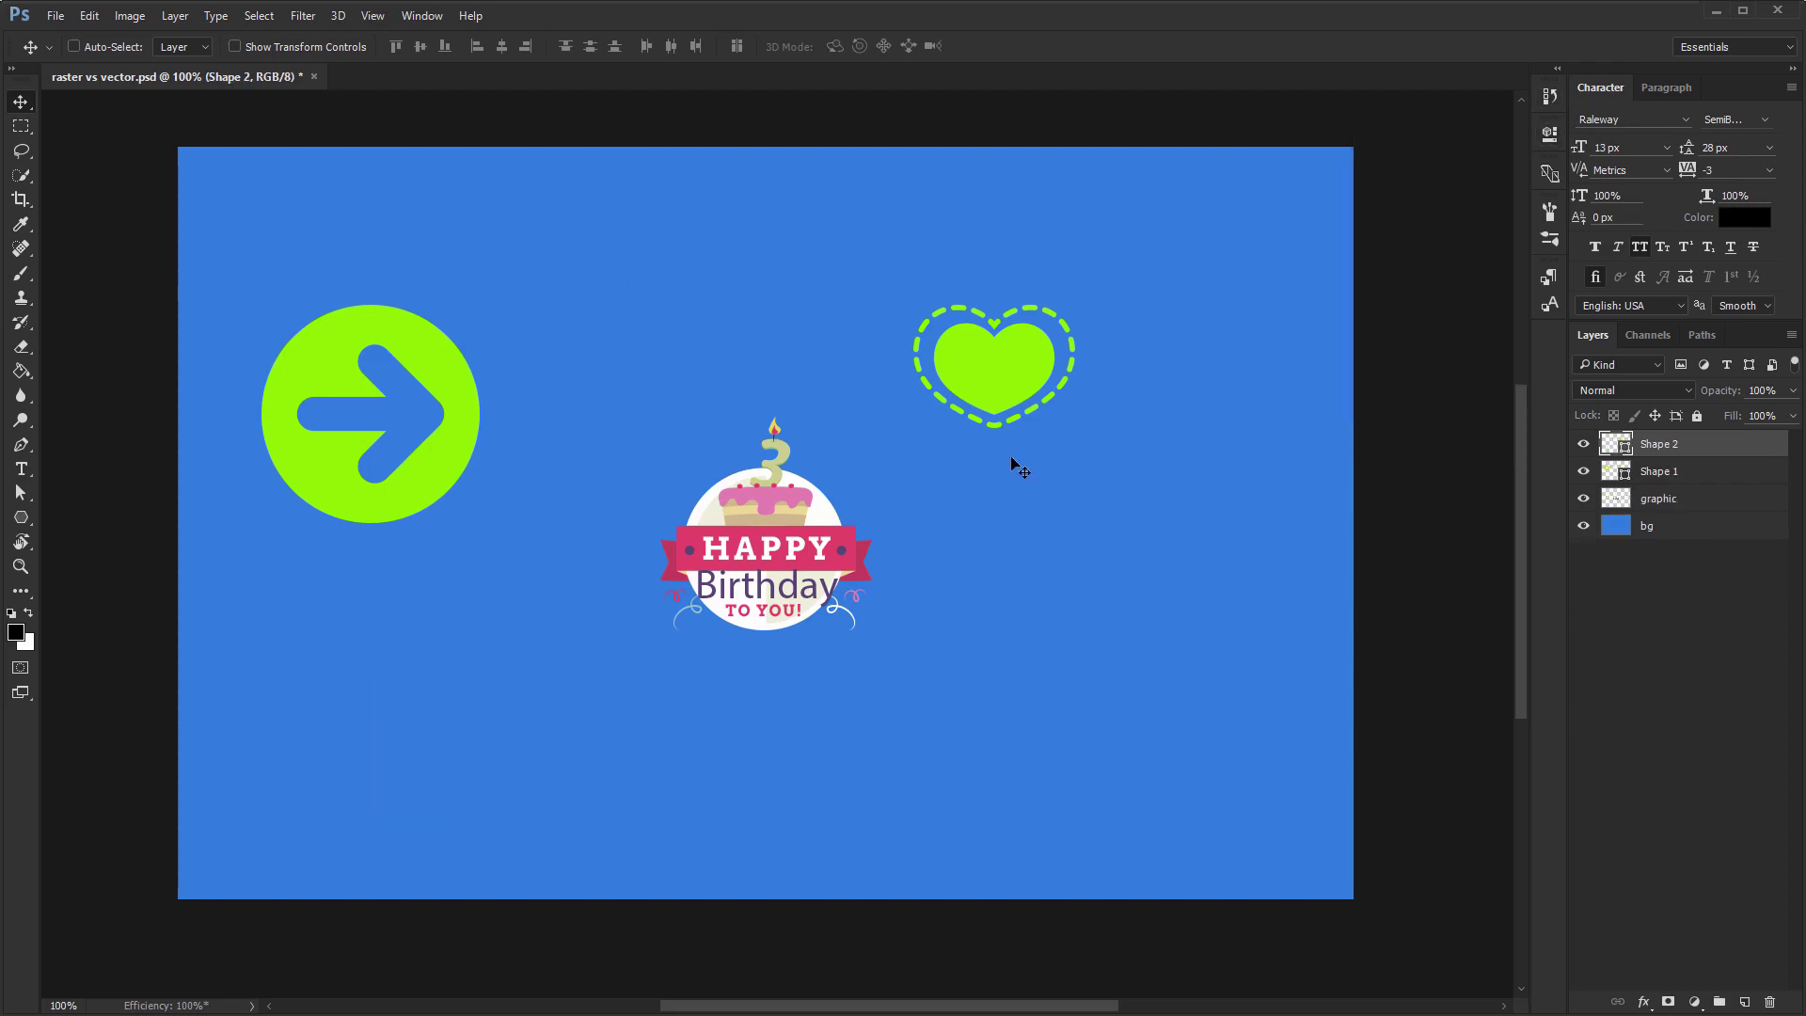